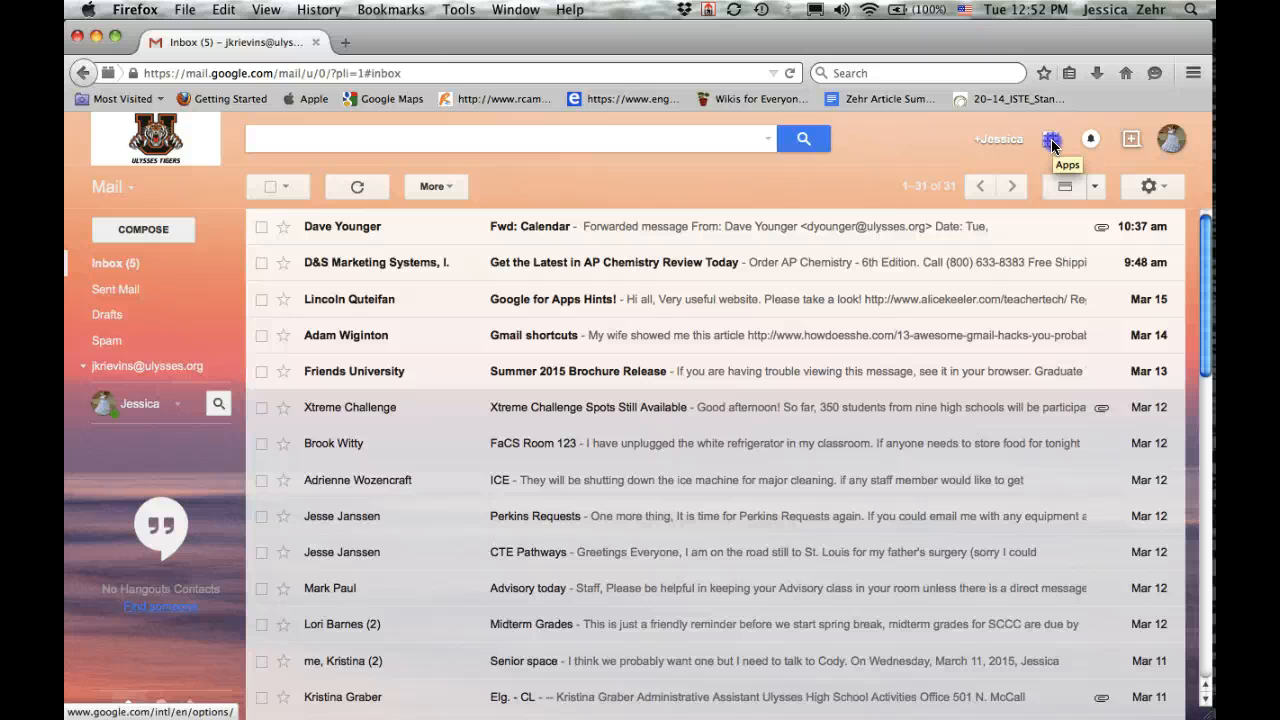
Open the full list of Google products from the Google apps launcher
click(1051, 139)
click(1063, 449)
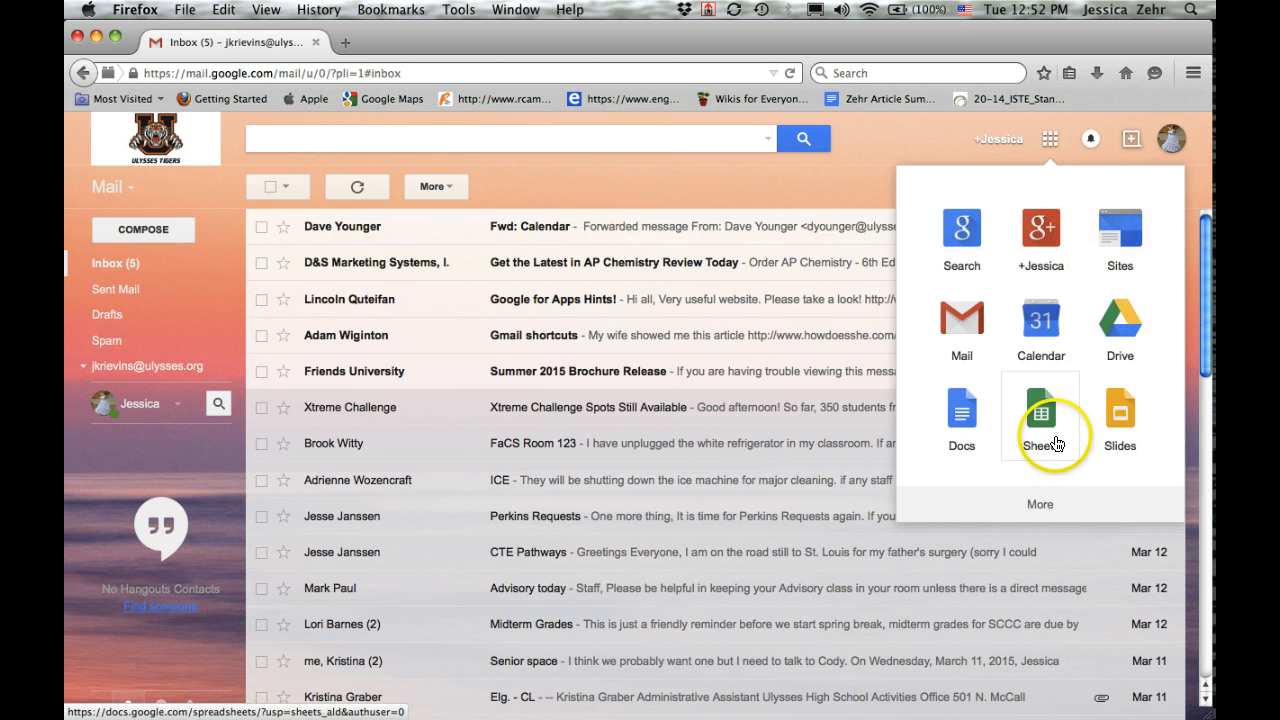
click(1044, 507)
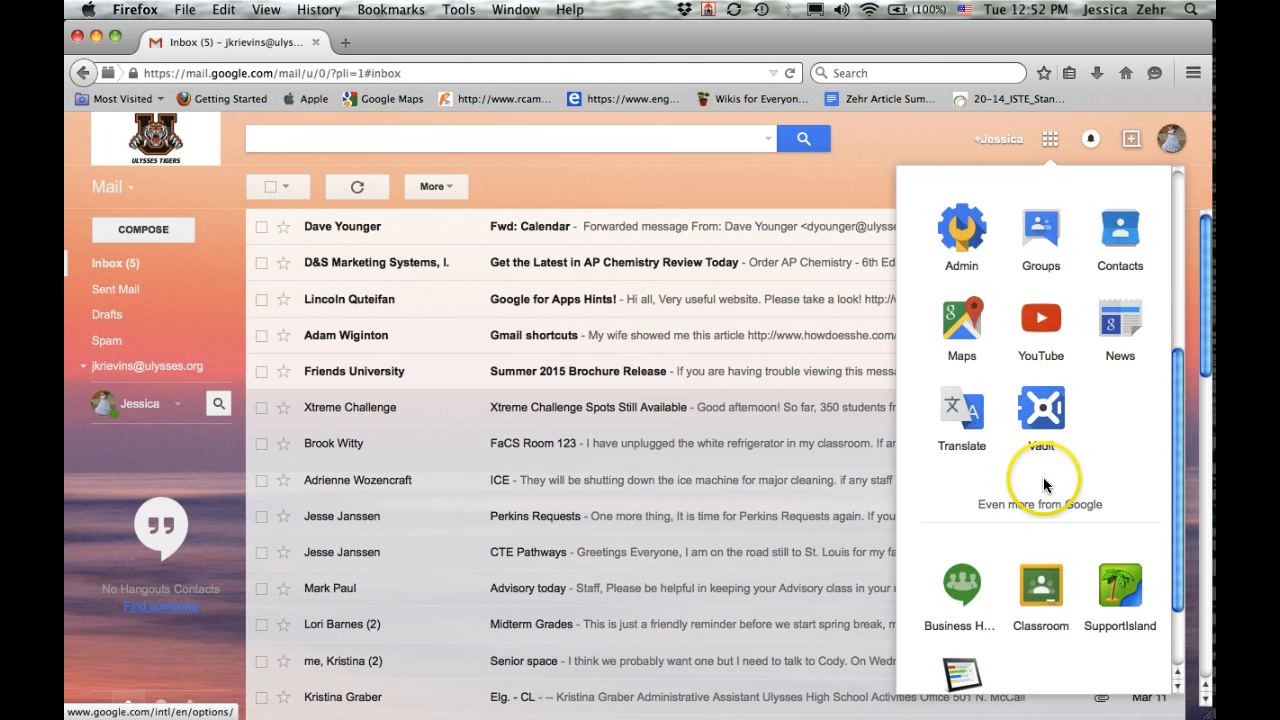
click(1038, 508)
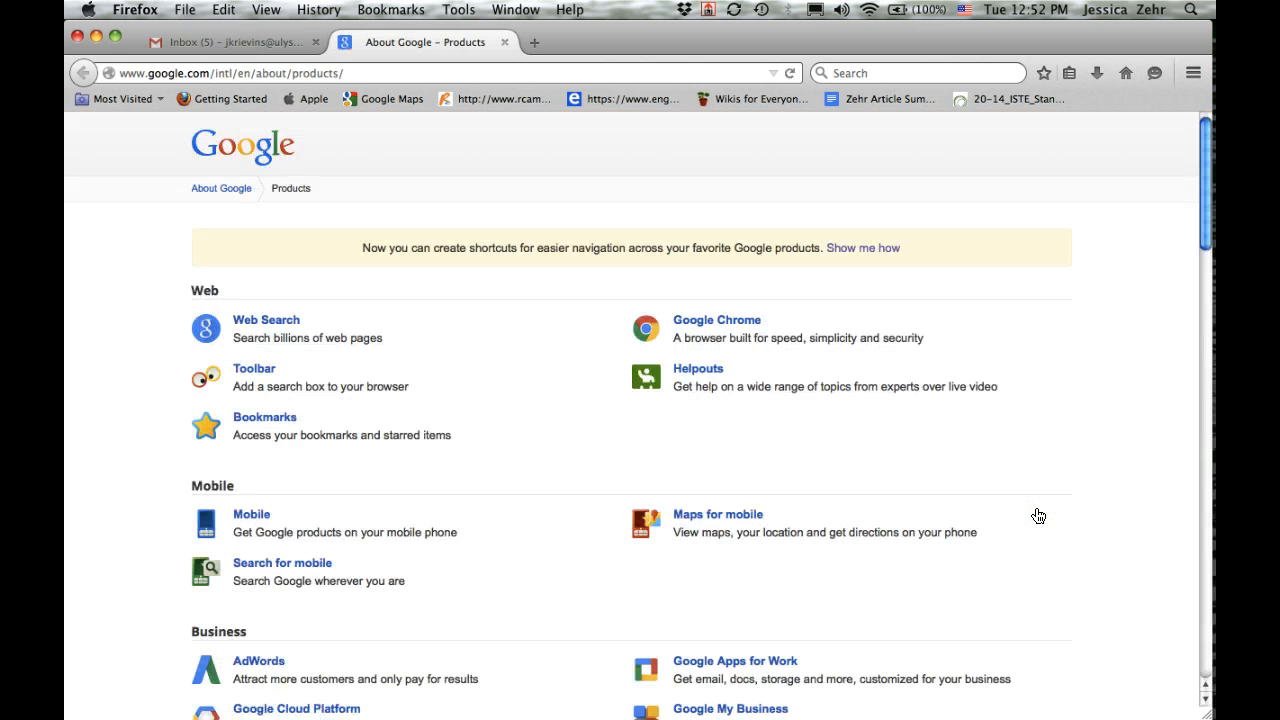
Open Google Sites from the Home & Office products and start creating a new site
scroll(1021, 505, down, 3)
scroll(1020, 510, down, 10)
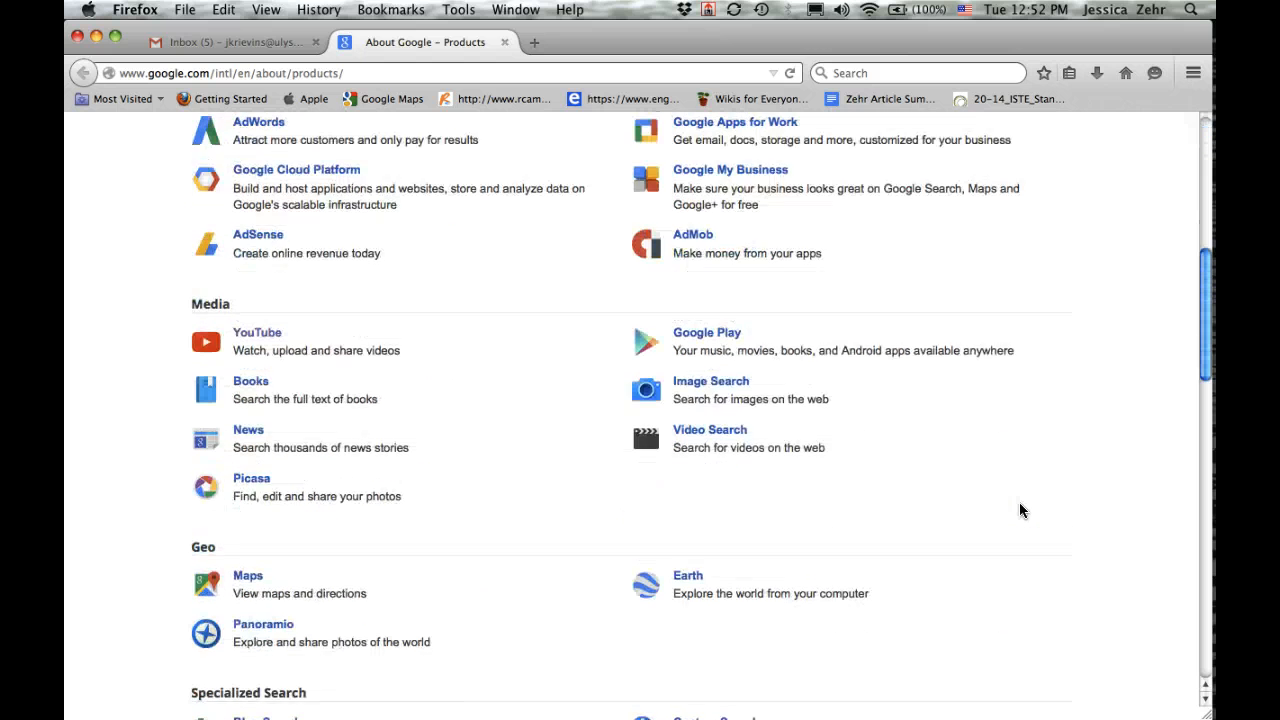
scroll(1019, 510, down, 5)
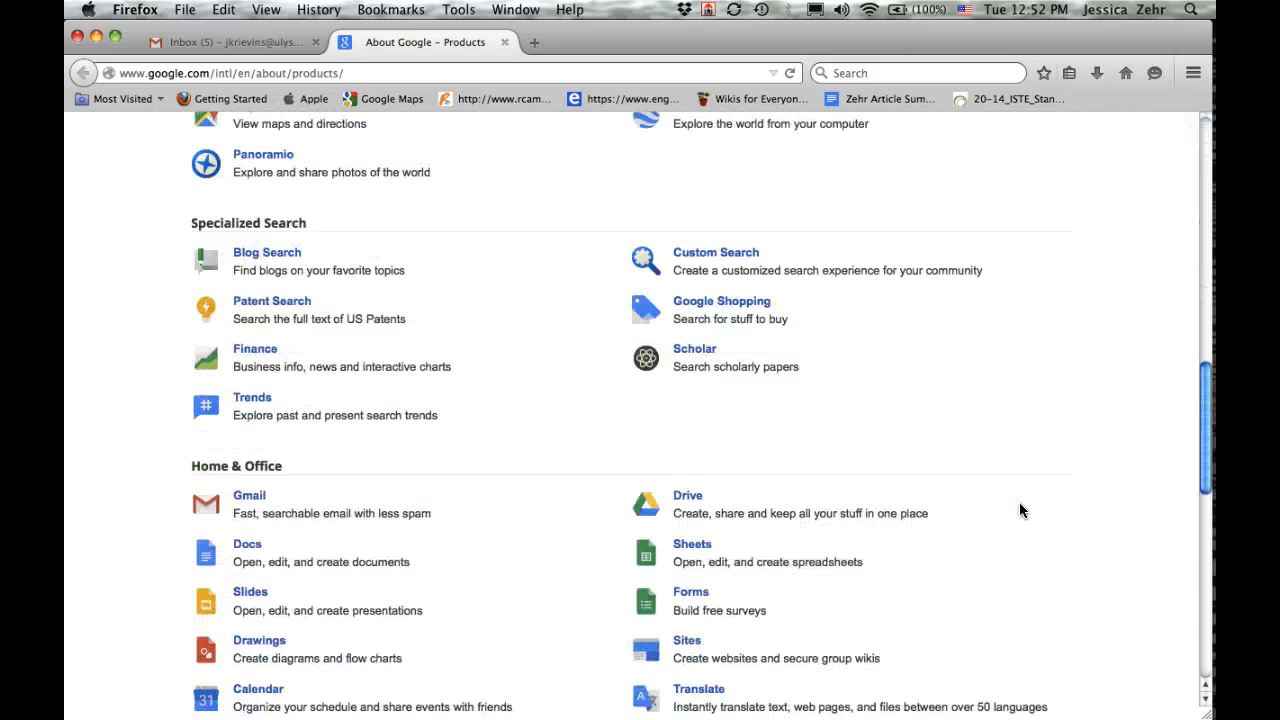
click(752, 432)
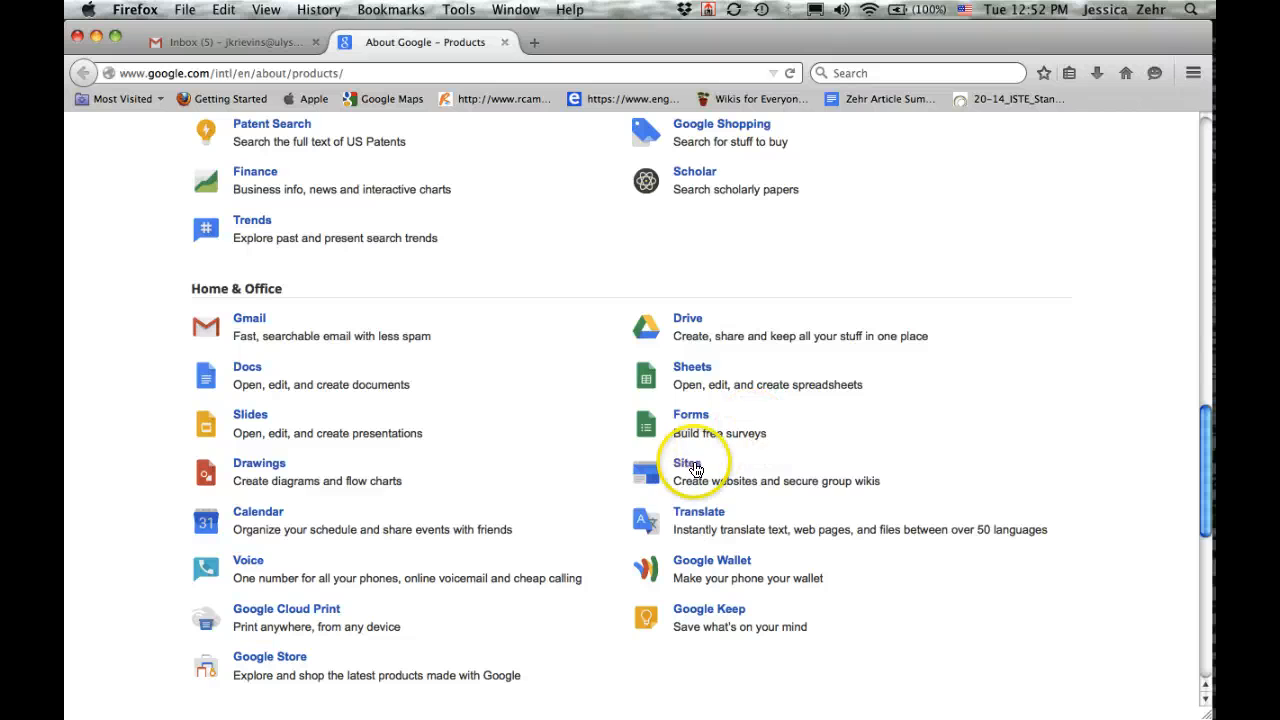
click(688, 465)
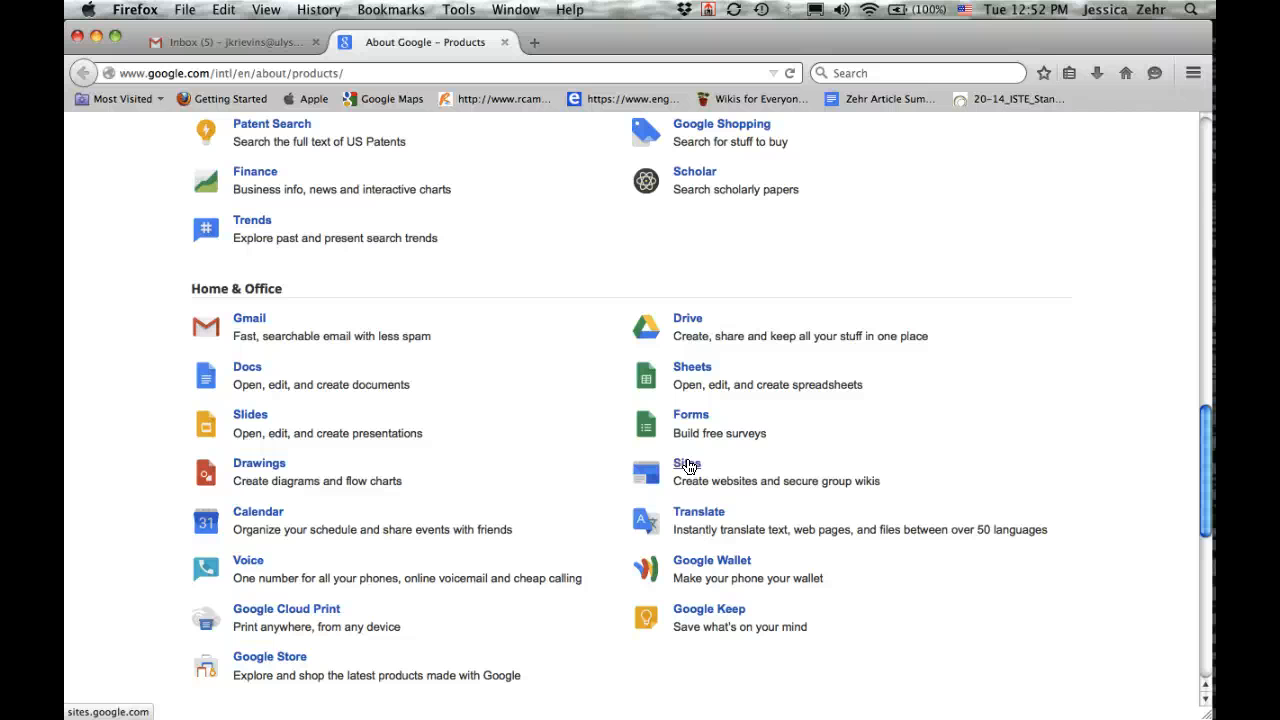
click(688, 465)
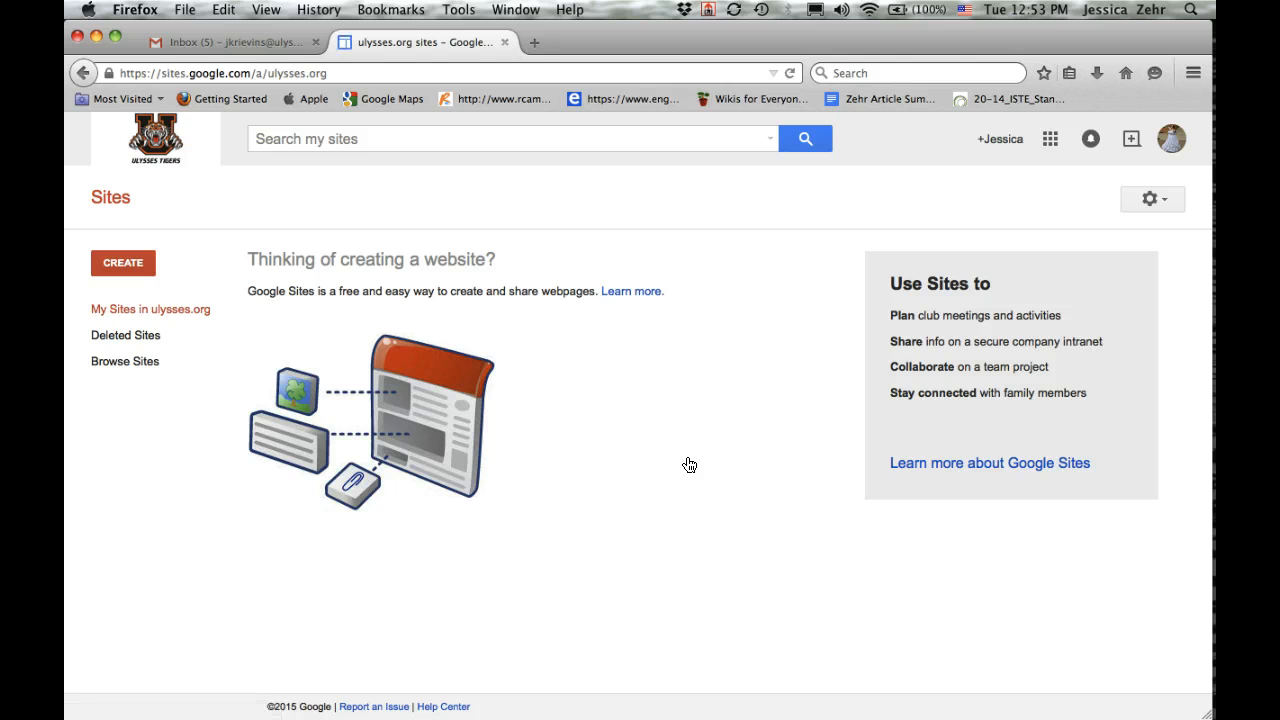
click(599, 412)
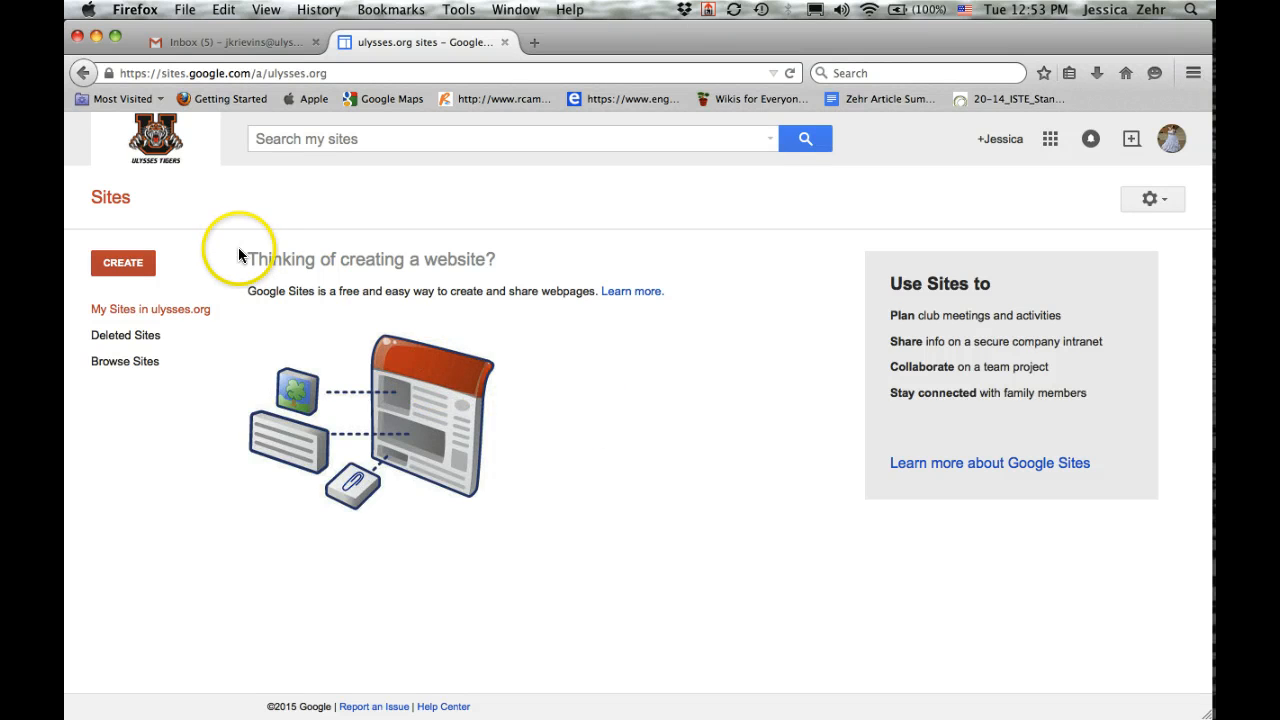
click(138, 266)
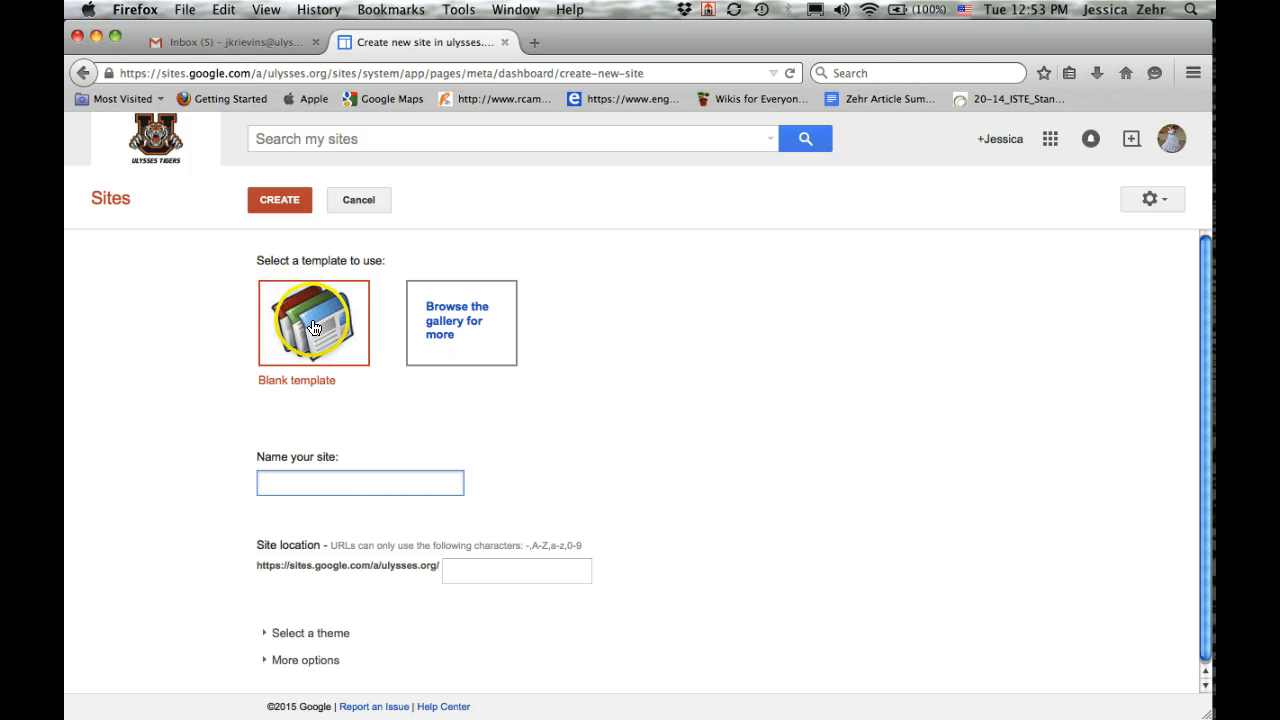
click(448, 317)
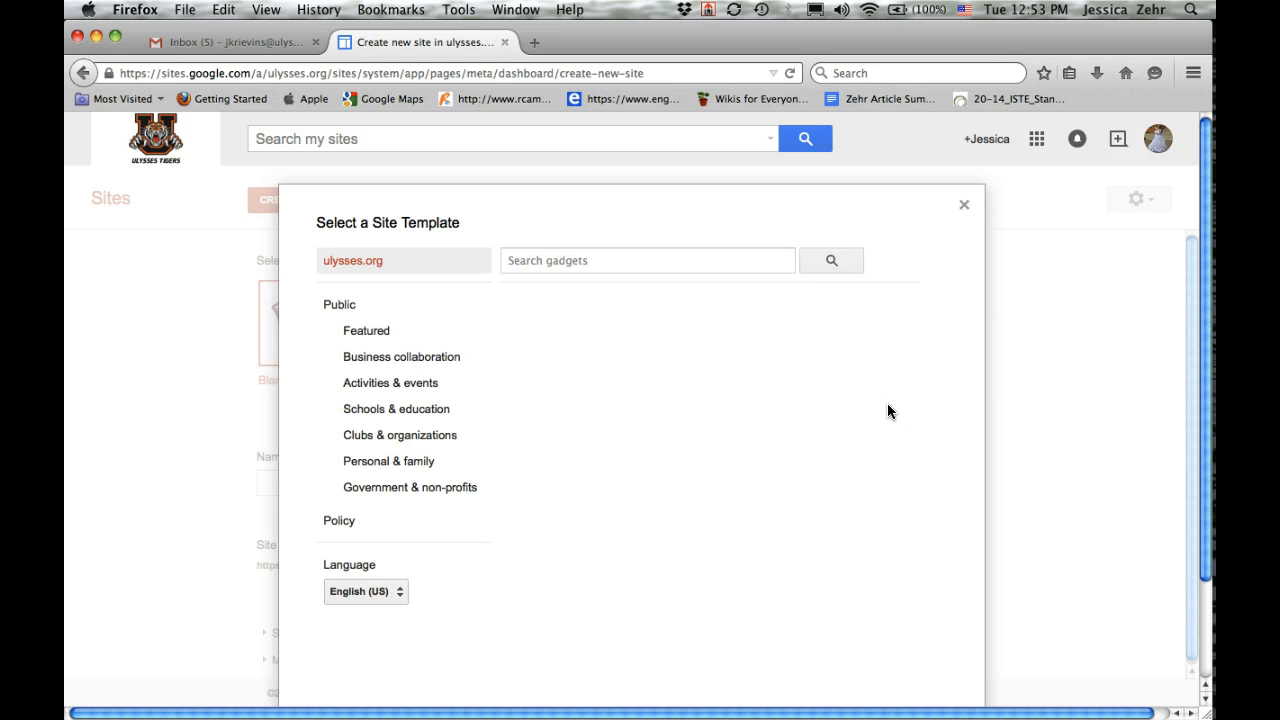
click(360, 418)
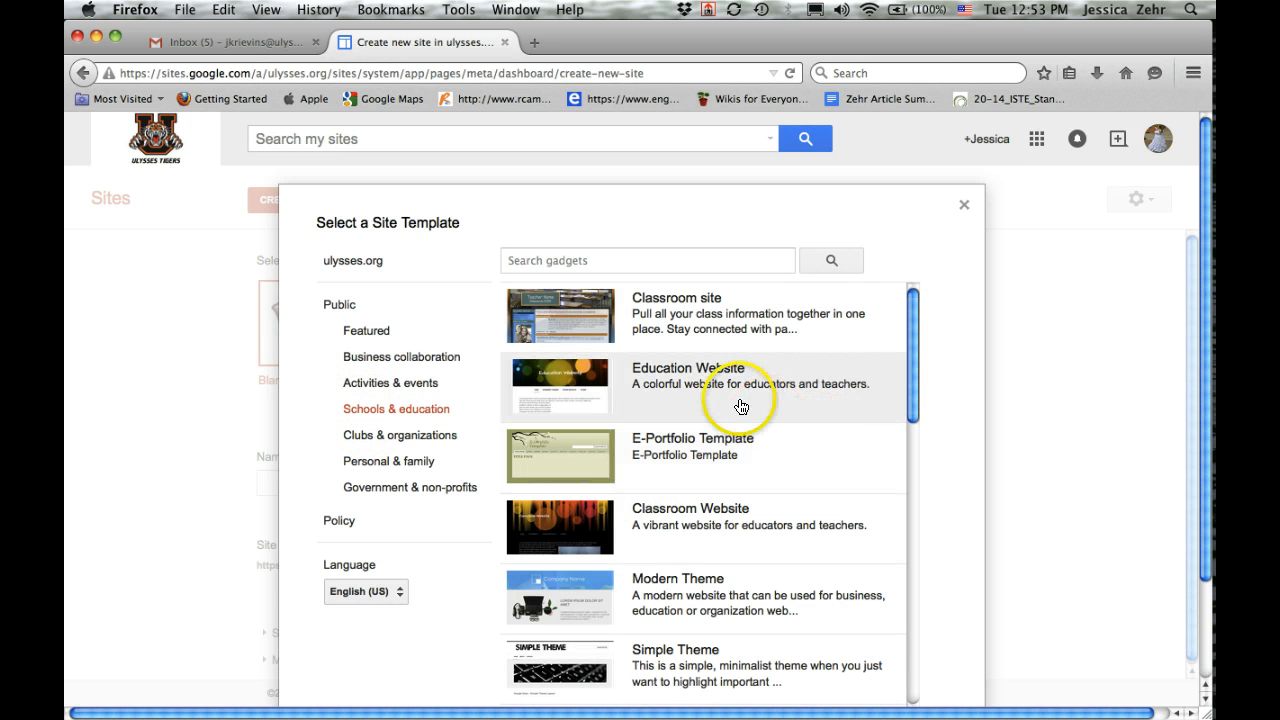
scroll(740, 406, down, 2)
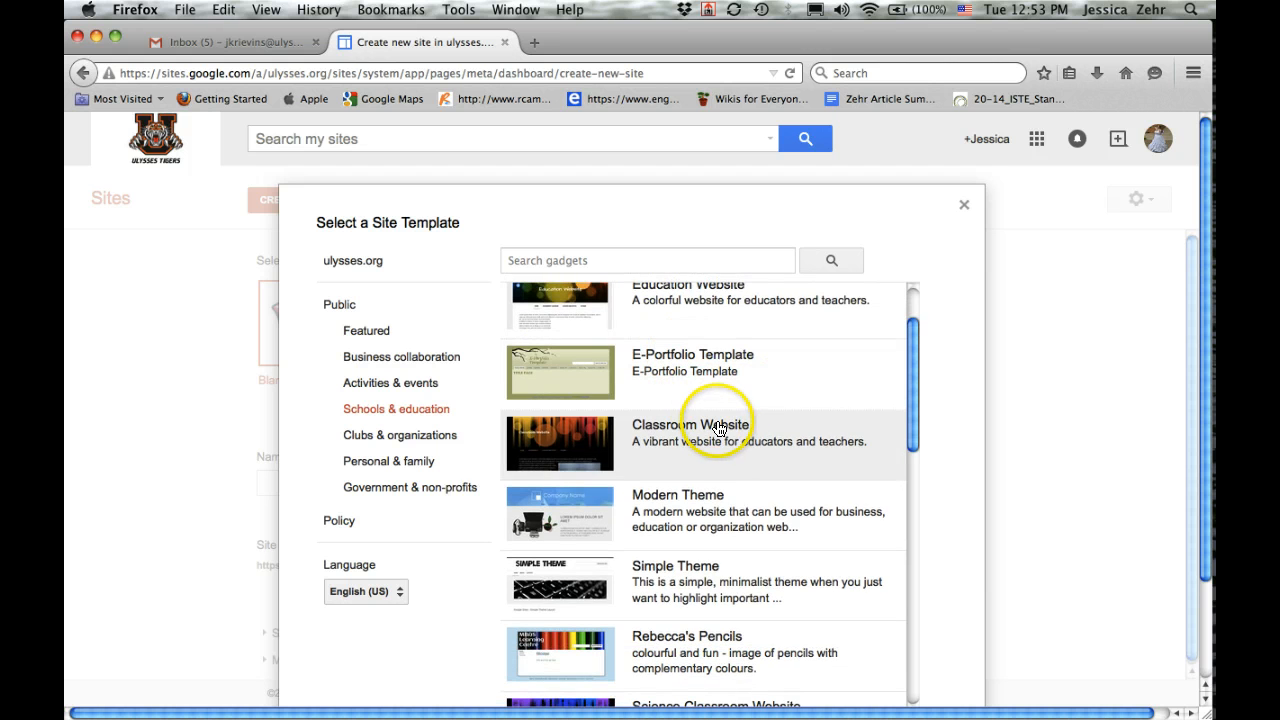
click(718, 432)
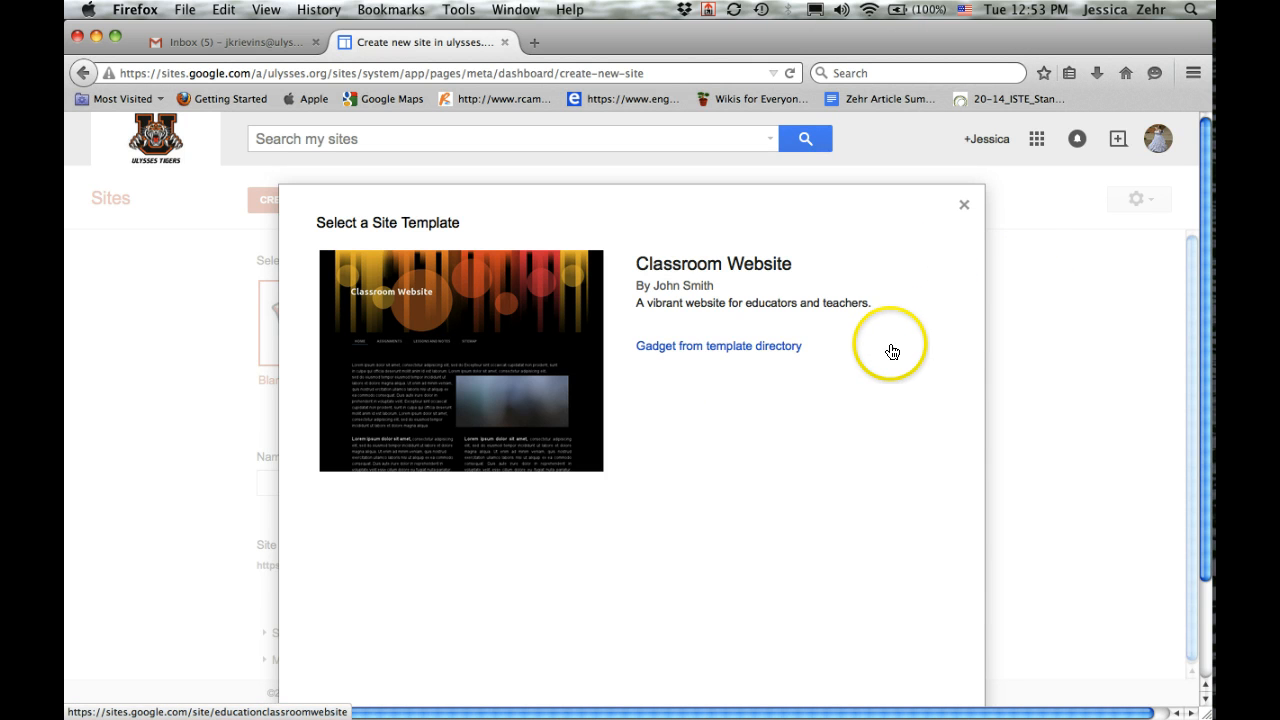
scroll(855, 361, down, 1)
scroll(855, 361, up, 1)
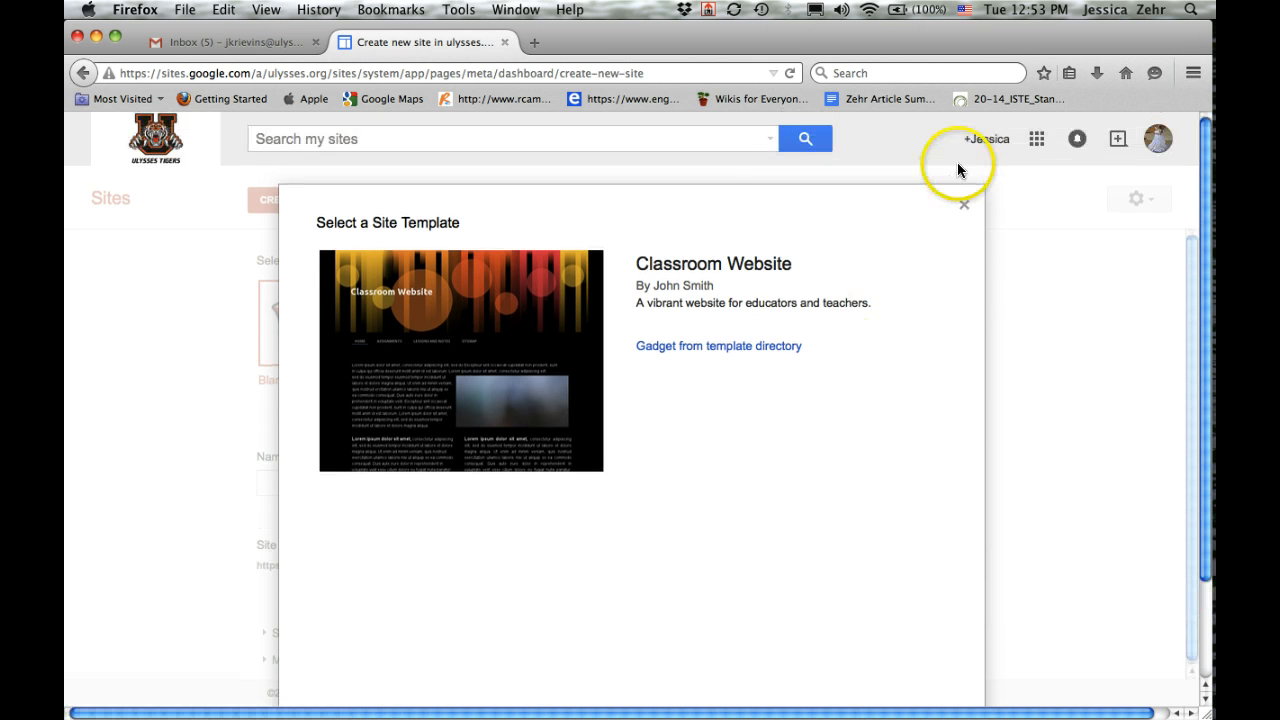
click(965, 204)
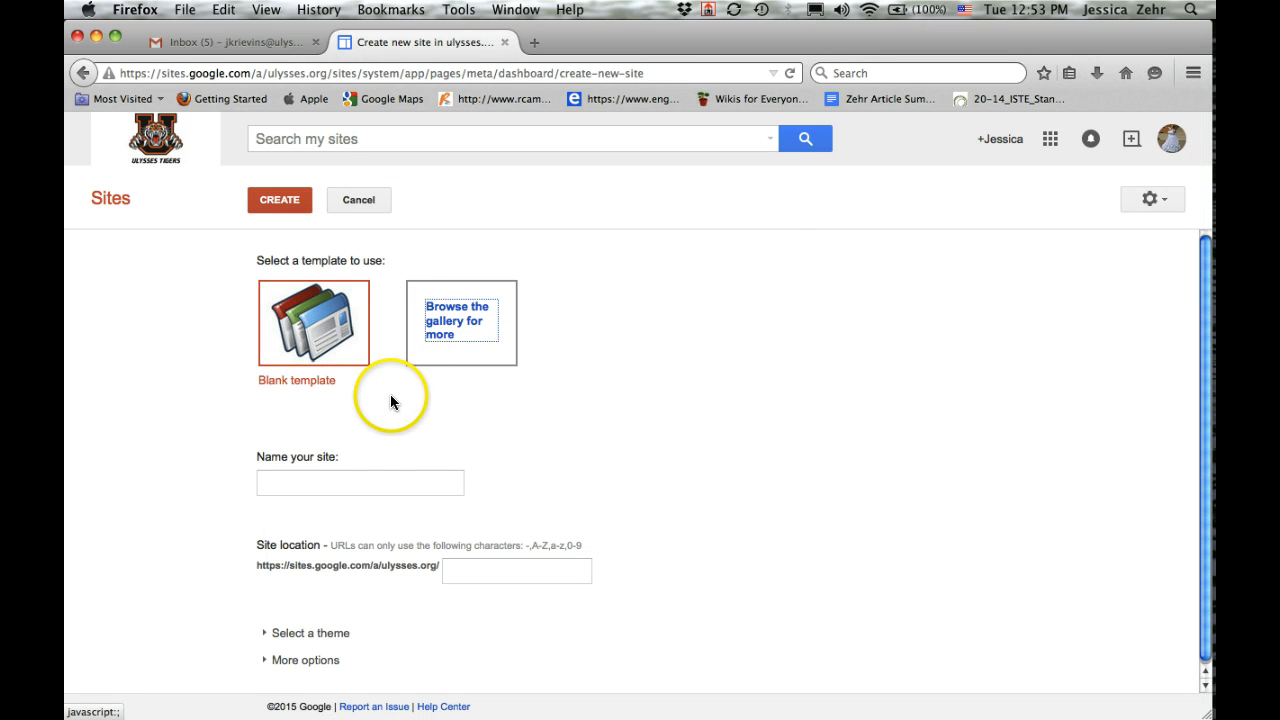
Choose the Classroom Website template from the Schools & education category of the template gallery
click(442, 320)
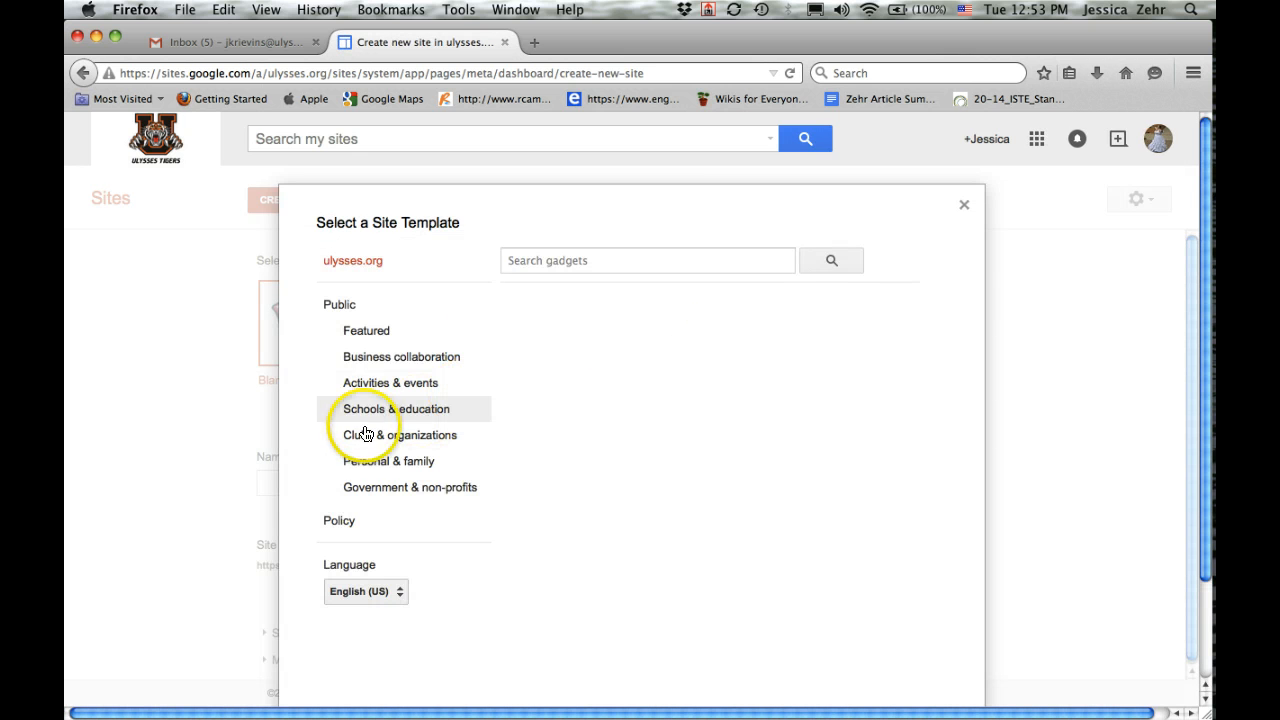
click(374, 409)
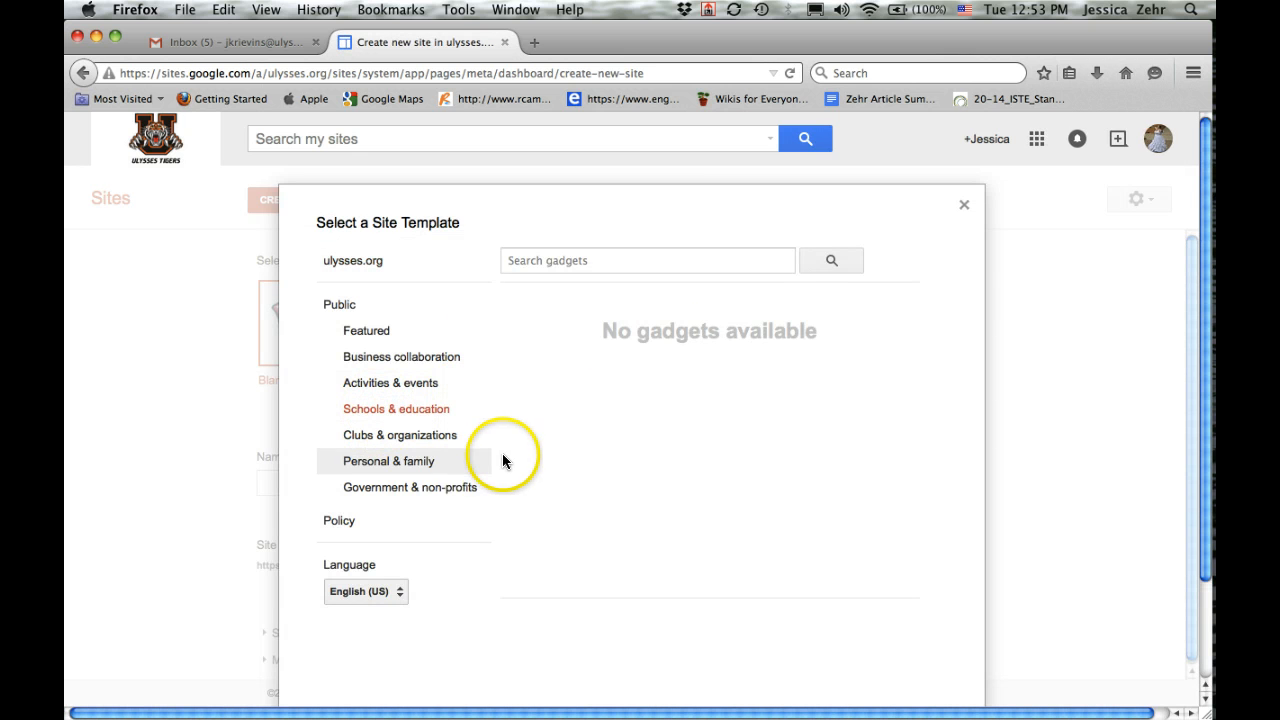
click(389, 409)
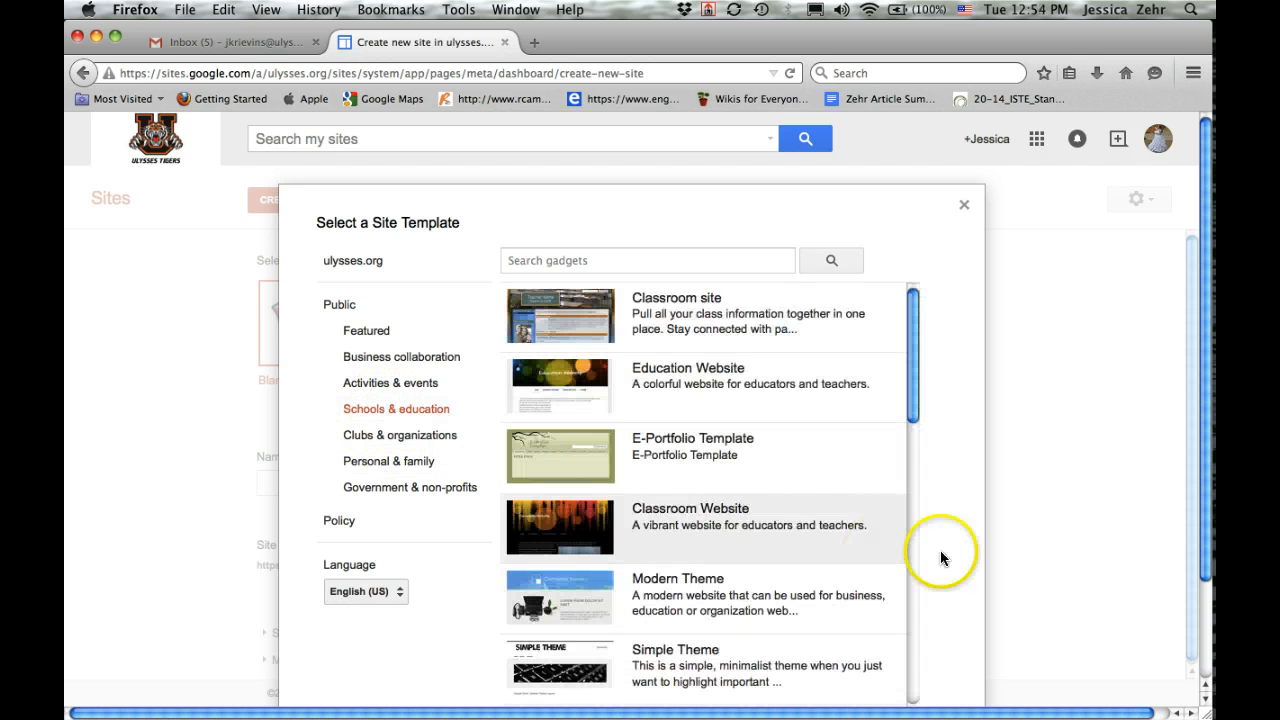
double_click(728, 512)
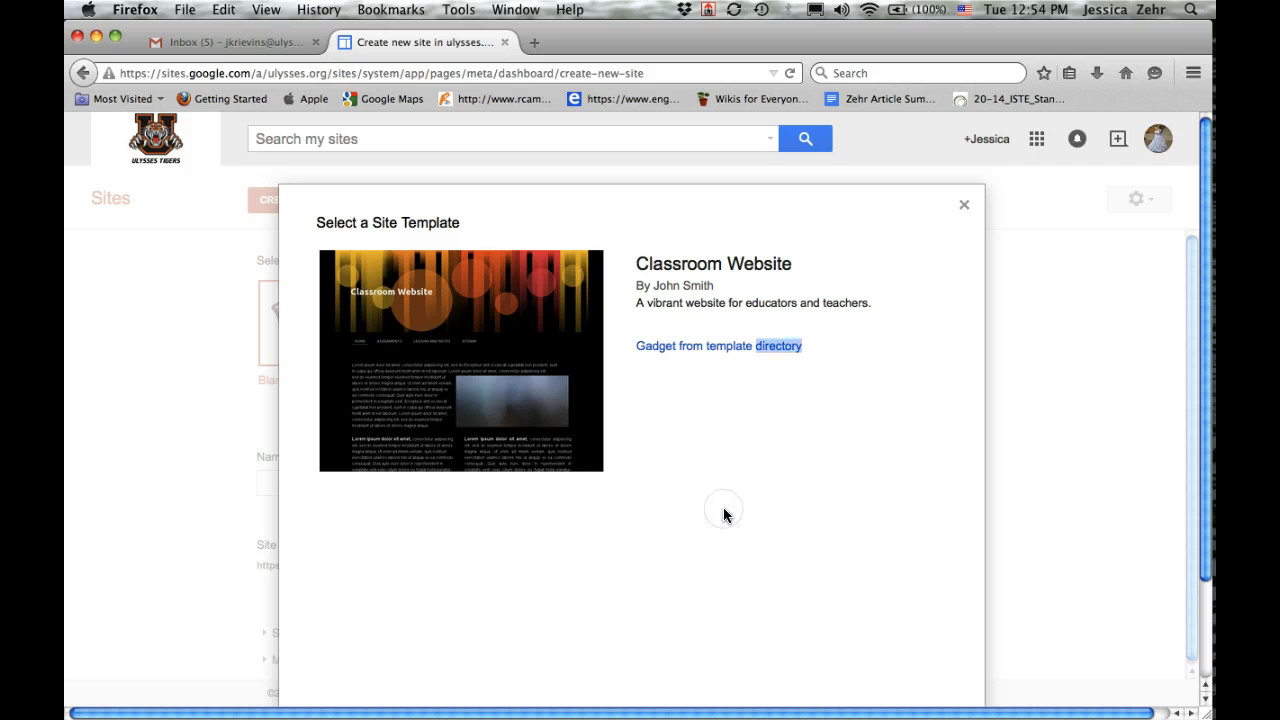
scroll(723, 503, down, 3)
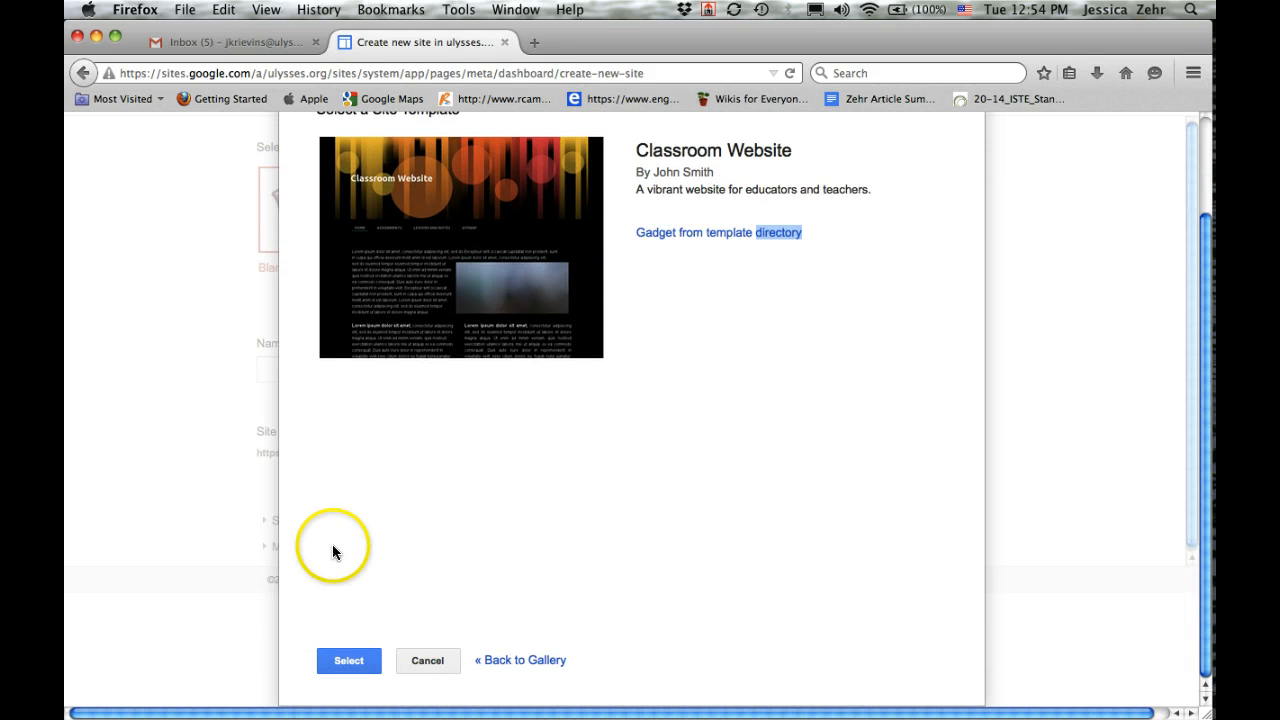
click(348, 660)
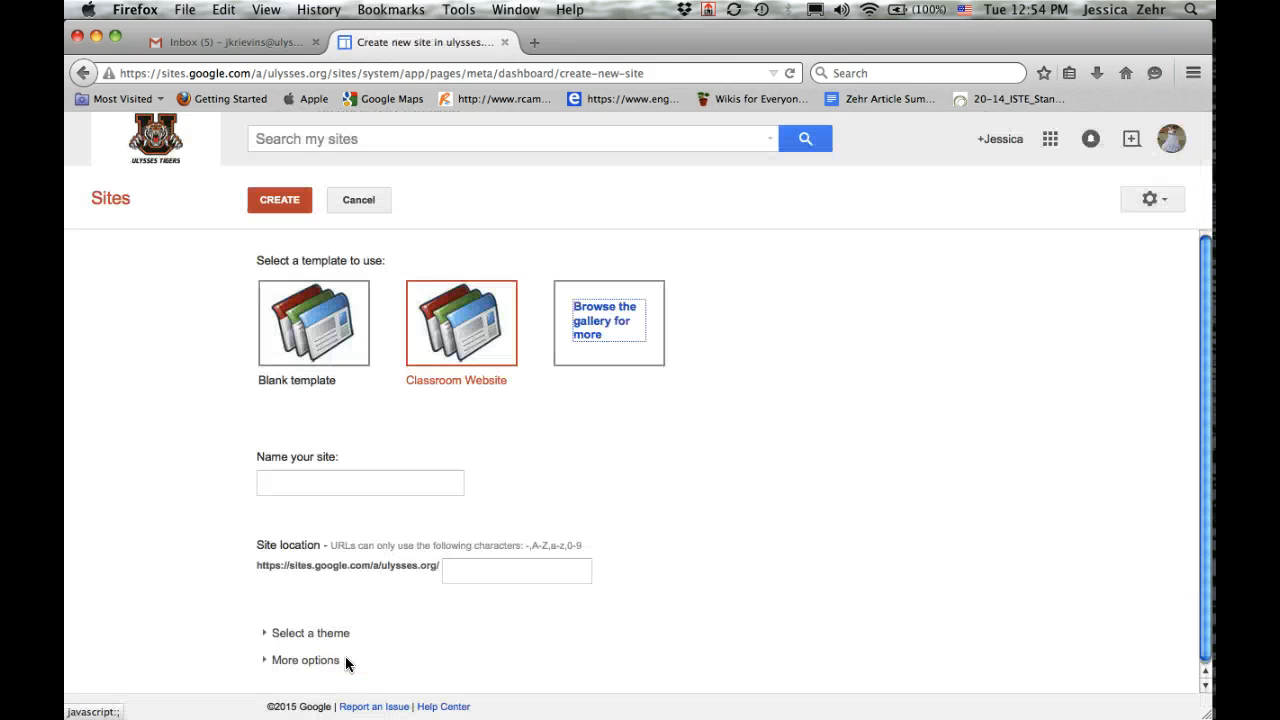
Name the new site Room215
click(369, 488)
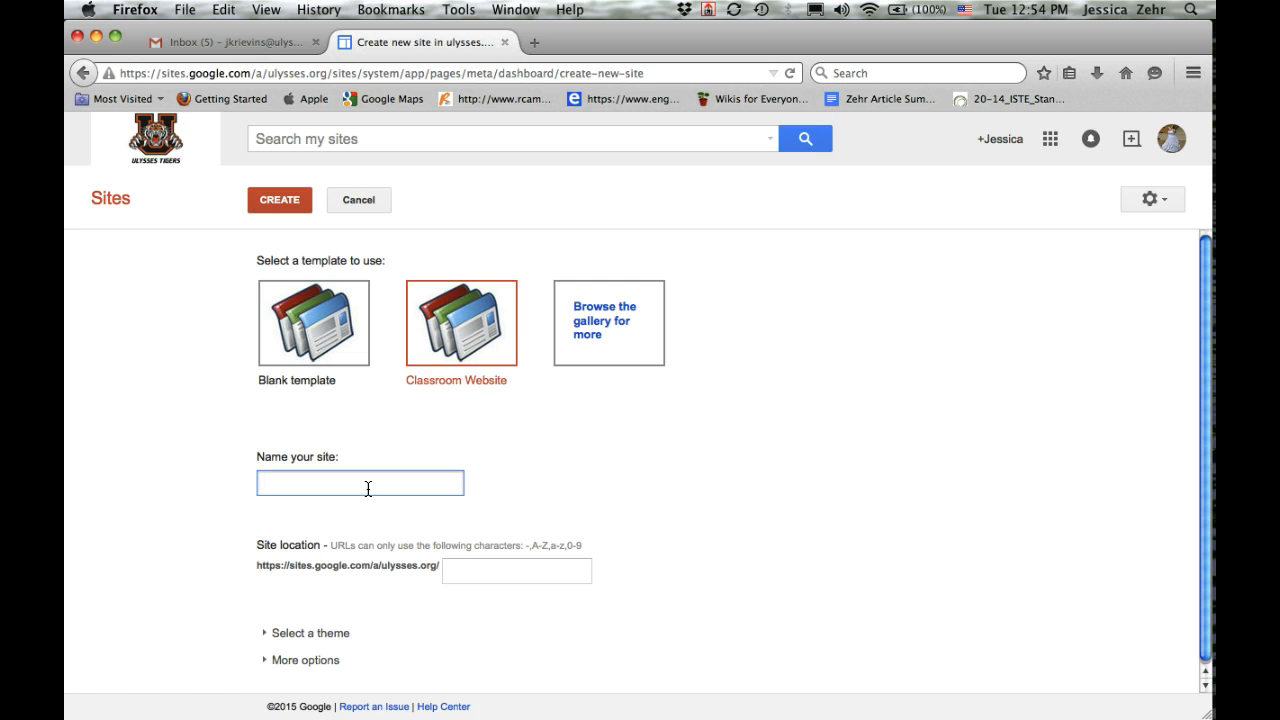
text(Mr)
key(BackSpace)
key(BackSpace)
text(Room215)
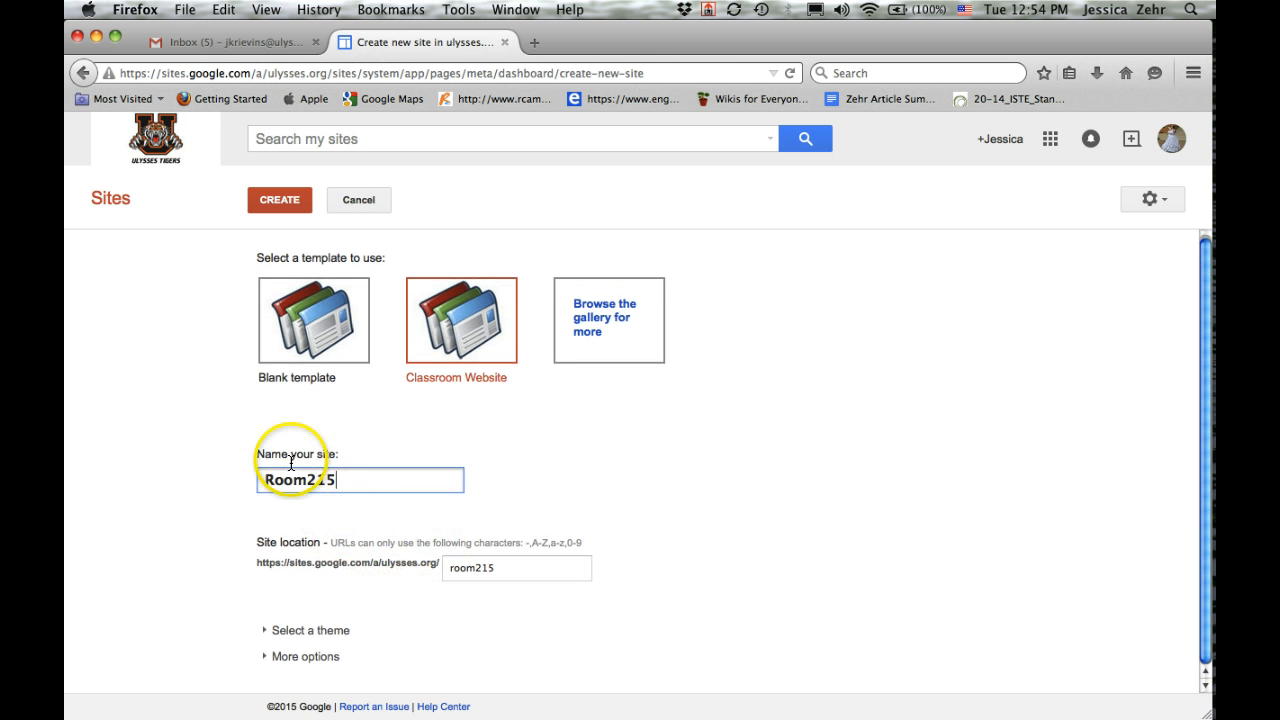
Expand the theme selection and look through all the themes offered for the site
click(263, 630)
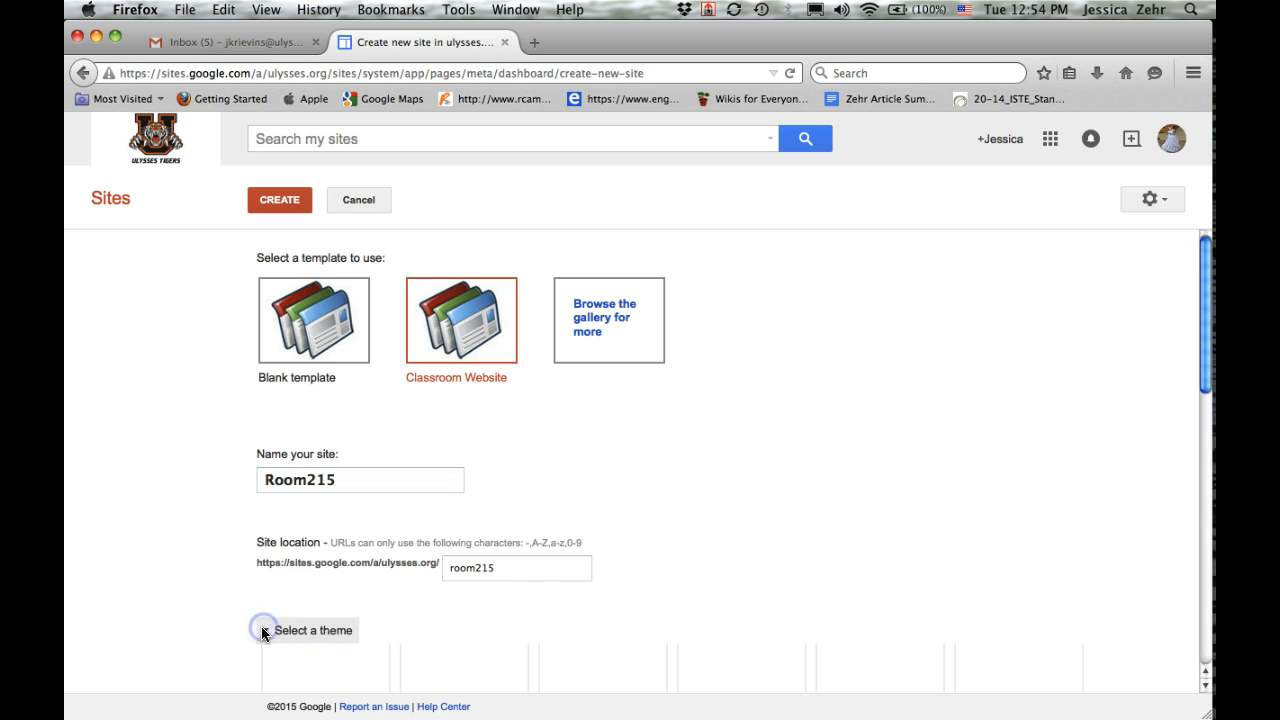
scroll(1063, 483, down, 3)
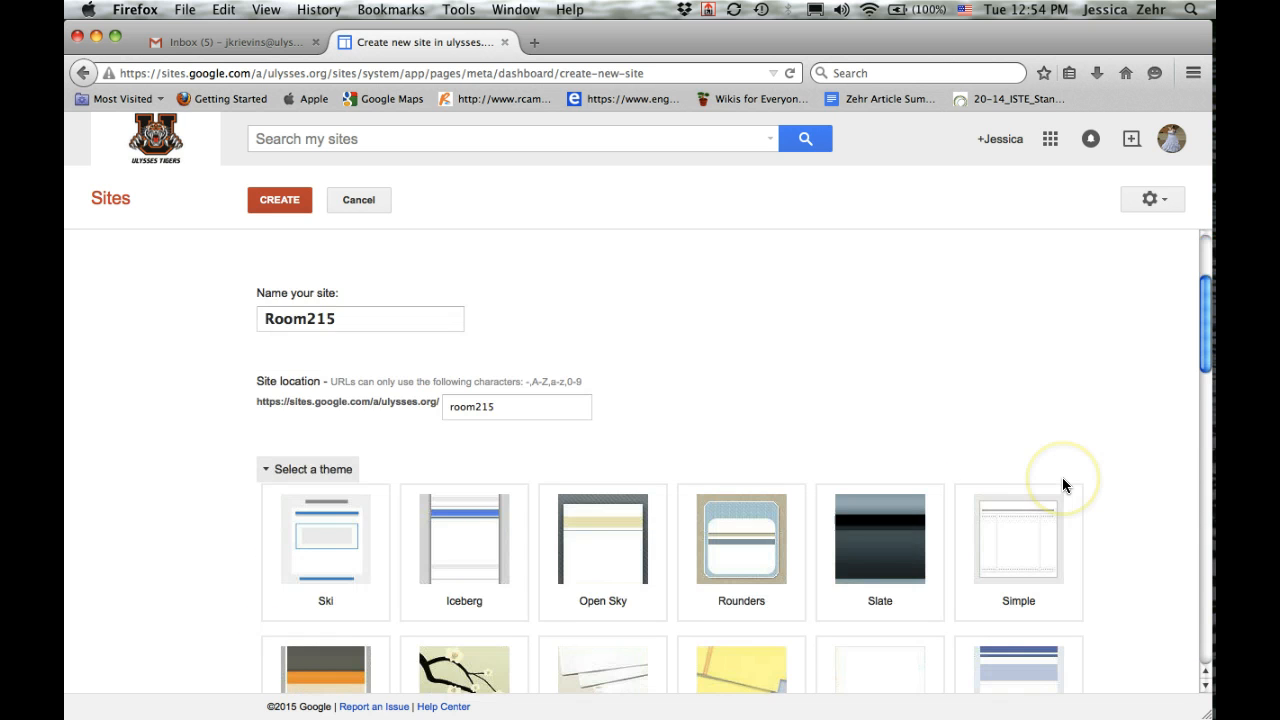
scroll(1063, 485, down, 5)
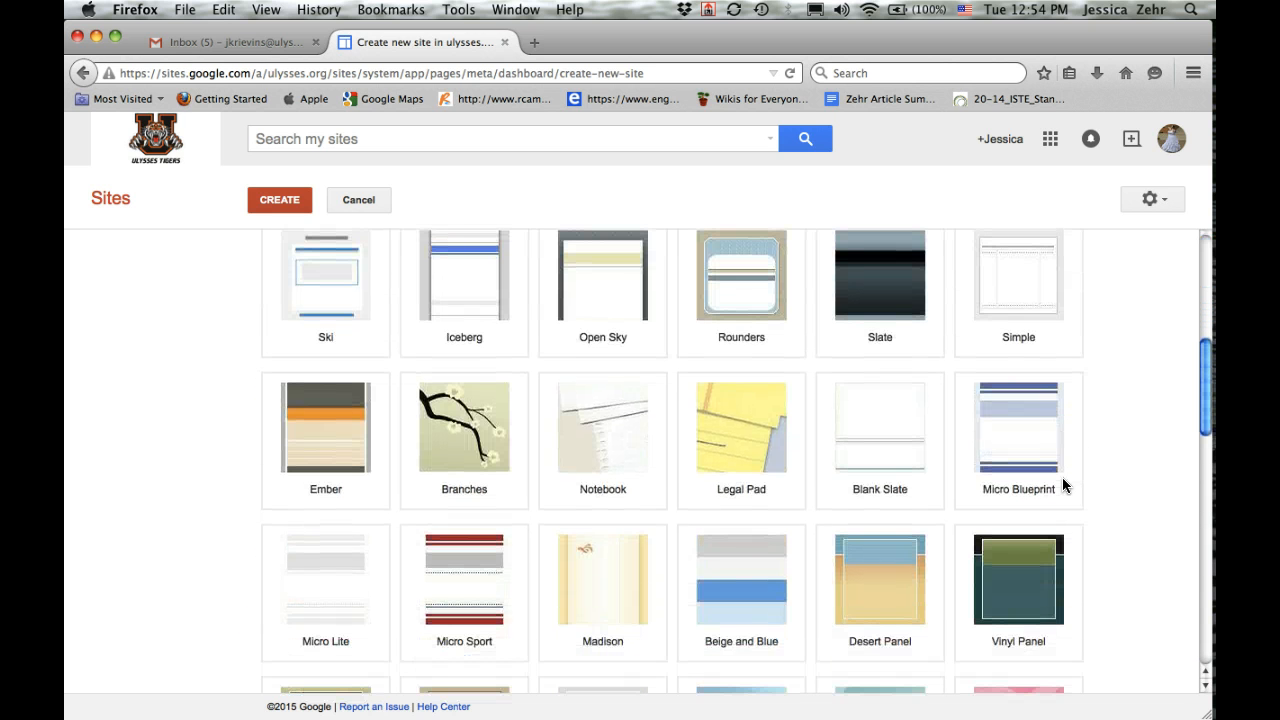
scroll(1063, 485, down, 7)
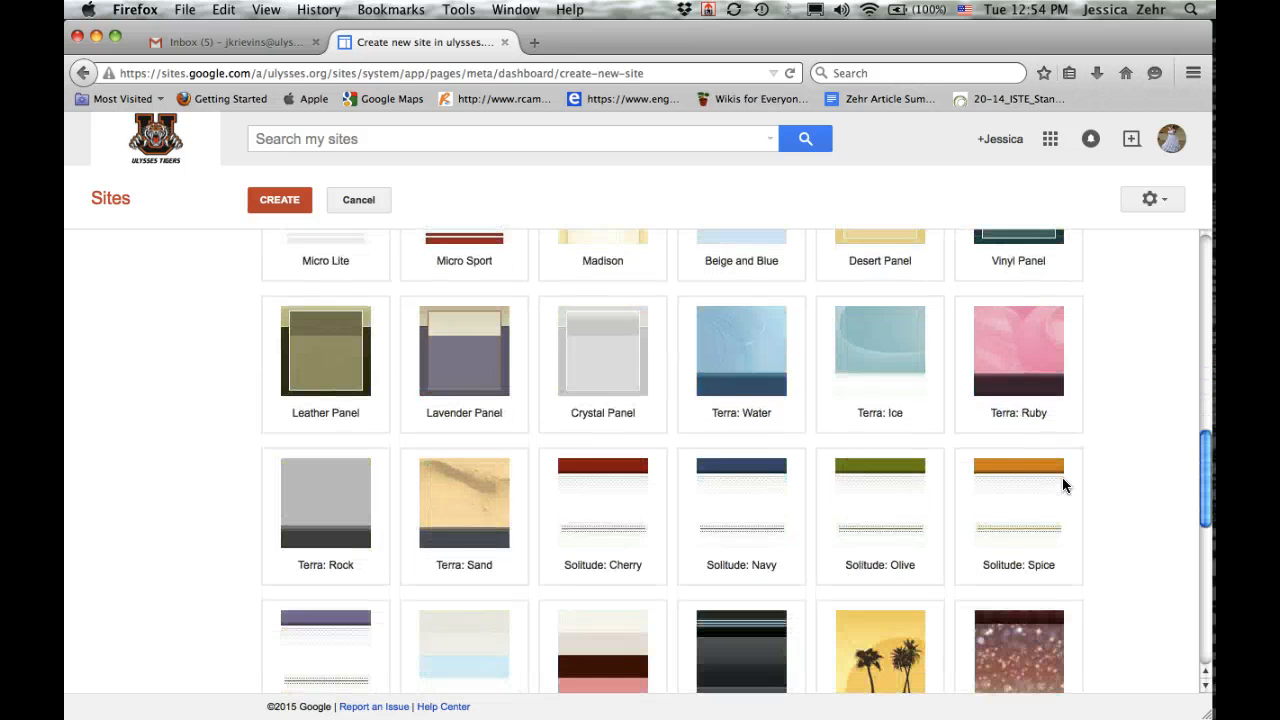
scroll(1063, 485, down, 3)
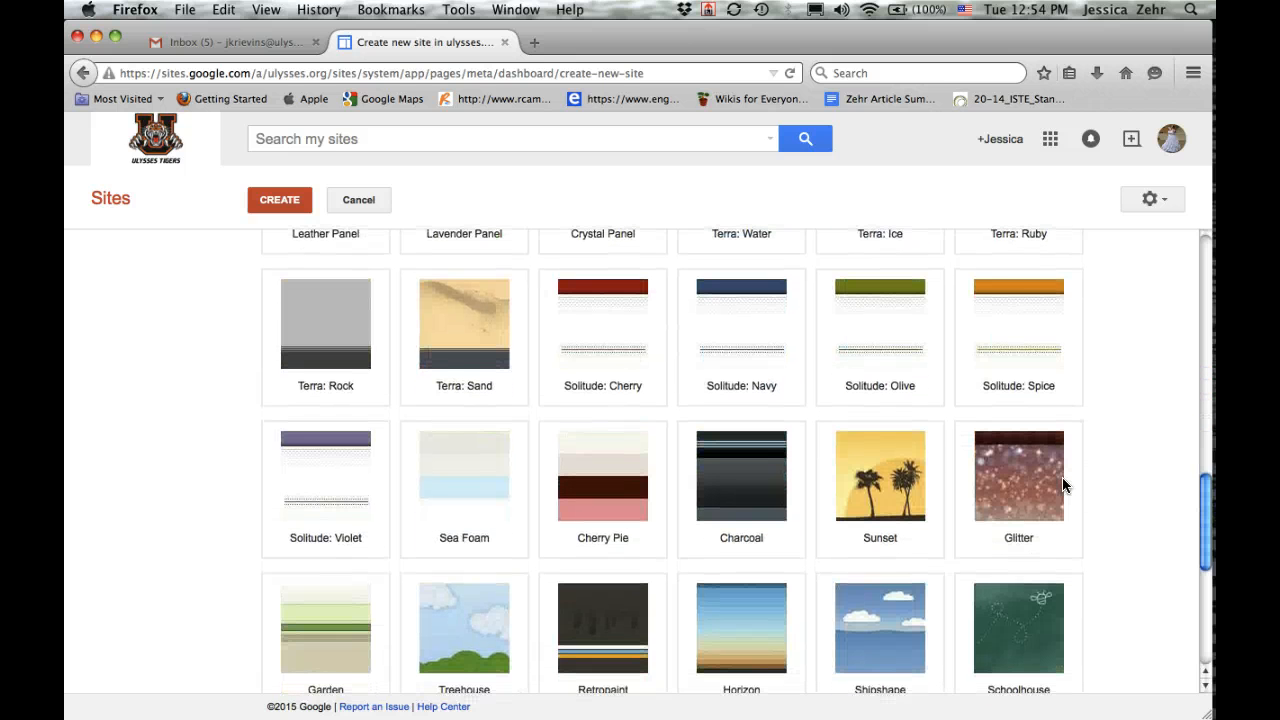
scroll(1063, 484, down, 4)
scroll(1063, 484, down, 3)
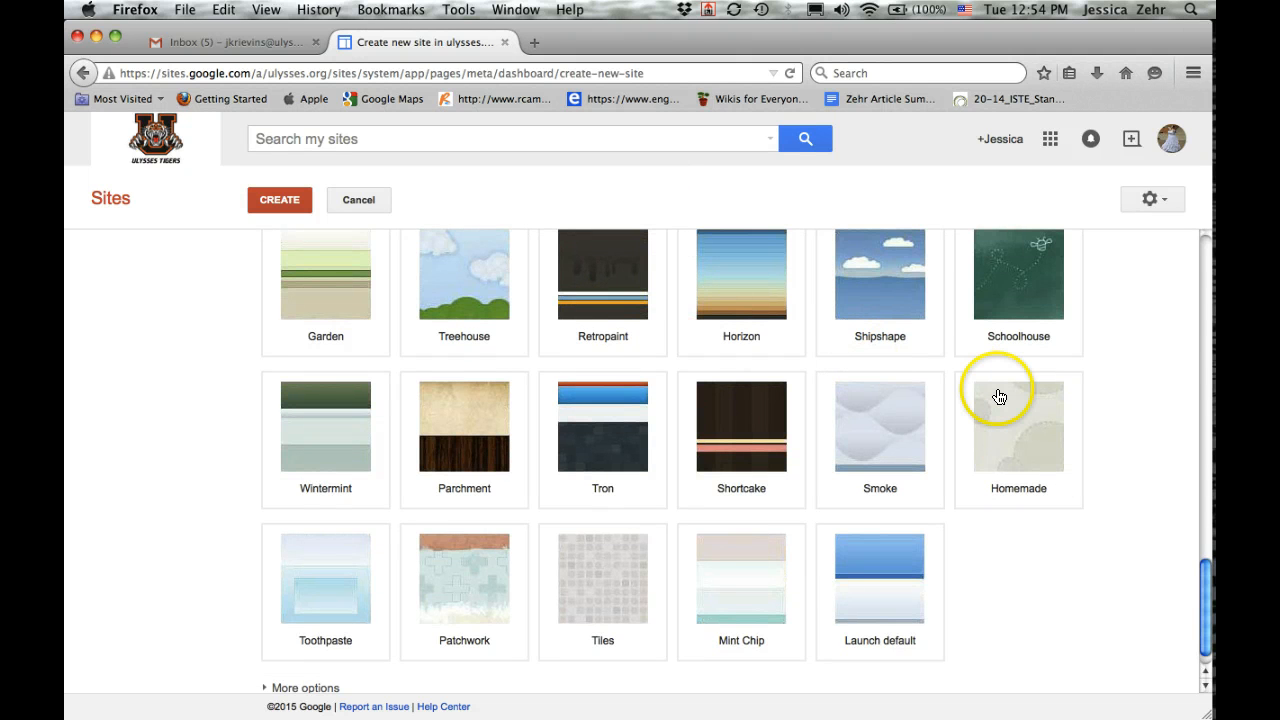
scroll(999, 397, down, 1)
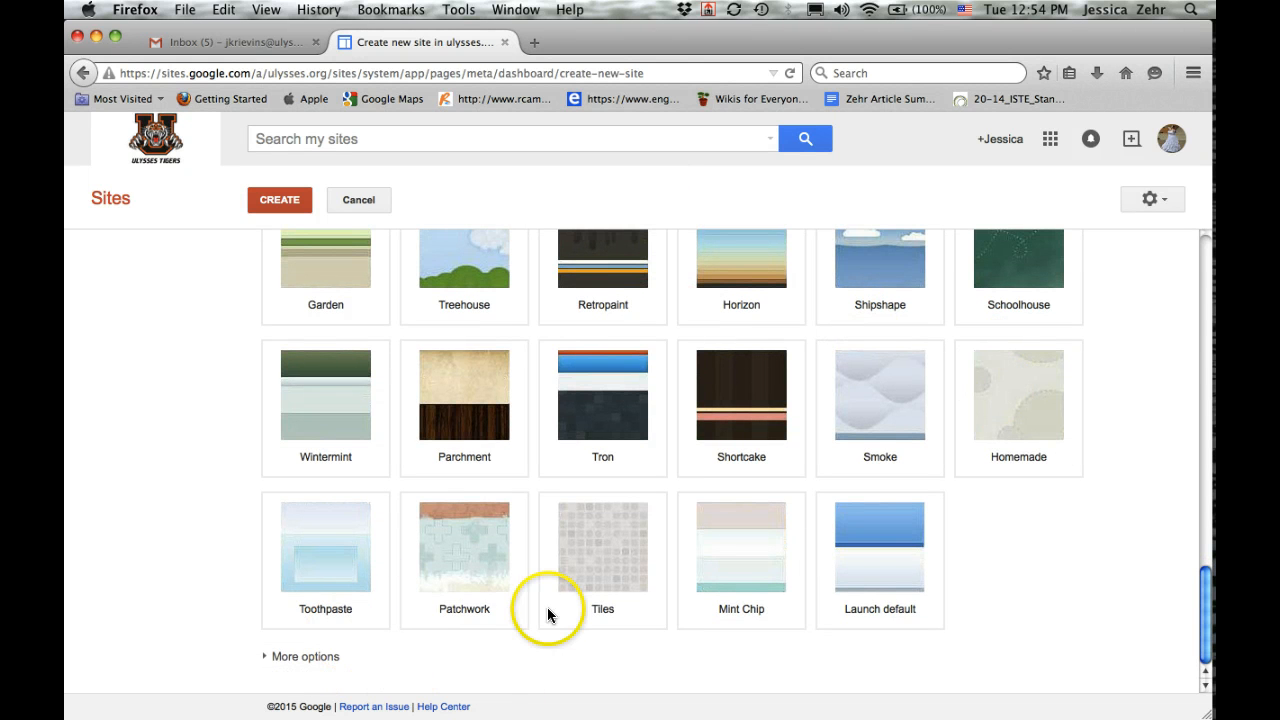
scroll(547, 608, up, 20)
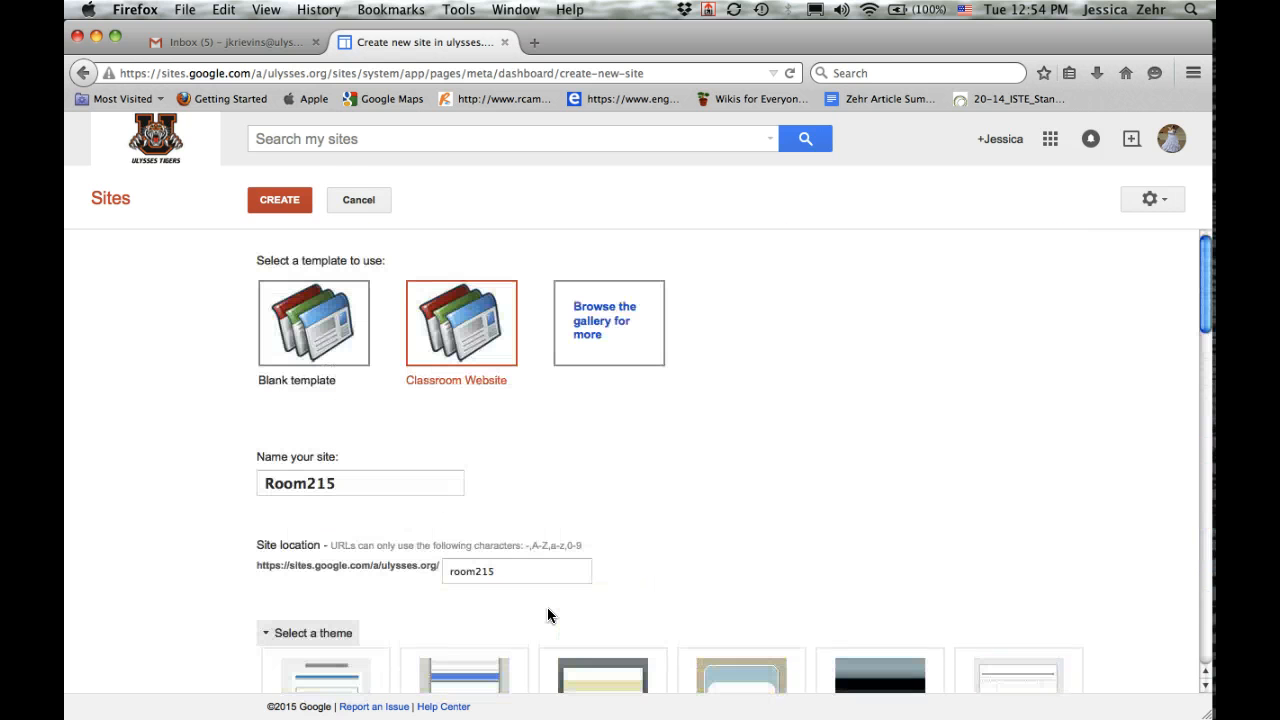
Create the Room215 site with the Classroom Website template
click(288, 202)
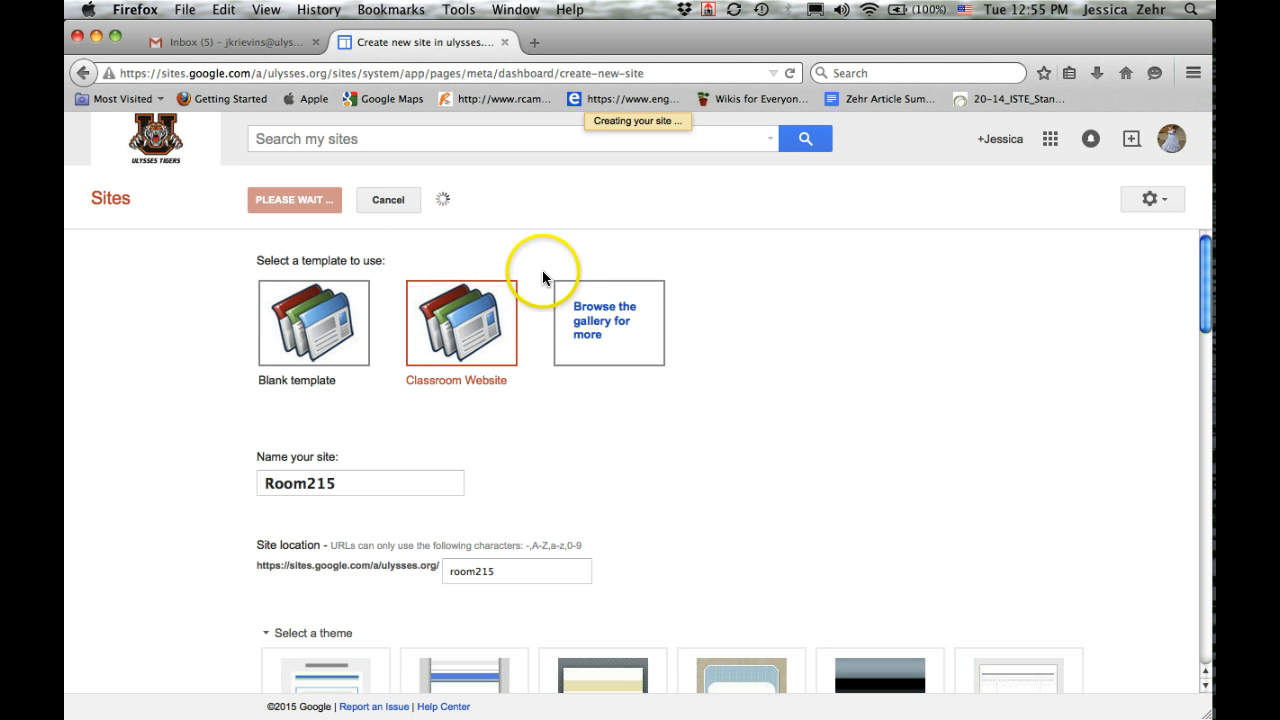
Open the teacher's existing classroom website under sites.google.com/site/ in a new browser tab
click(535, 44)
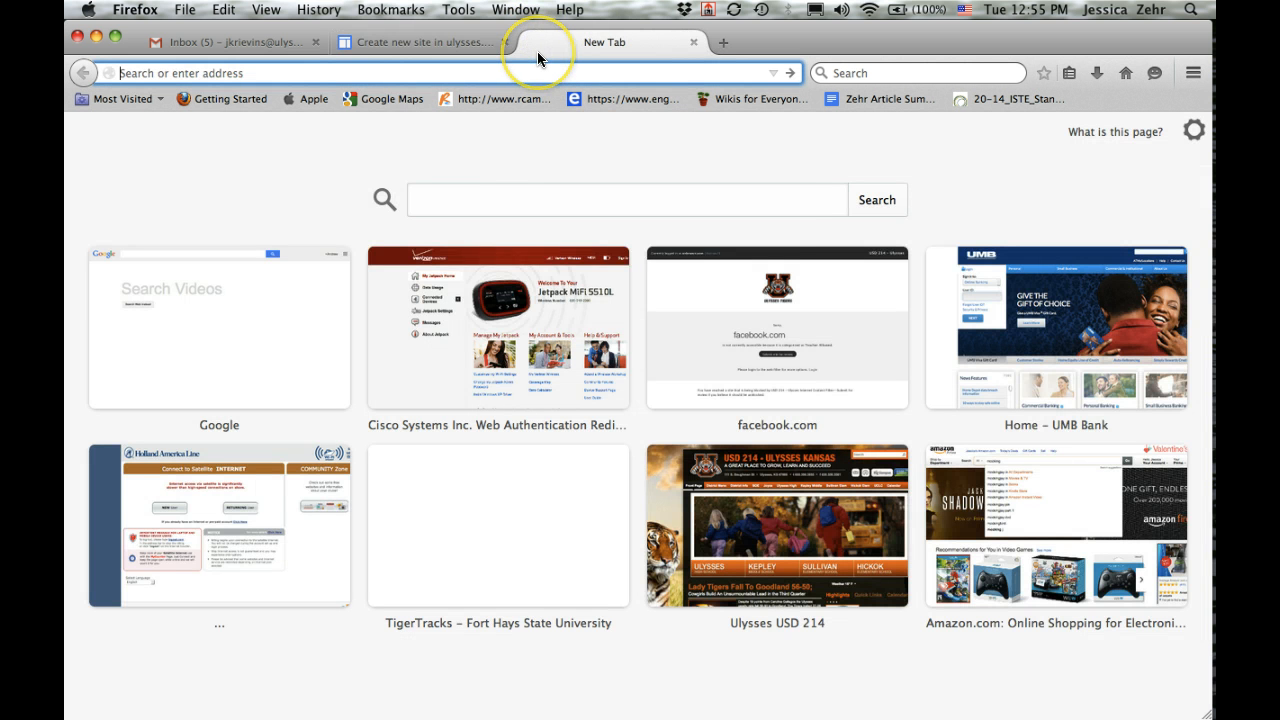
text(sites.goog)
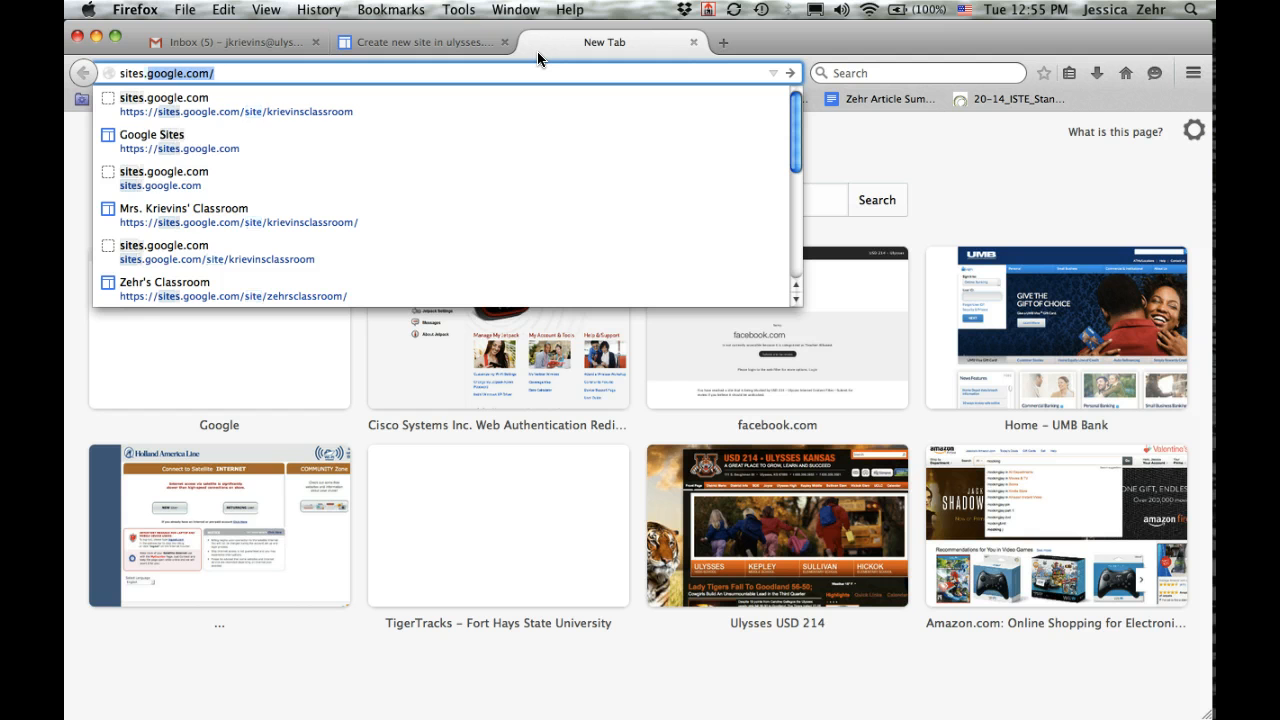
text(le.com/)
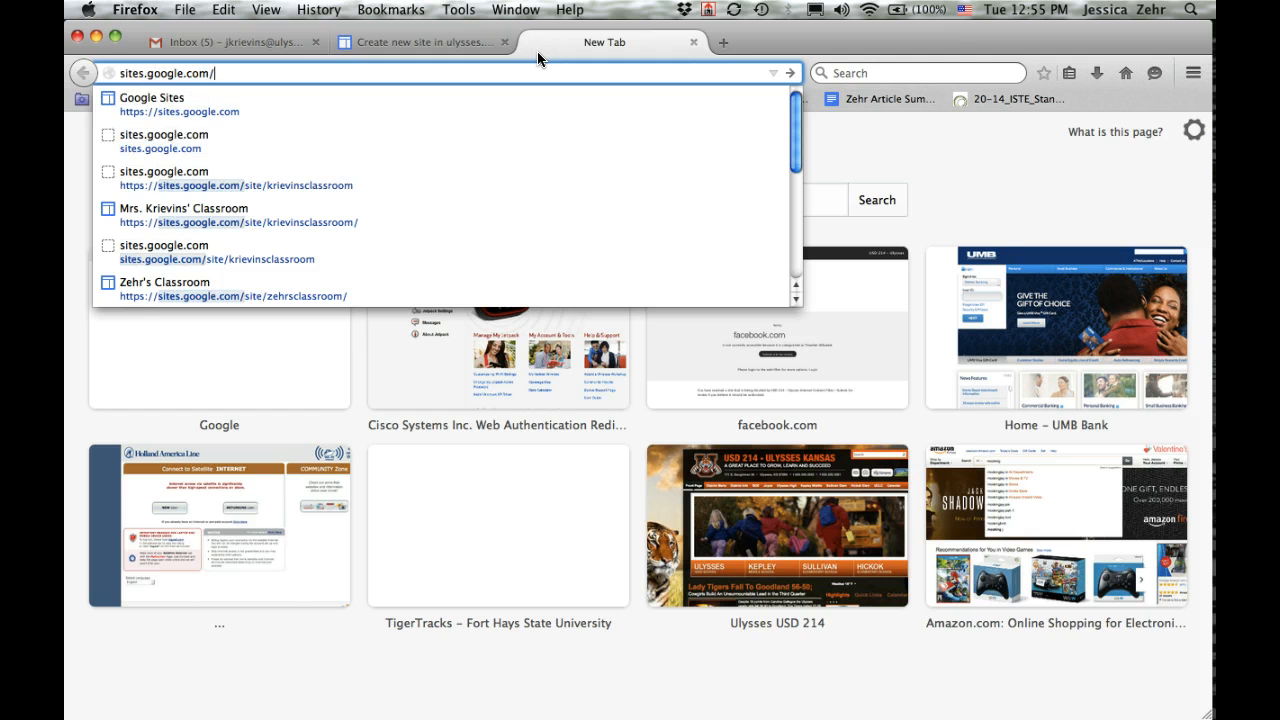
text(site/)
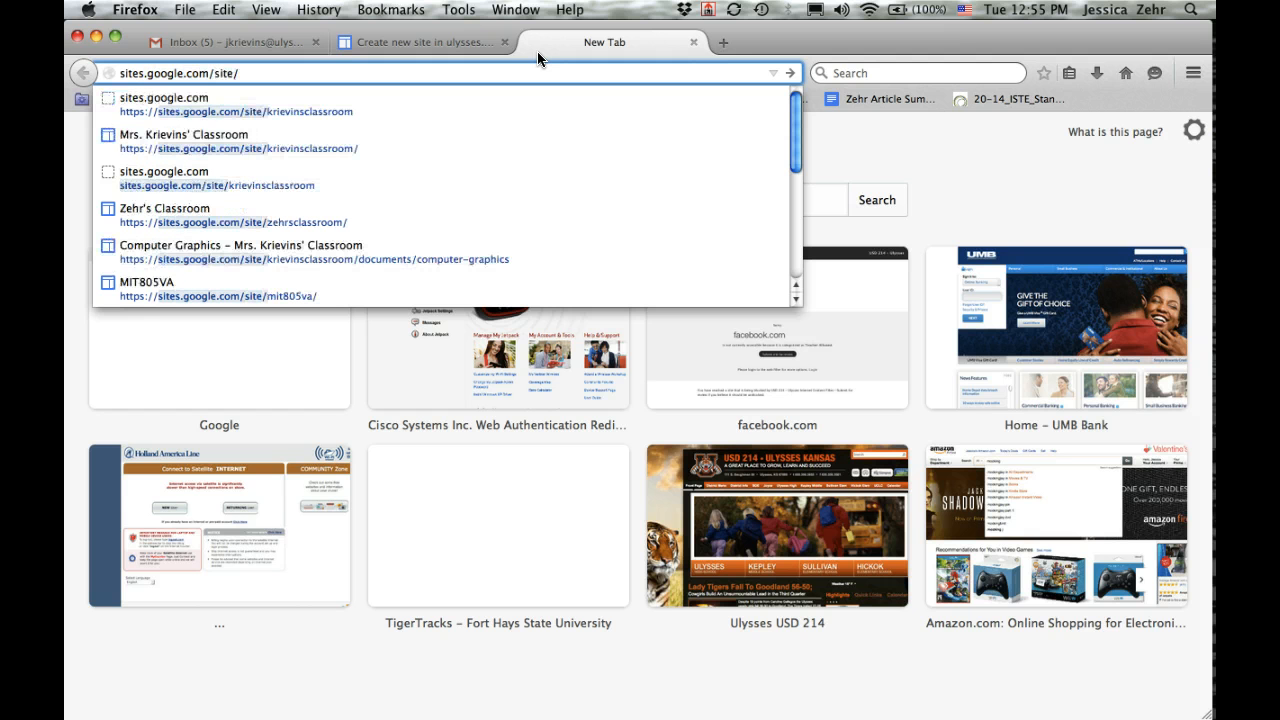
key(Down)
key(Return)
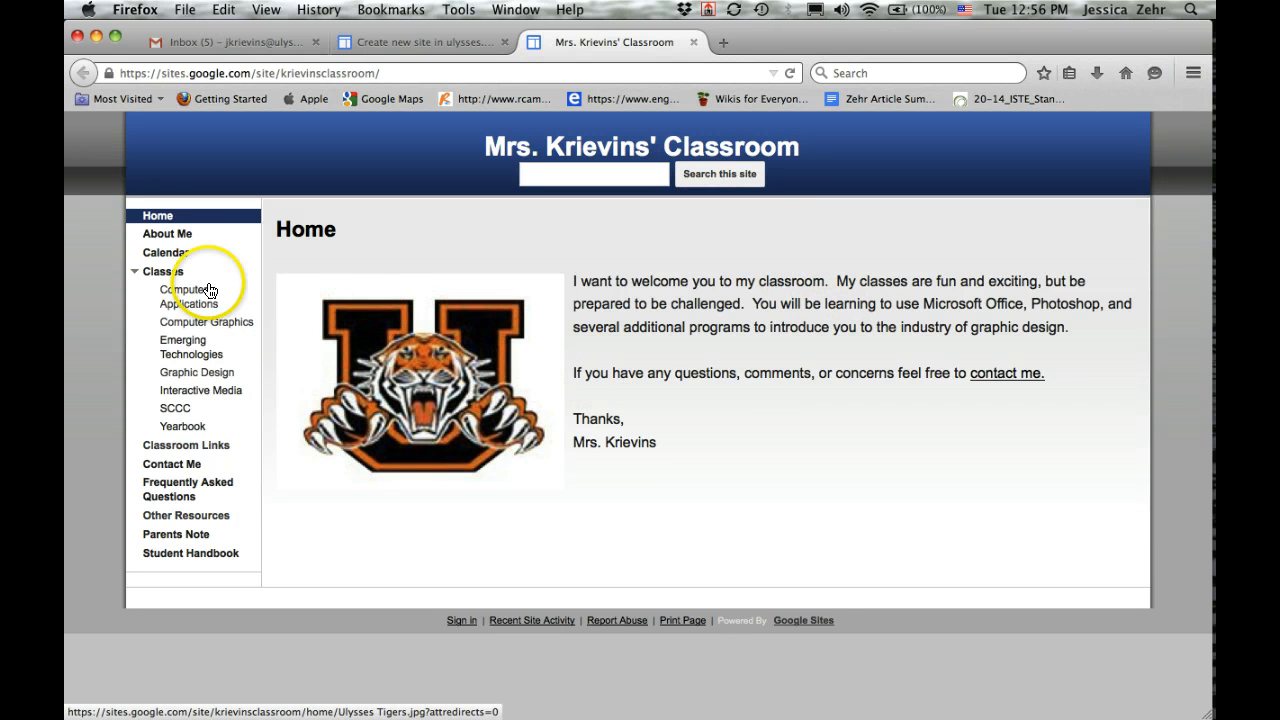
Open the example site's About Me page and look through its text, photos and travel animation
click(166, 237)
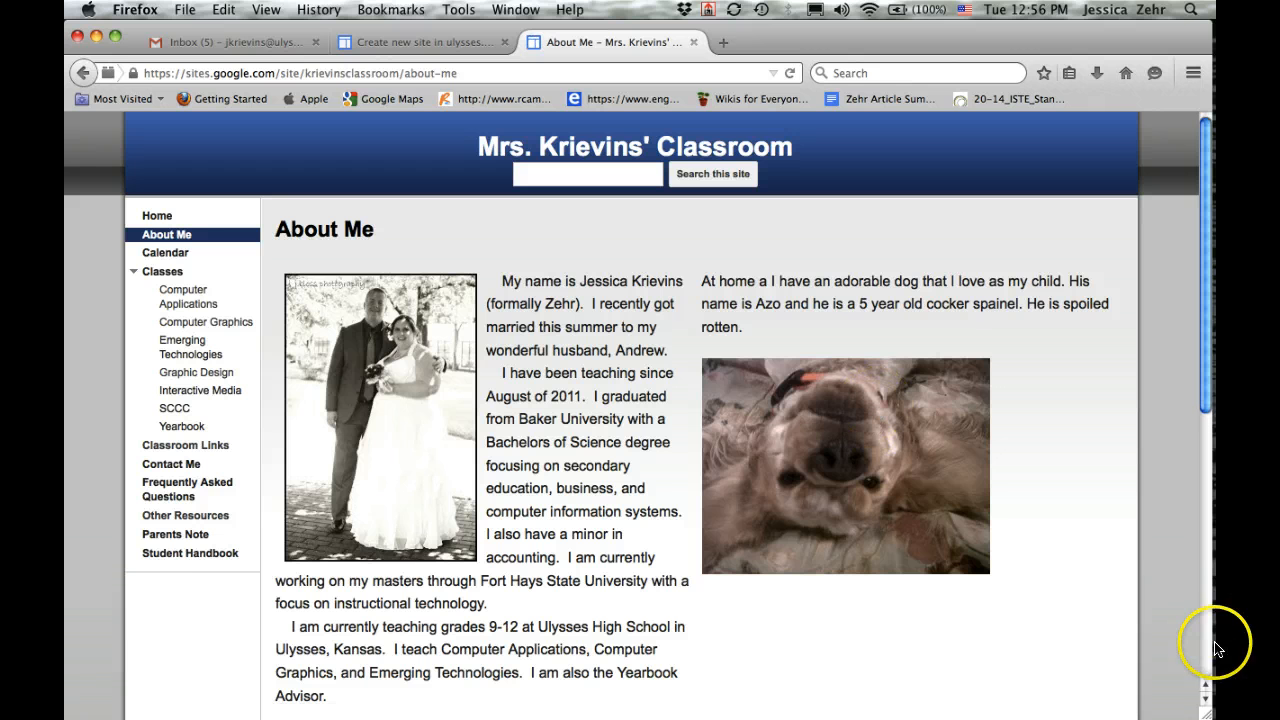
scroll(990, 550, down, 3)
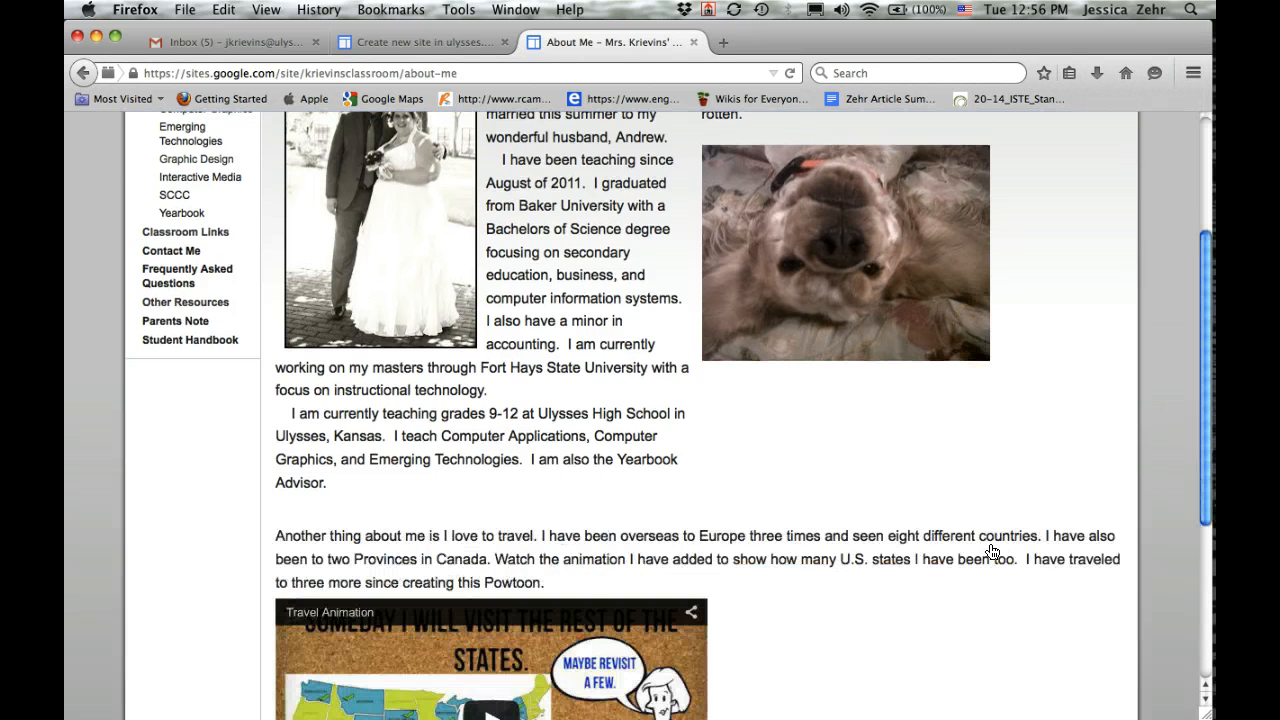
scroll(992, 552, down, 3)
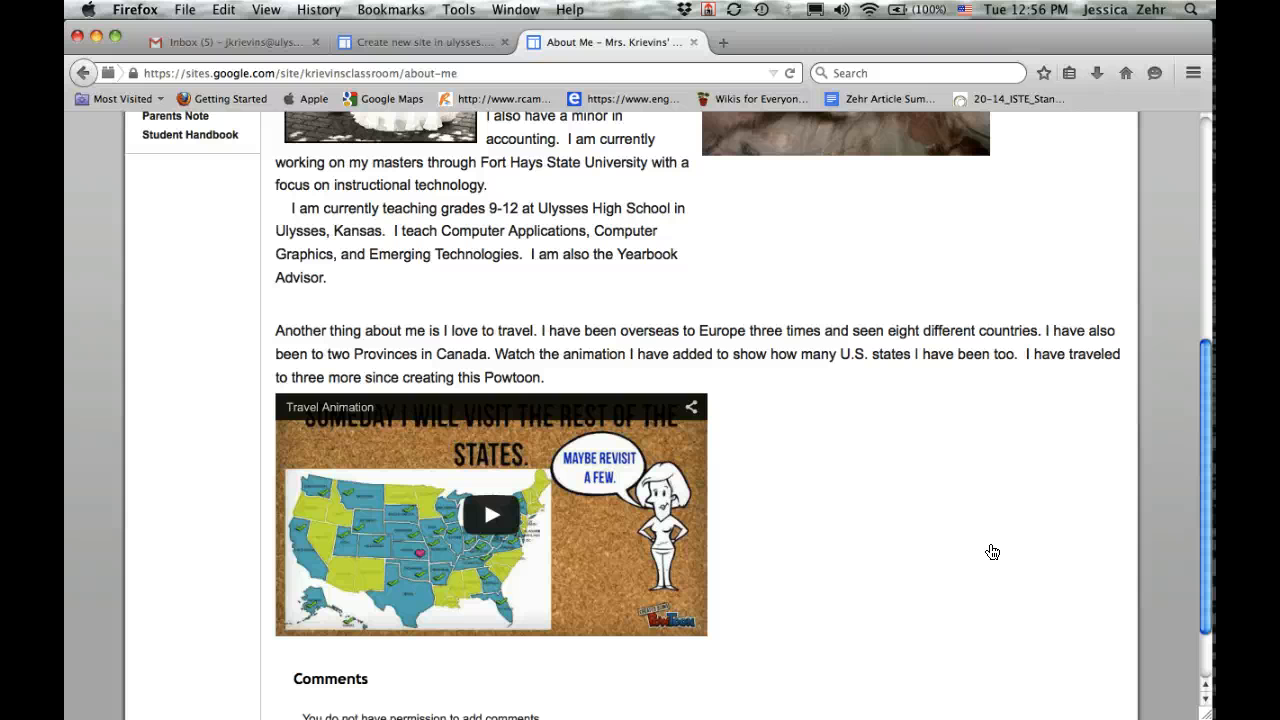
click(948, 441)
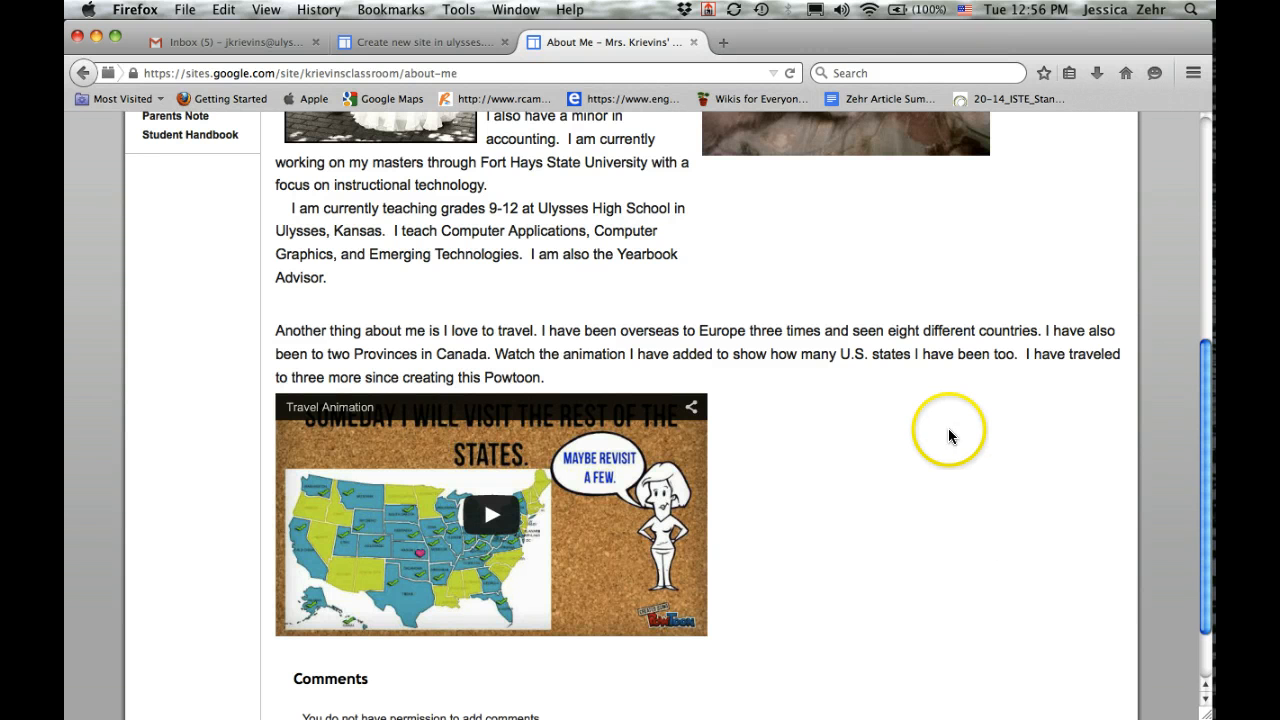
scroll(948, 441, up, 5)
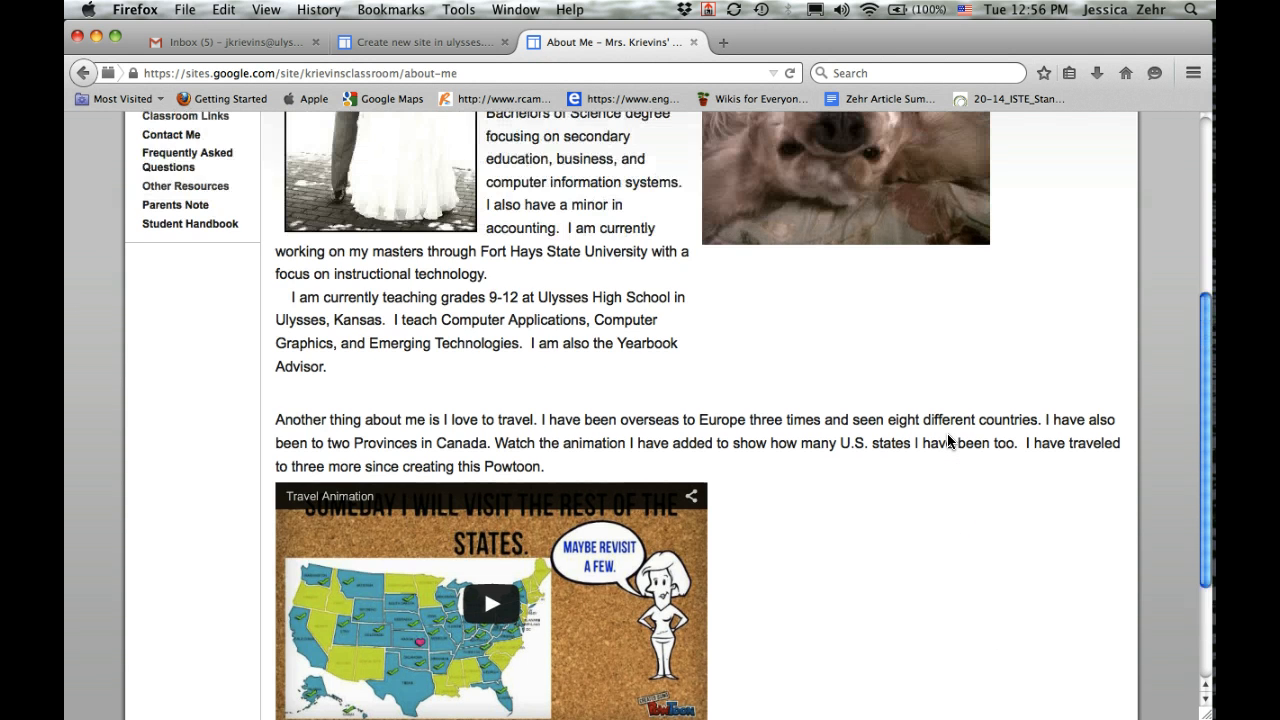
click(396, 315)
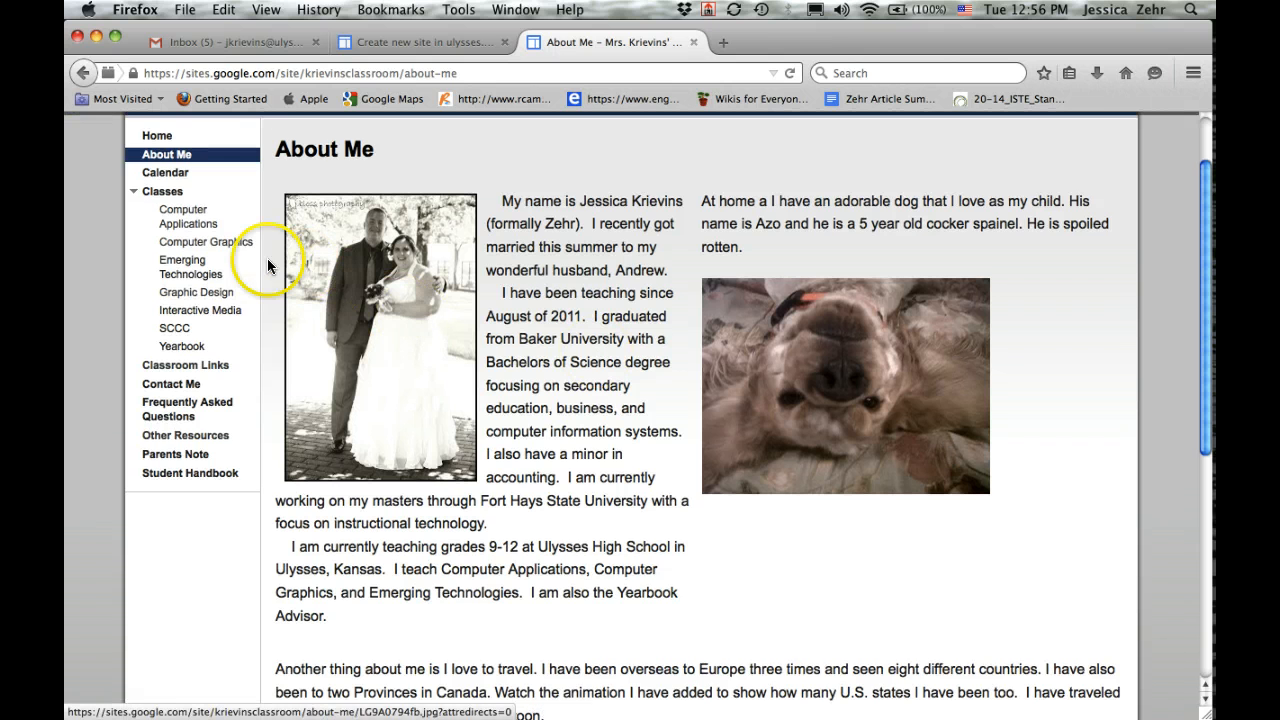
Open the example site's Calendar page and look through the school, sports and district calendars
click(166, 173)
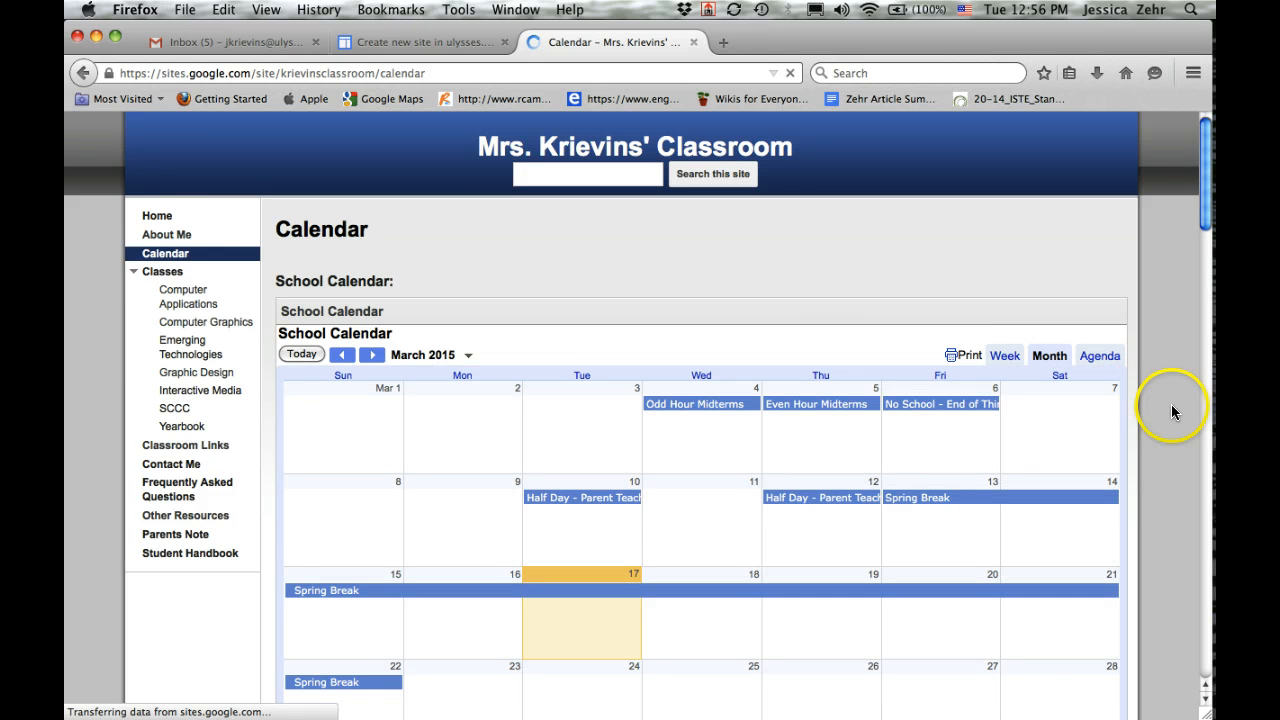
scroll(1171, 404, down, 3)
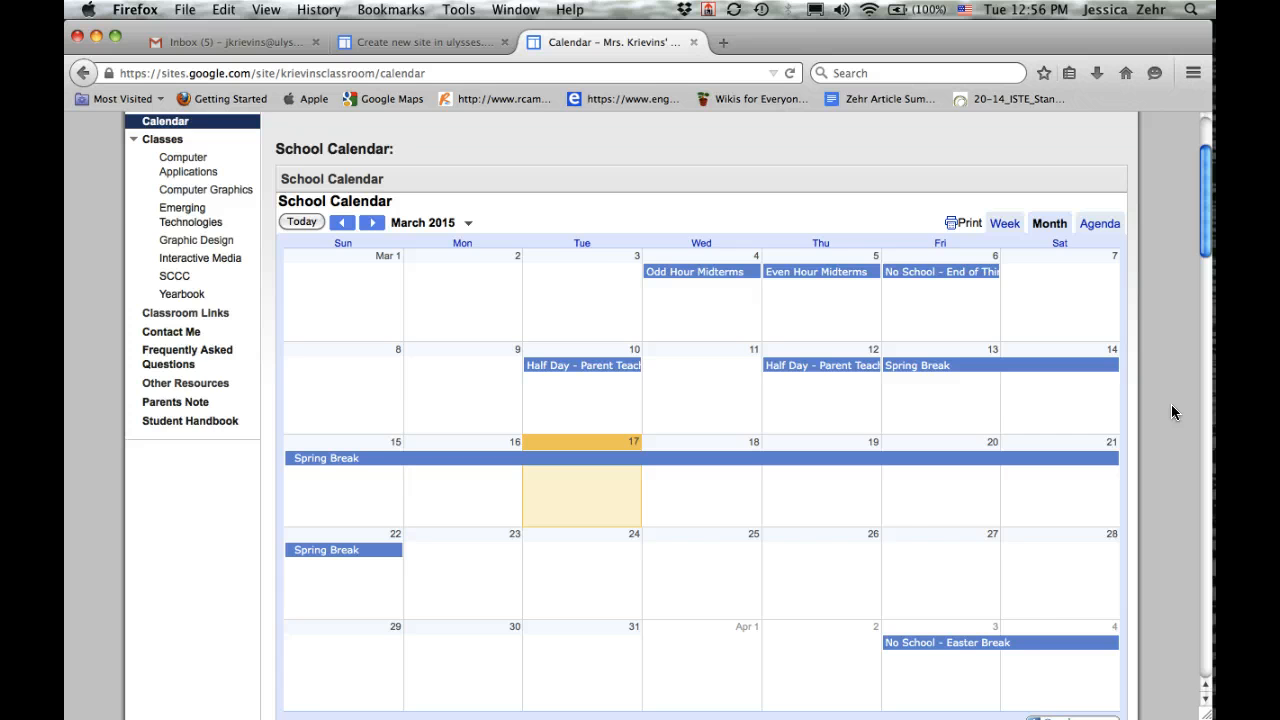
scroll(1173, 411, down, 4)
scroll(1172, 405, down, 10)
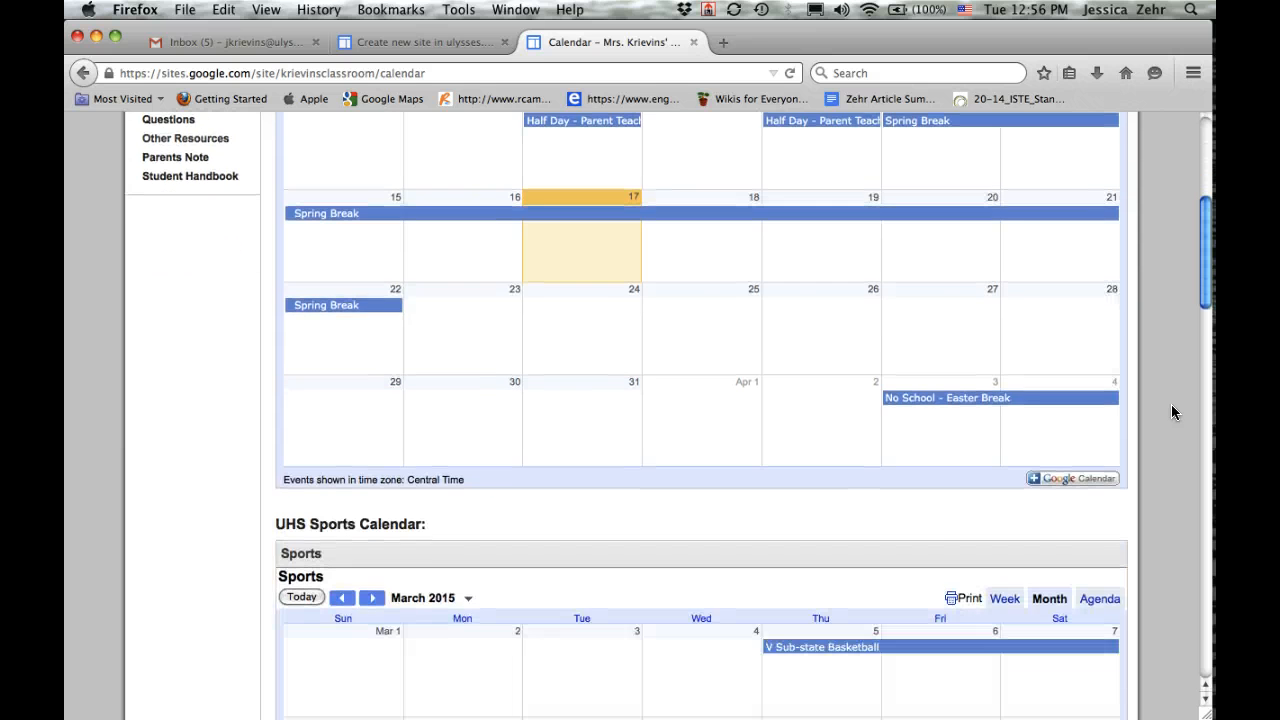
scroll(1173, 413, down, 7)
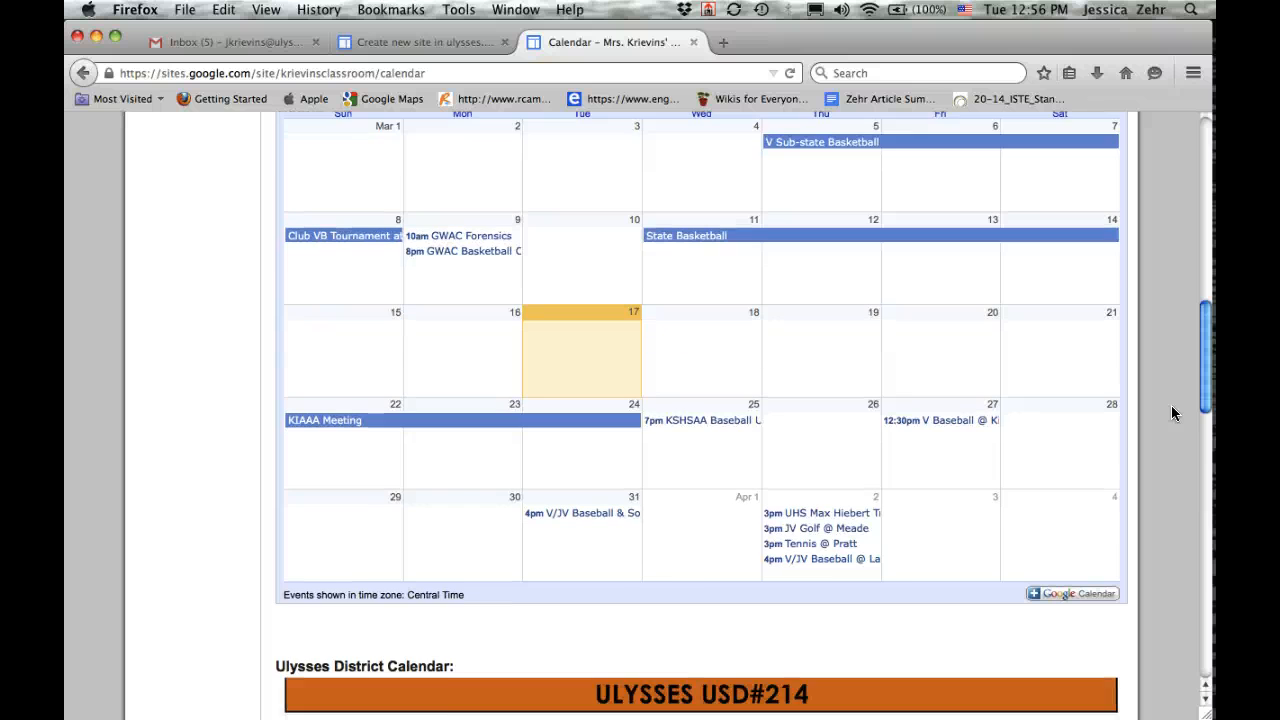
scroll(1173, 412, down, 11)
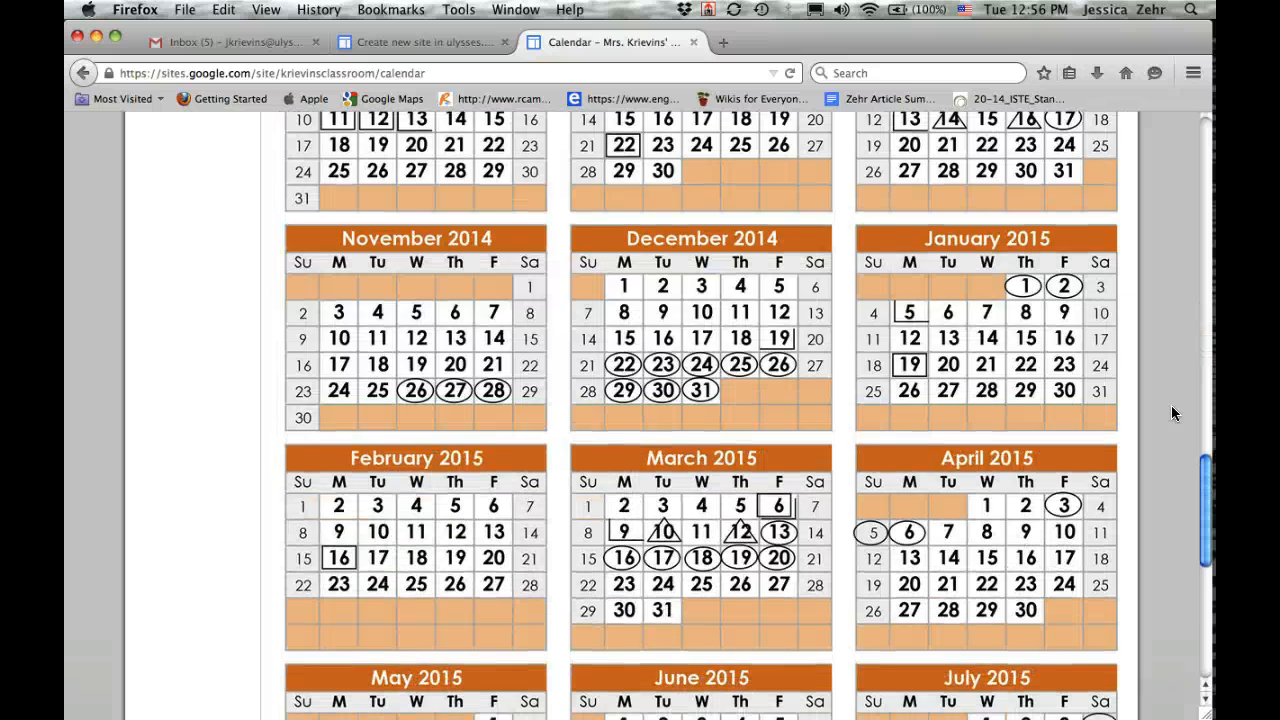
scroll(1173, 413, down, 5)
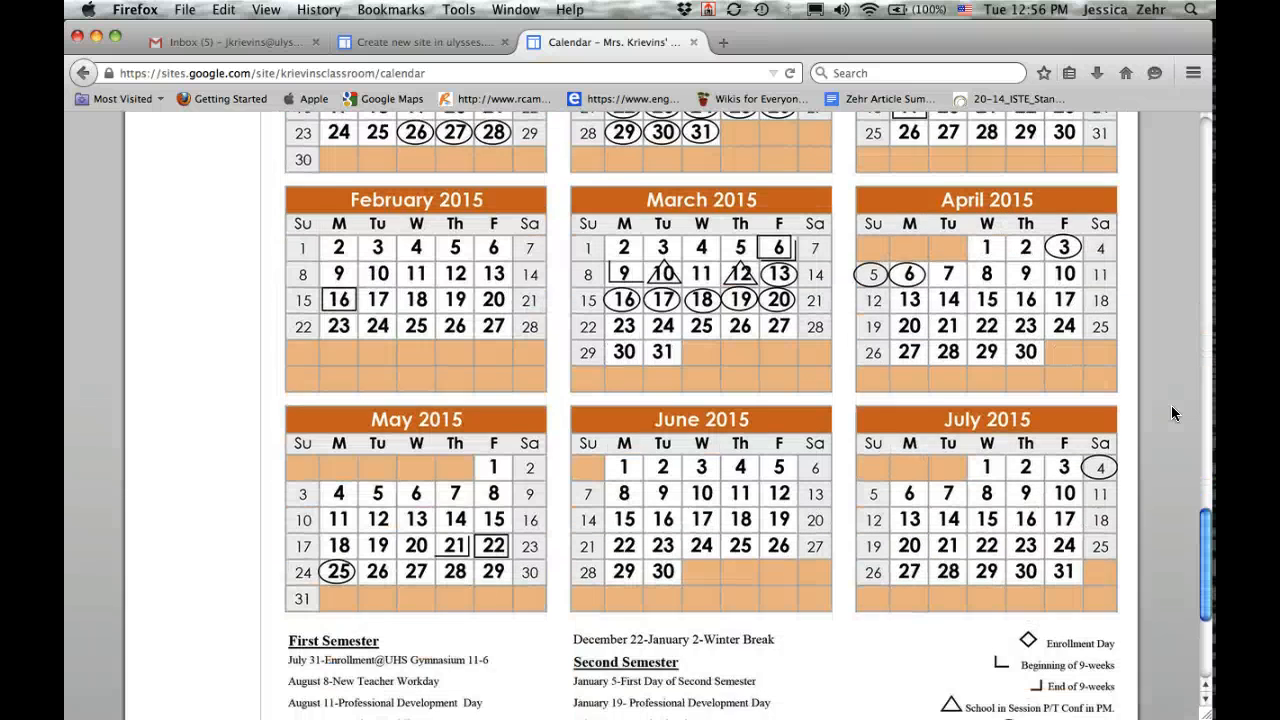
scroll(1173, 413, up, 14)
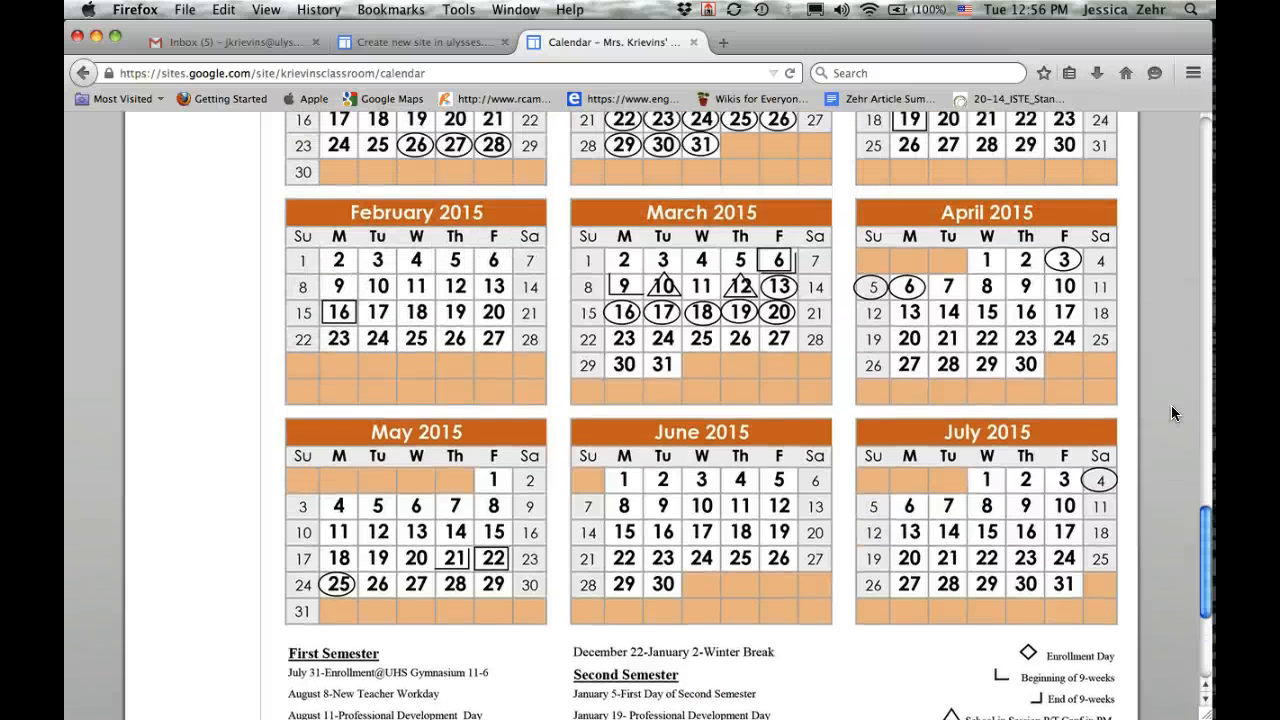
scroll(1173, 413, up, 20)
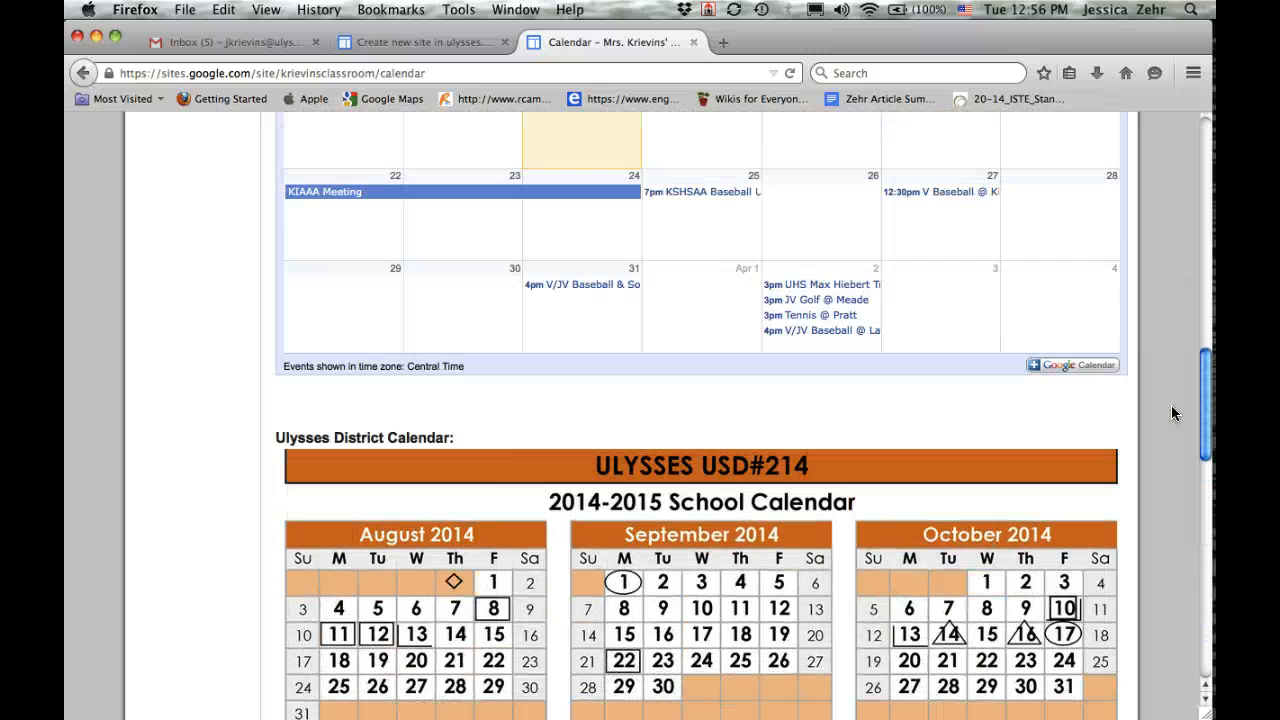
scroll(1173, 413, up, 2)
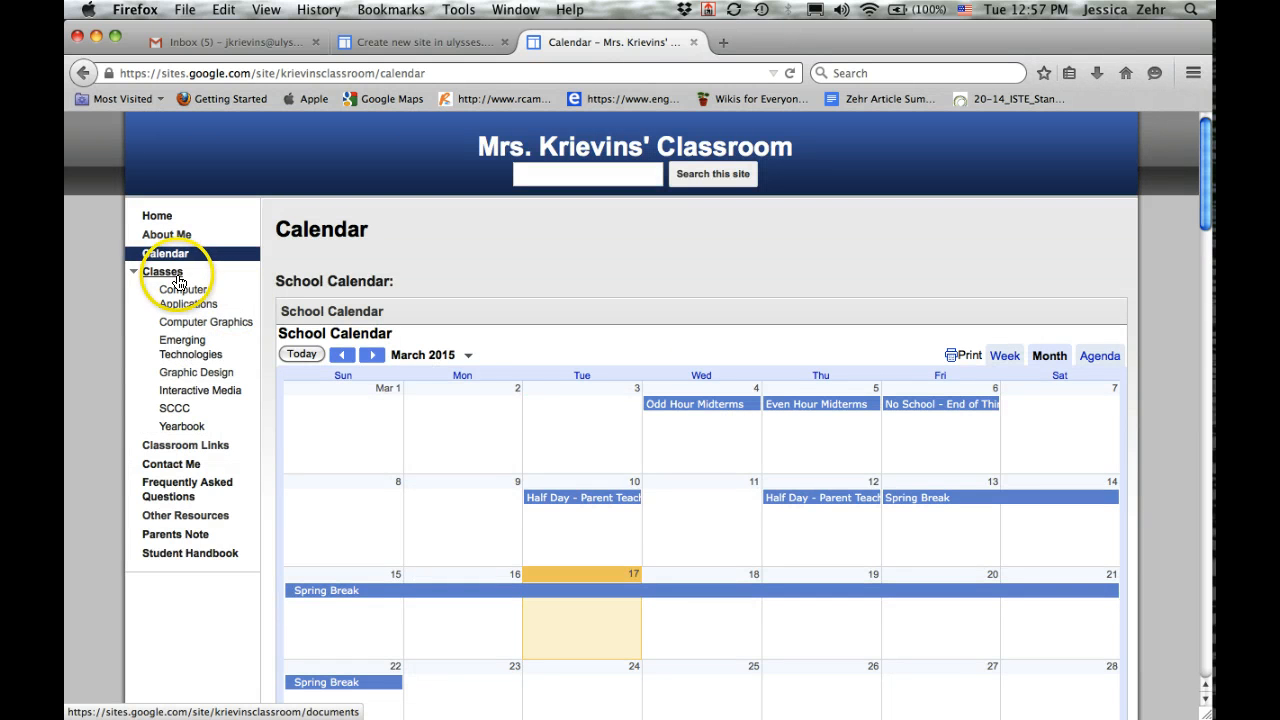
Look through the SCCC class page from the Remind messages and syllabus to the file list, checking on the Room215 site creation in between
click(182, 411)
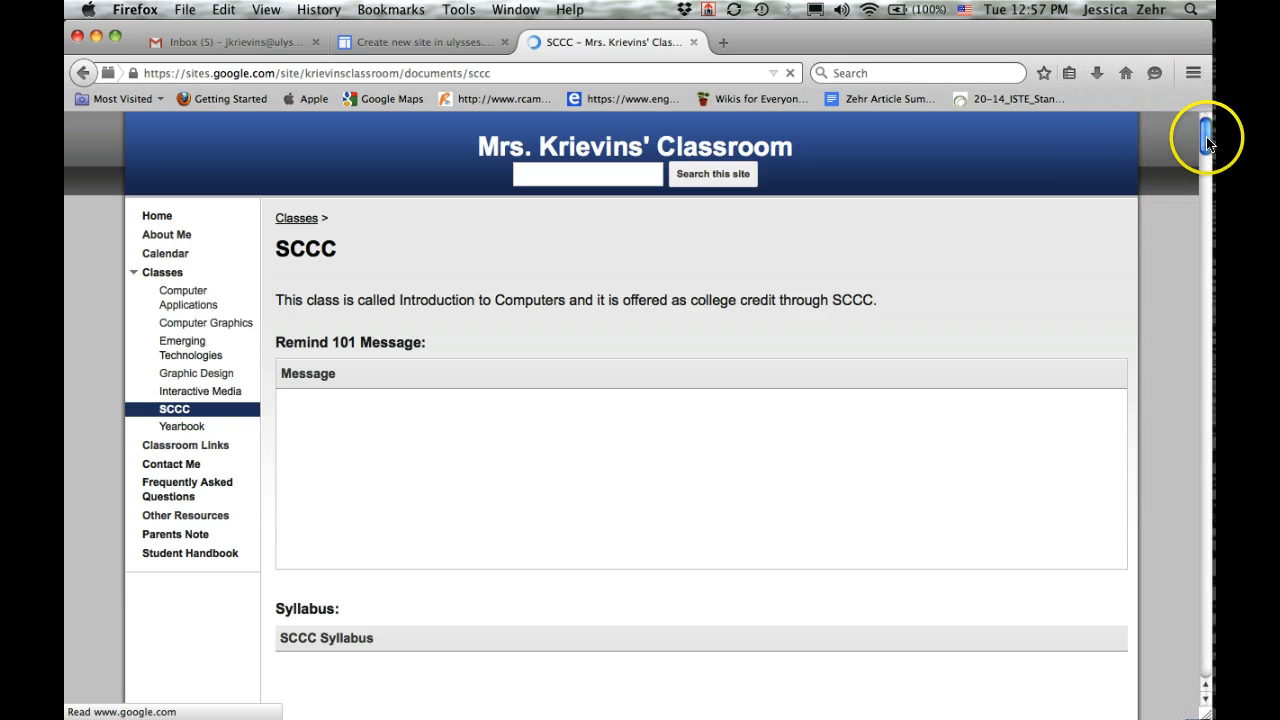
click(410, 44)
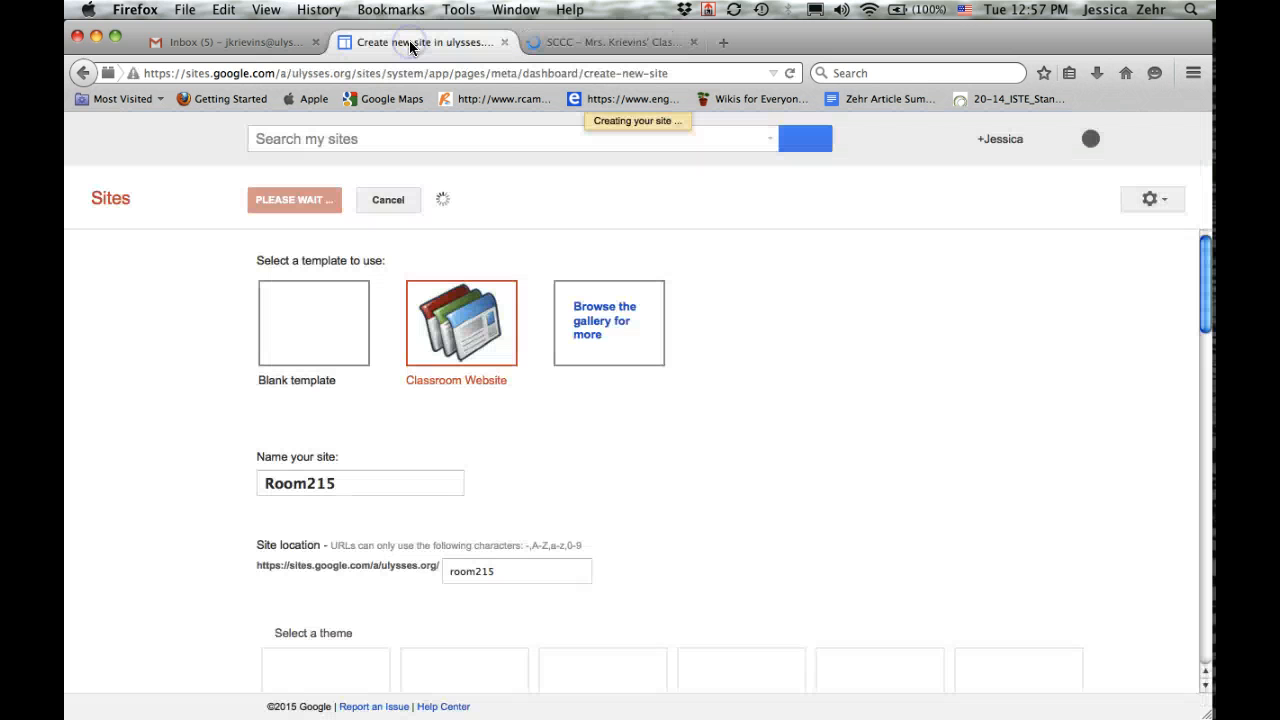
click(606, 44)
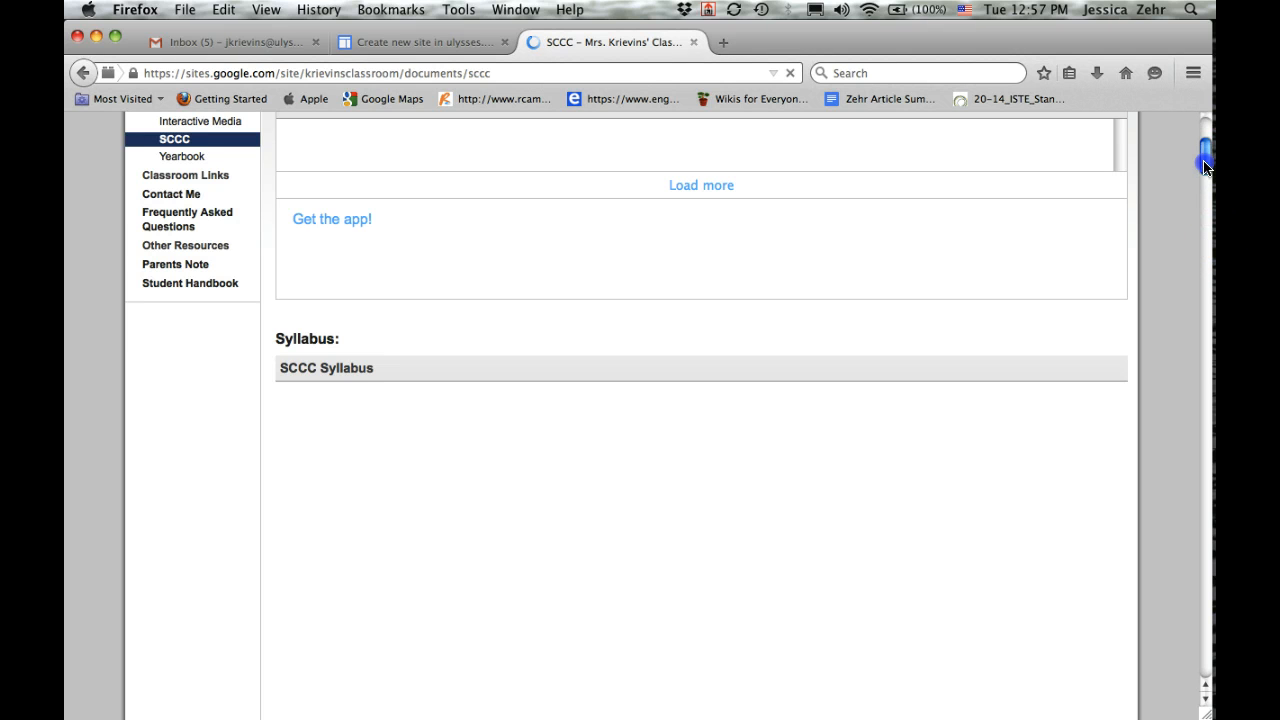
mouse_move(1205, 165)
mouse_down()
mouse_move(1205, 188)
mouse_move(1201, 155)
mouse_up()
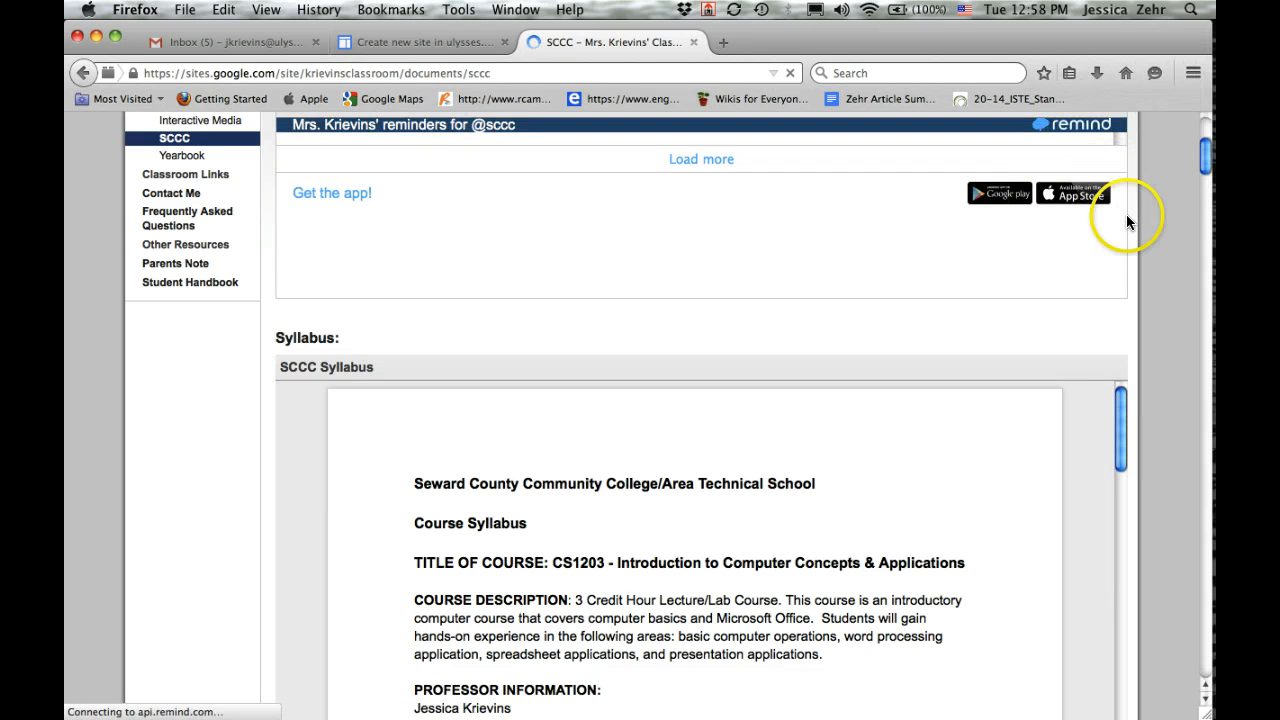
drag(1204, 164, 1182, 270)
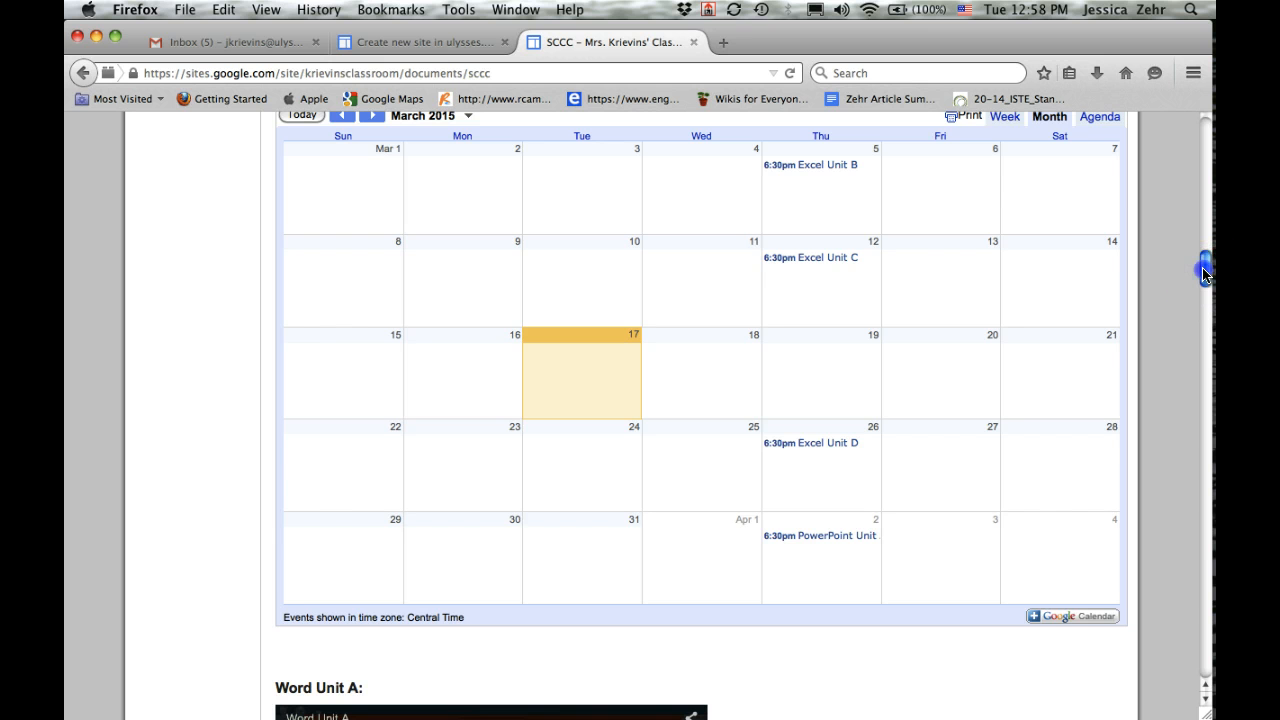
drag(1204, 272, 1177, 594)
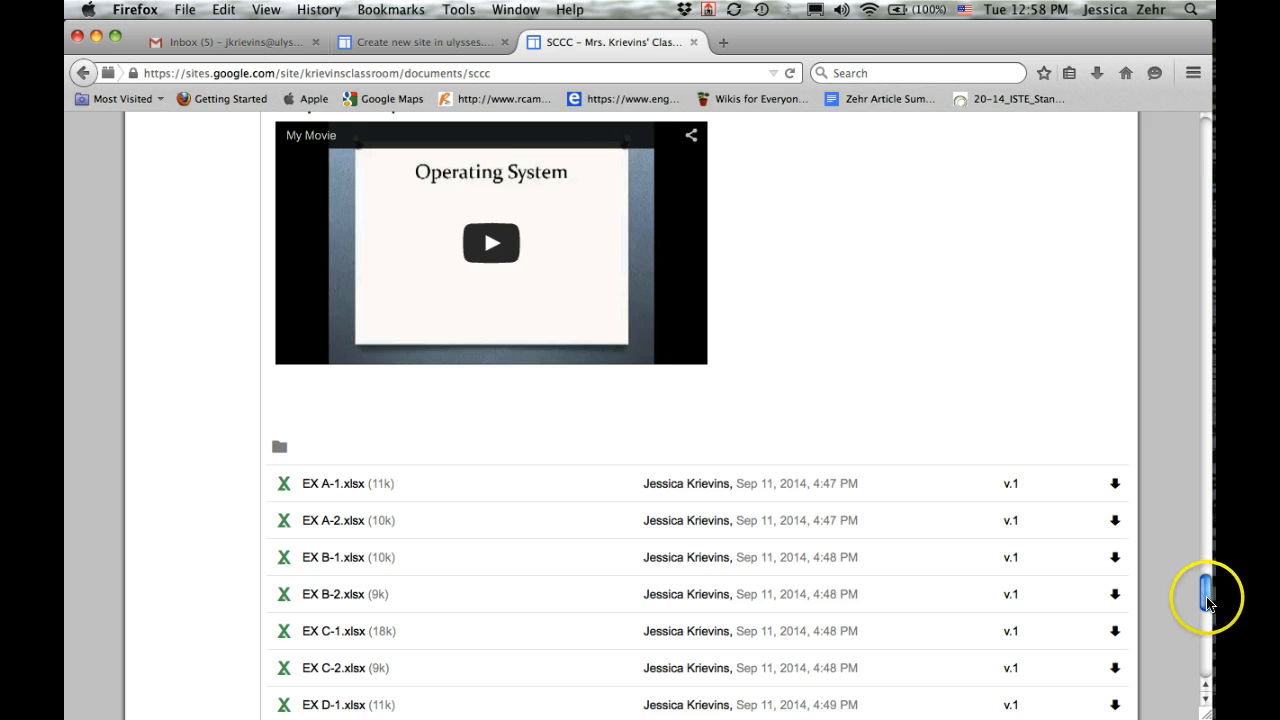
drag(1206, 598, 1210, 557)
drag(1216, 516, 1216, 141)
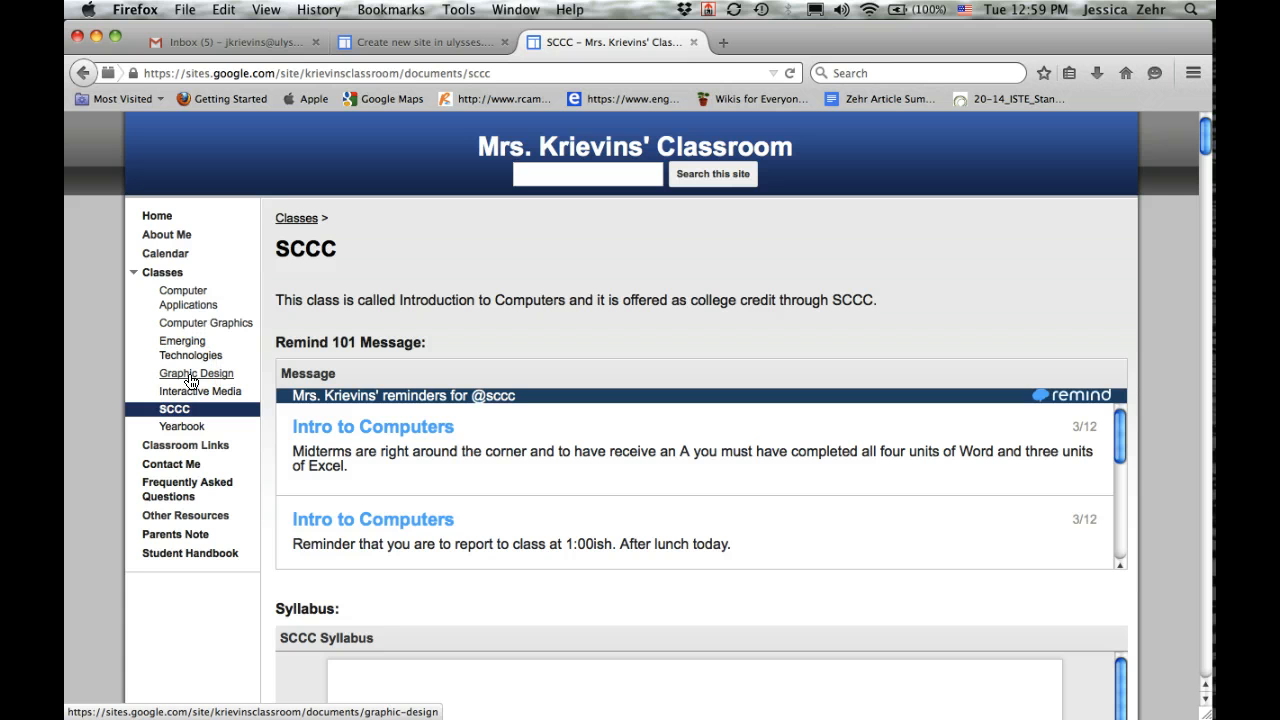
Look through the Graphic Design class page down to its subpages and open Scrapbook Examples
click(200, 380)
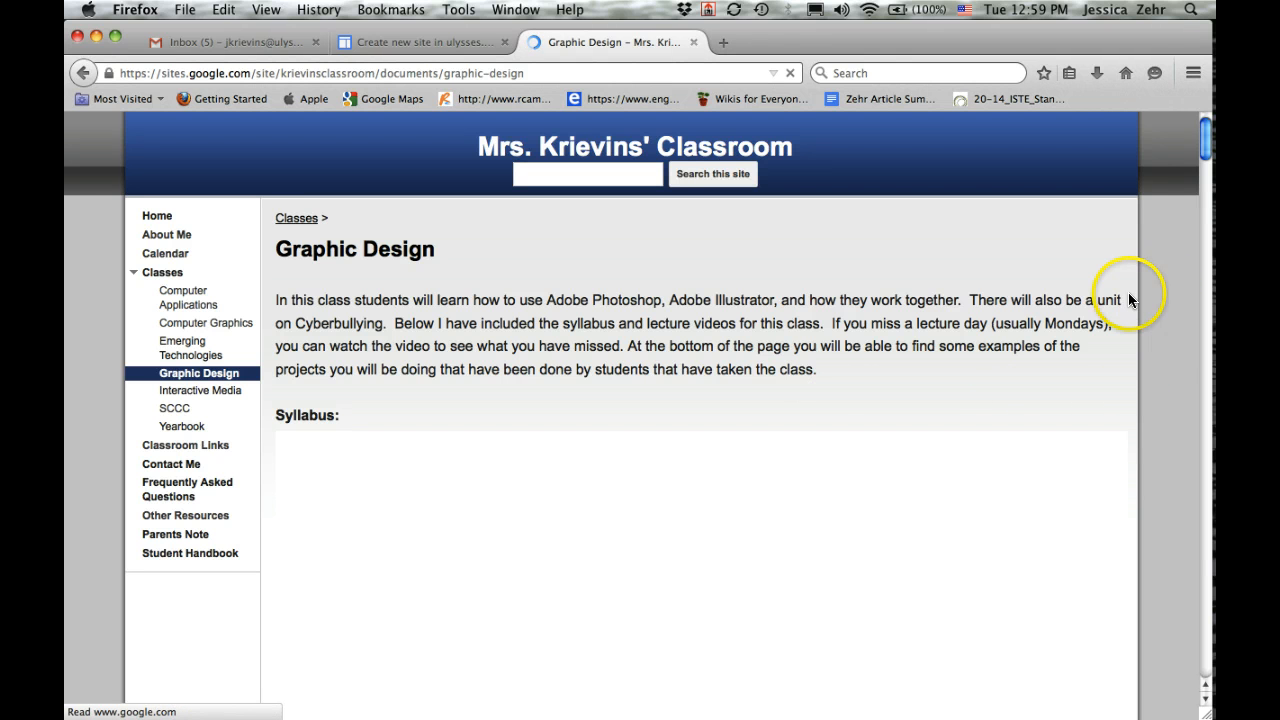
mouse_move(1212, 138)
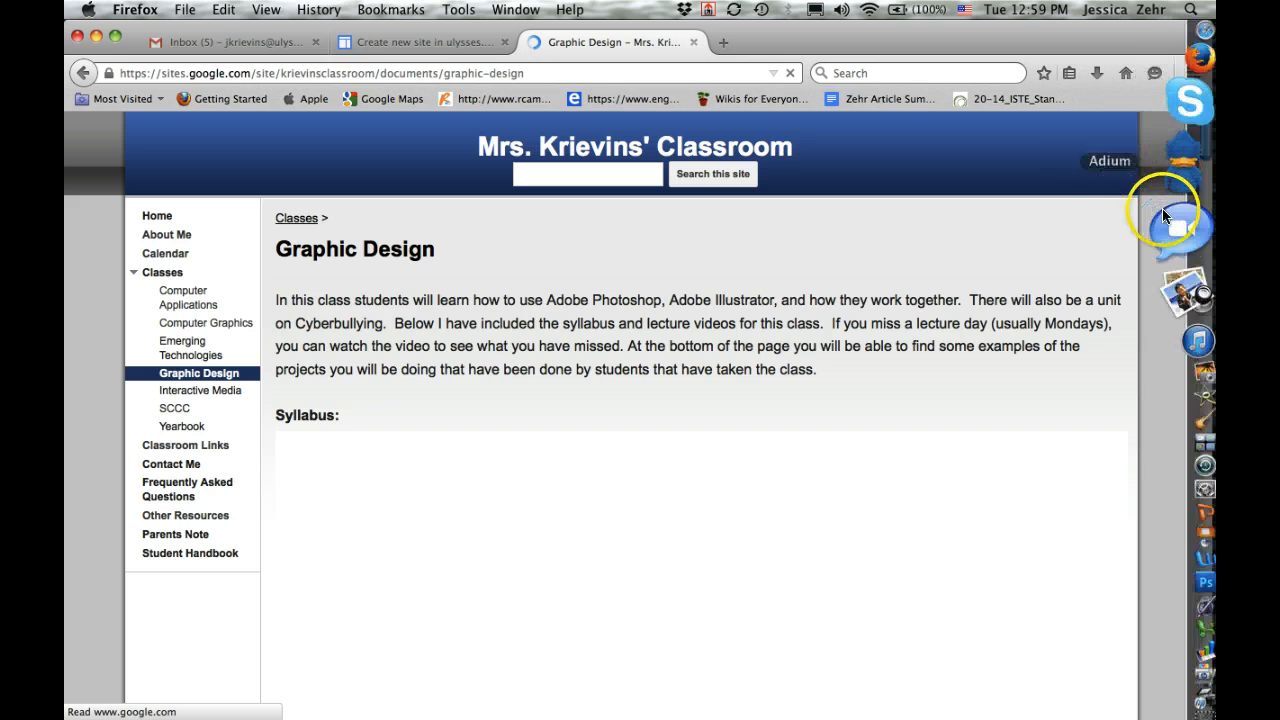
drag(1204, 150, 1200, 657)
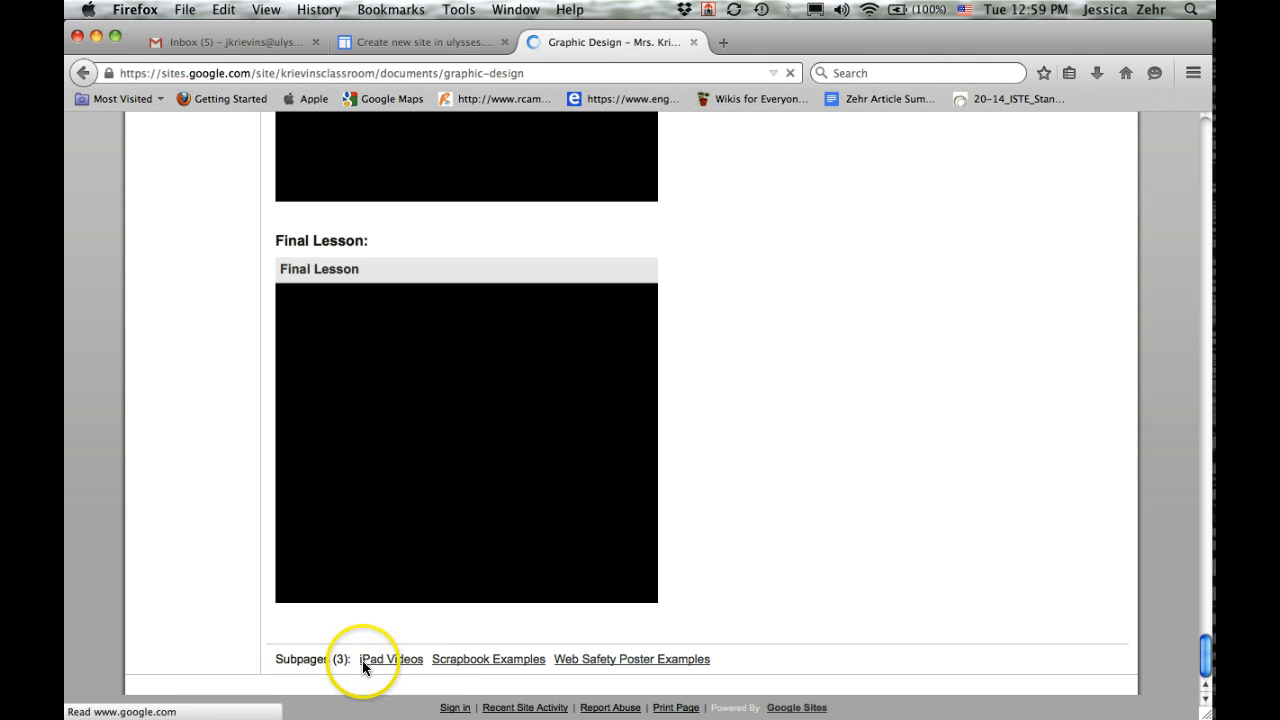
click(509, 666)
click(516, 661)
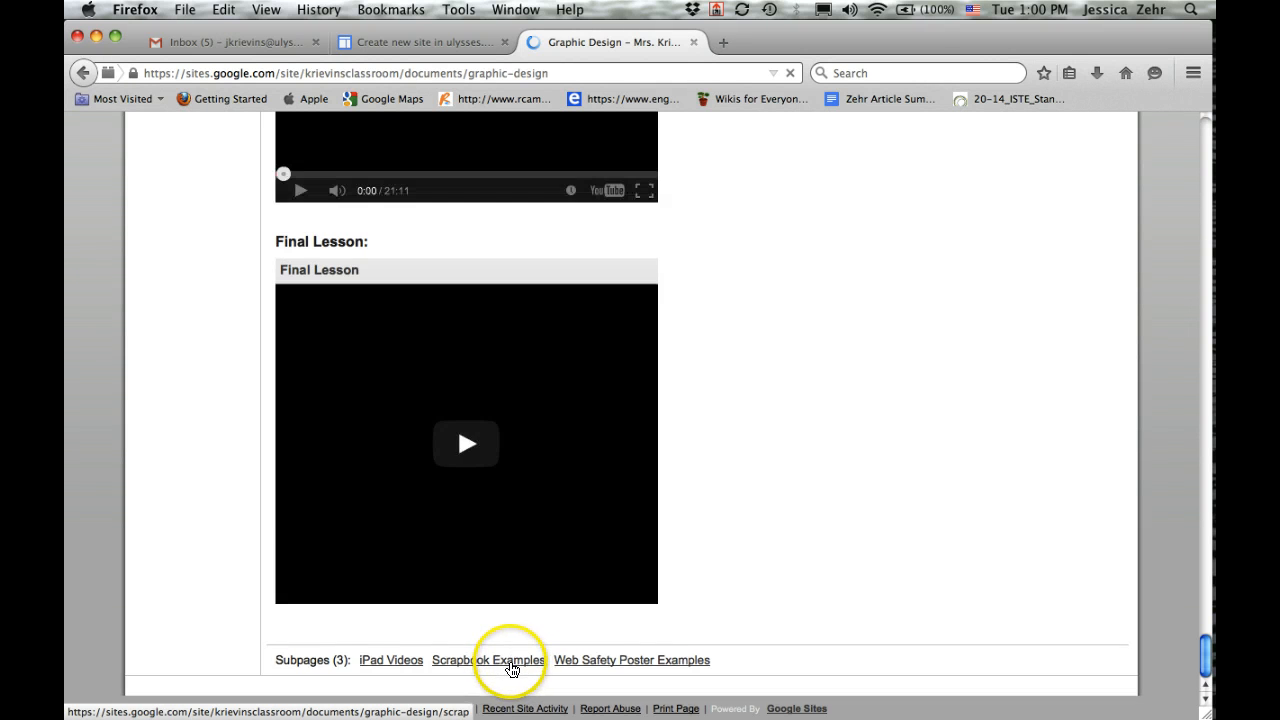
click(511, 665)
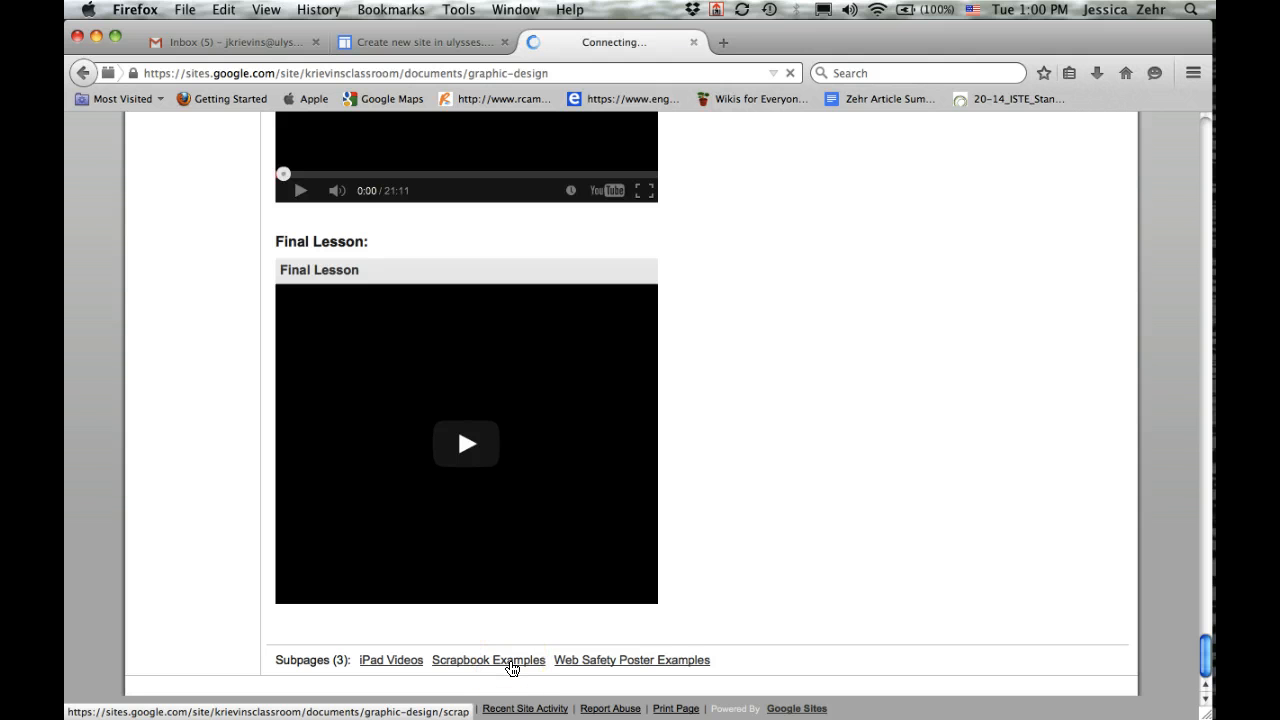
click(510, 665)
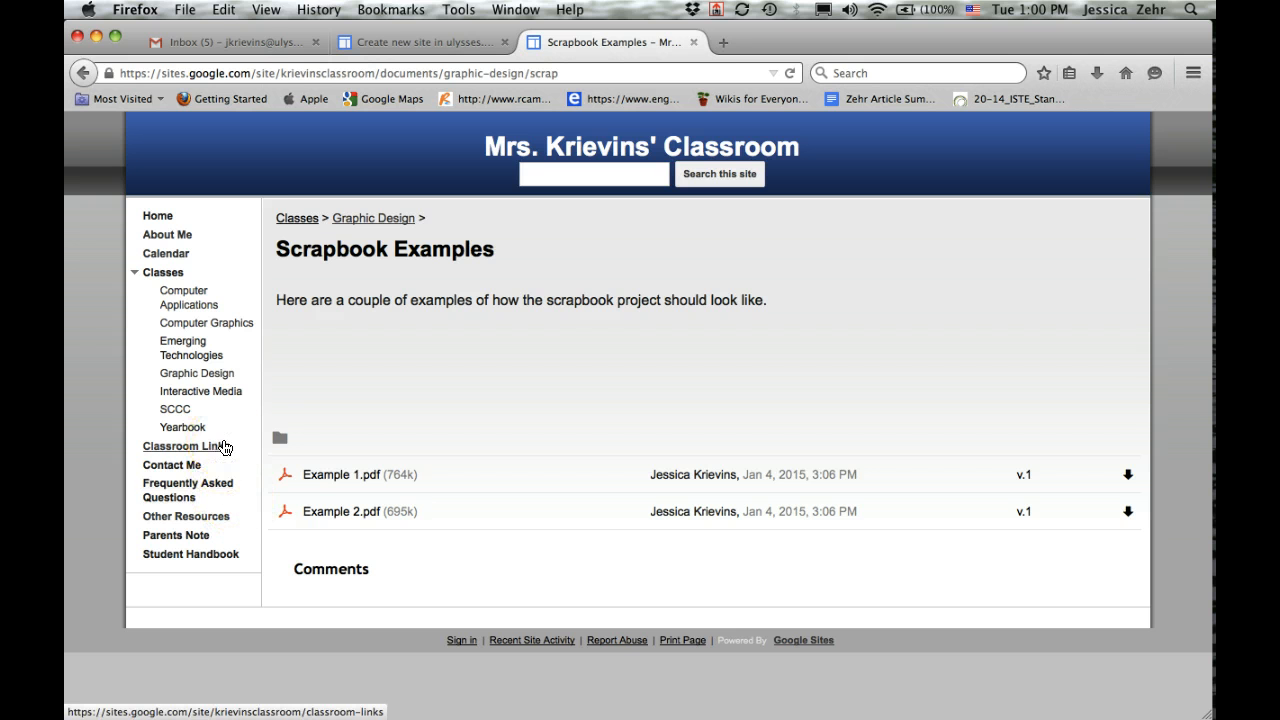
Open the Frequently Asked Questions page and read through its questions and answers
click(175, 493)
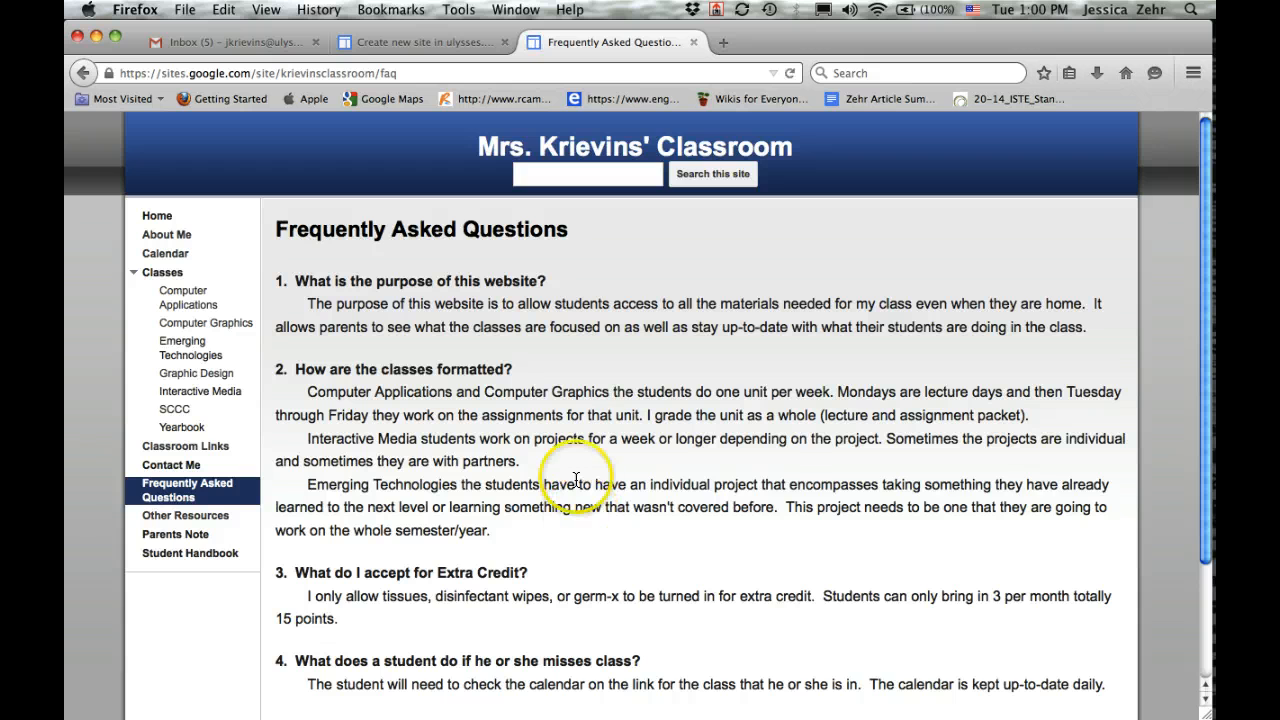
scroll(590, 465, down, 3)
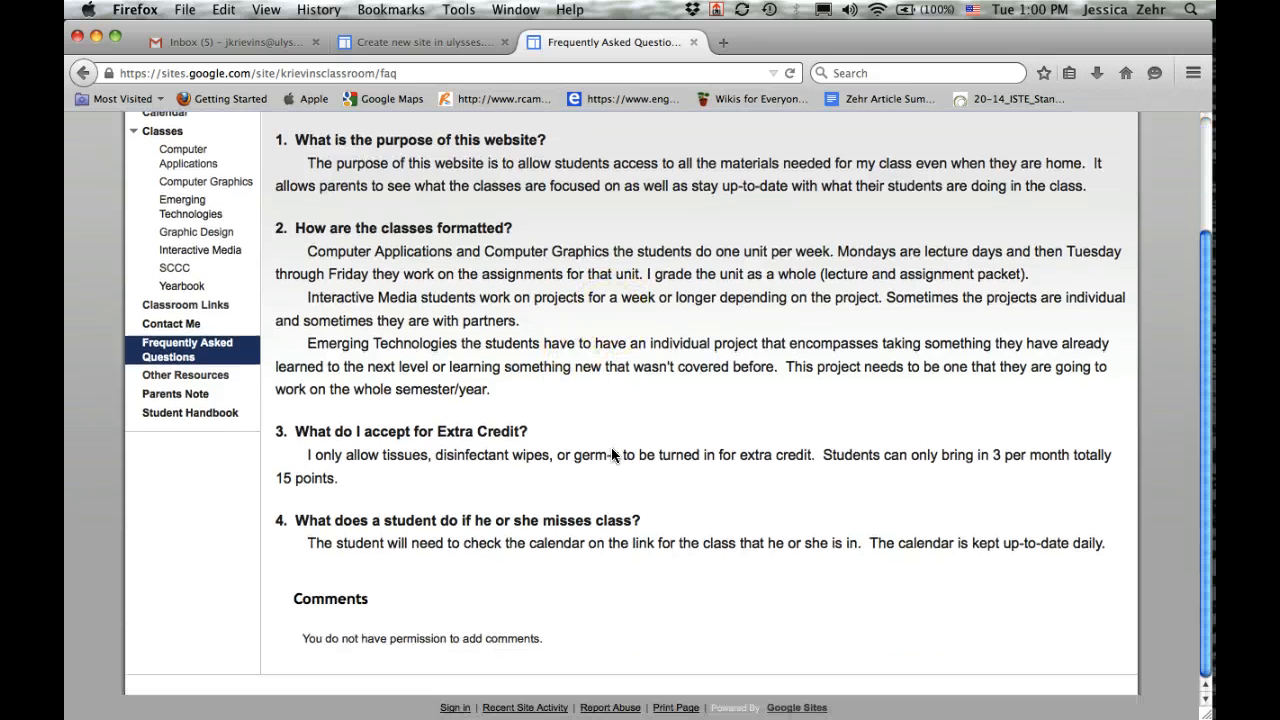
Open the example site's Other Resources, Parents Note and Student Handbook pages in turn and look at their content
scroll(612, 452, up, 2)
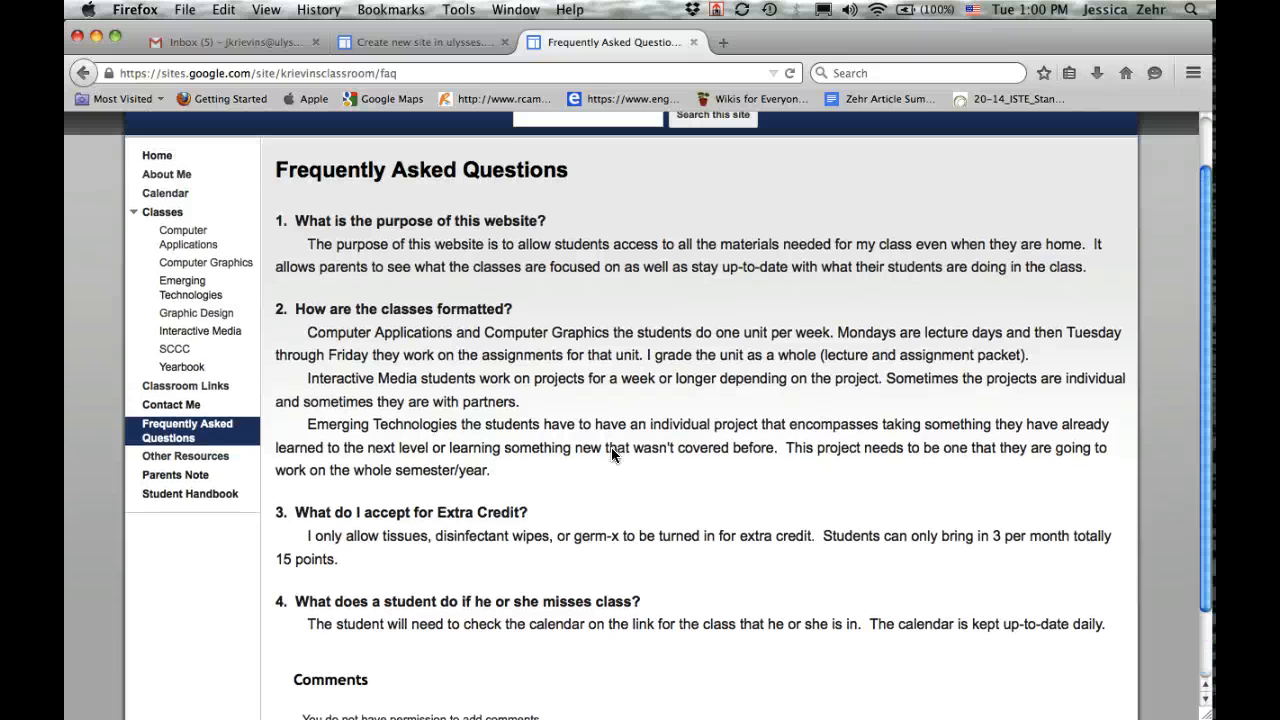
scroll(611, 447, up, 2)
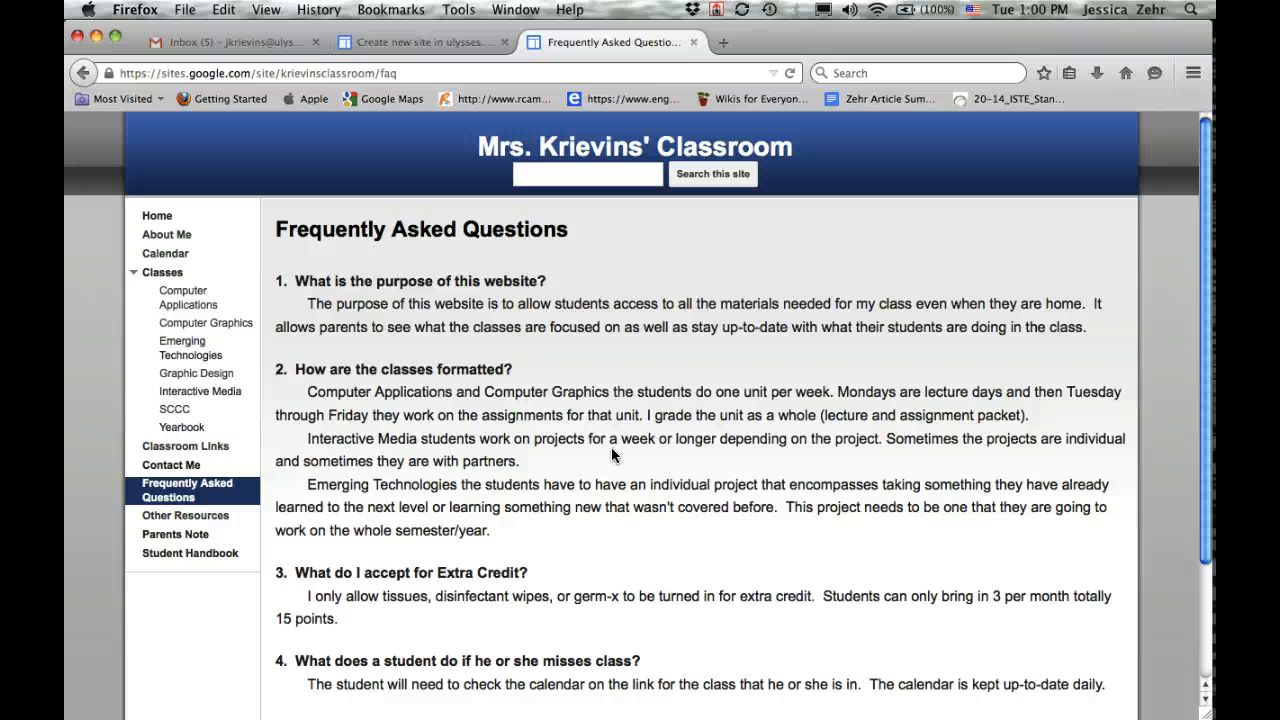
click(212, 516)
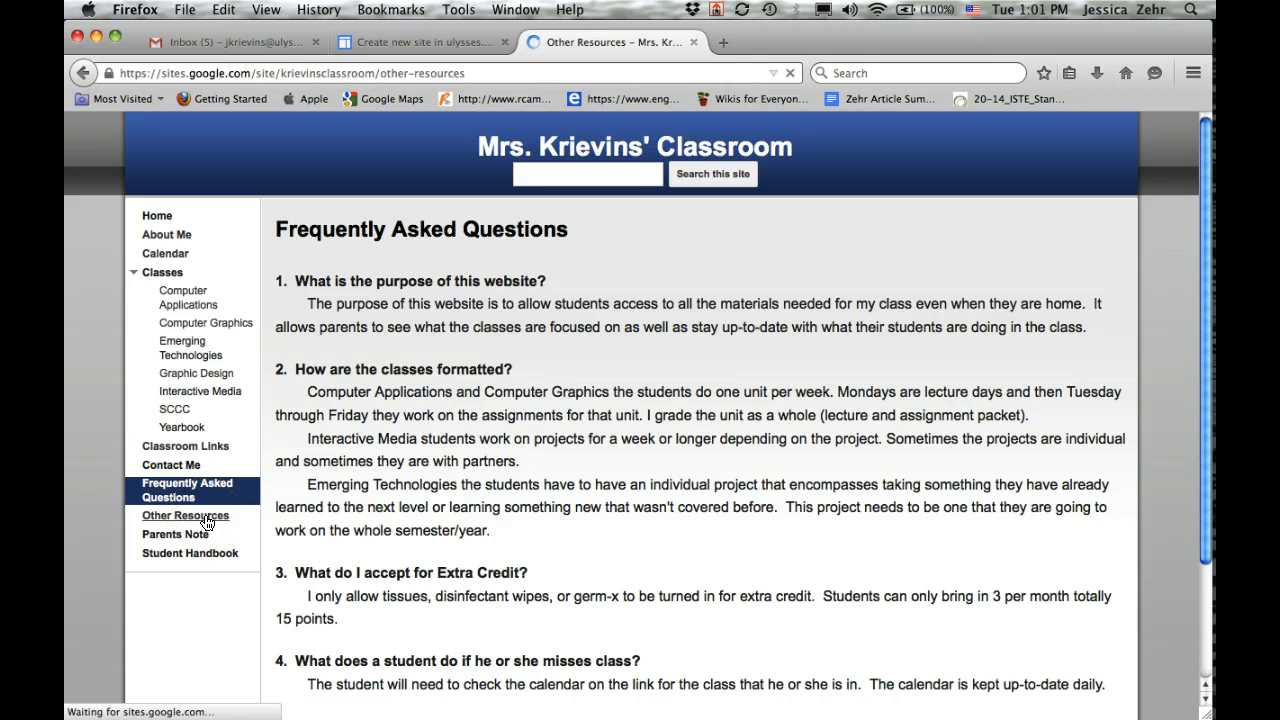
click(196, 540)
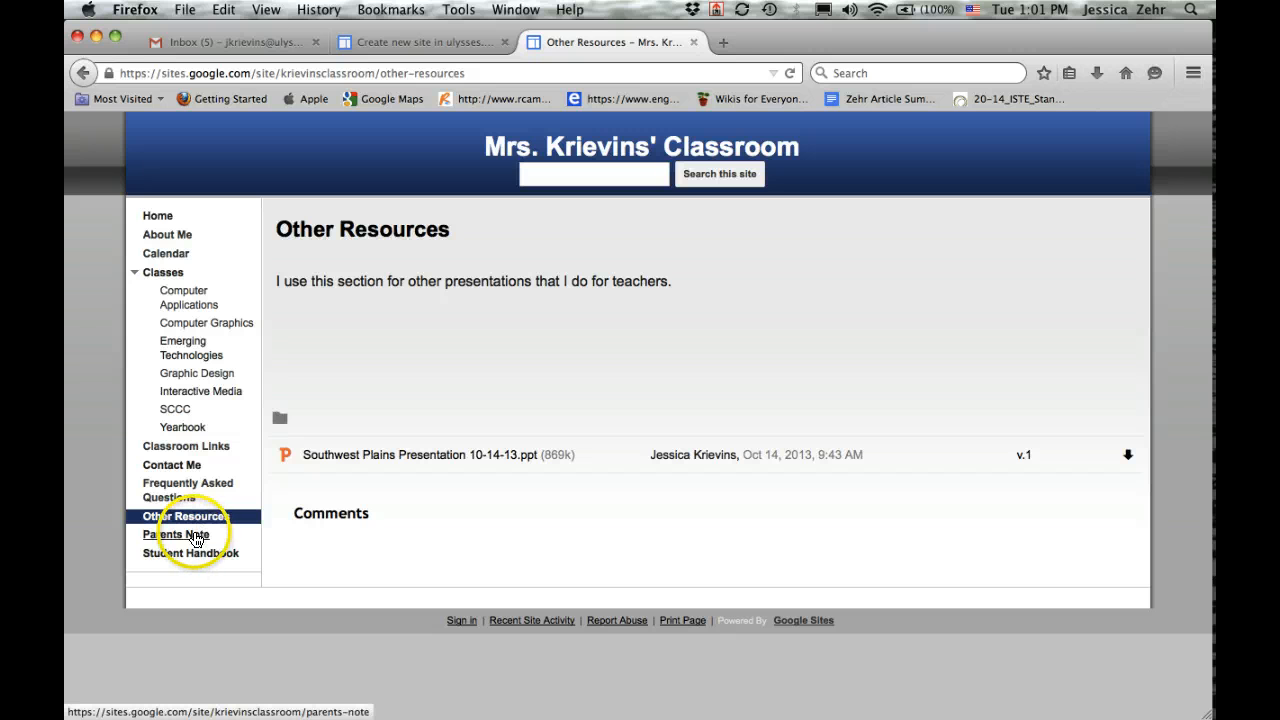
click(196, 540)
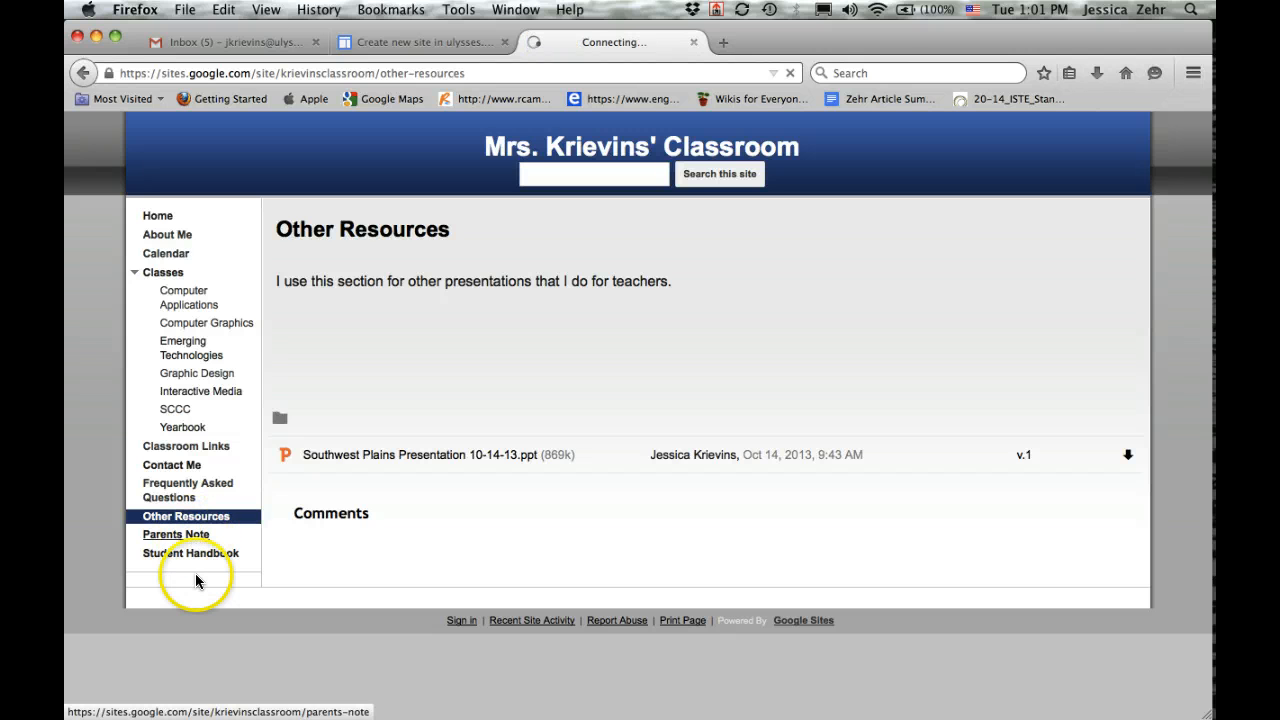
click(197, 559)
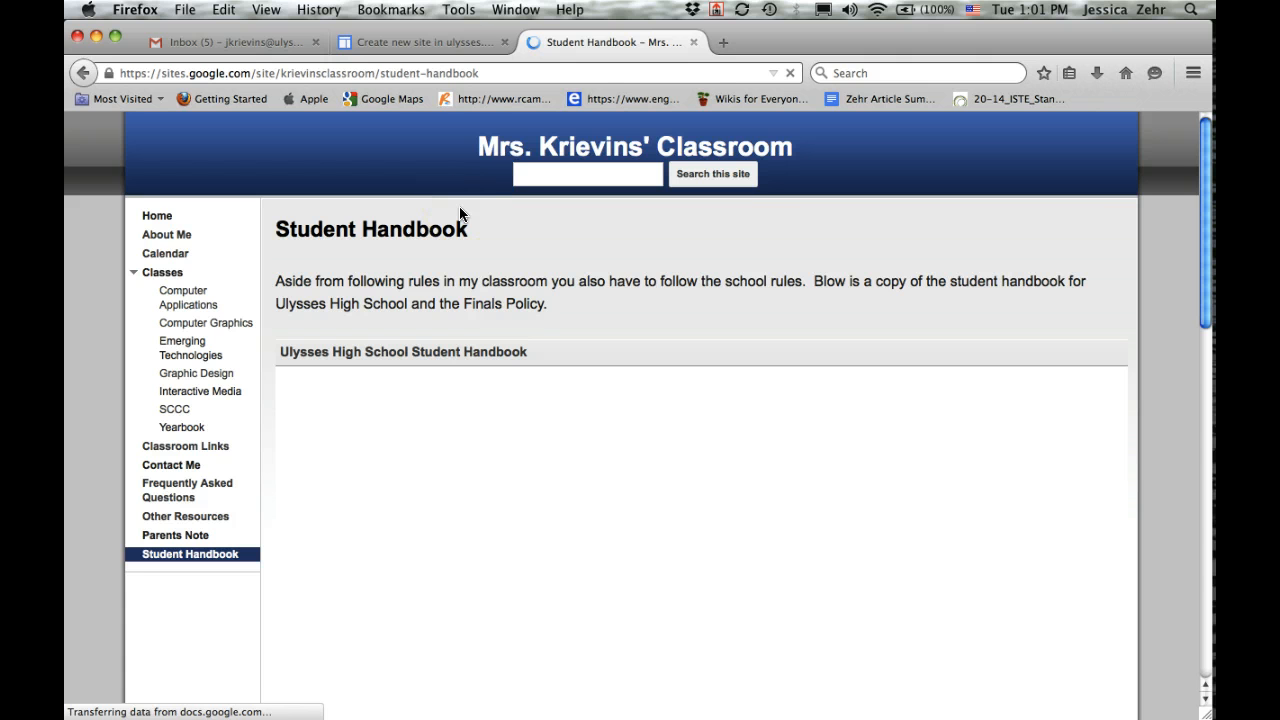
Return to the Room215 site creation, close the example site and recheck the chosen template, name and themes
click(416, 45)
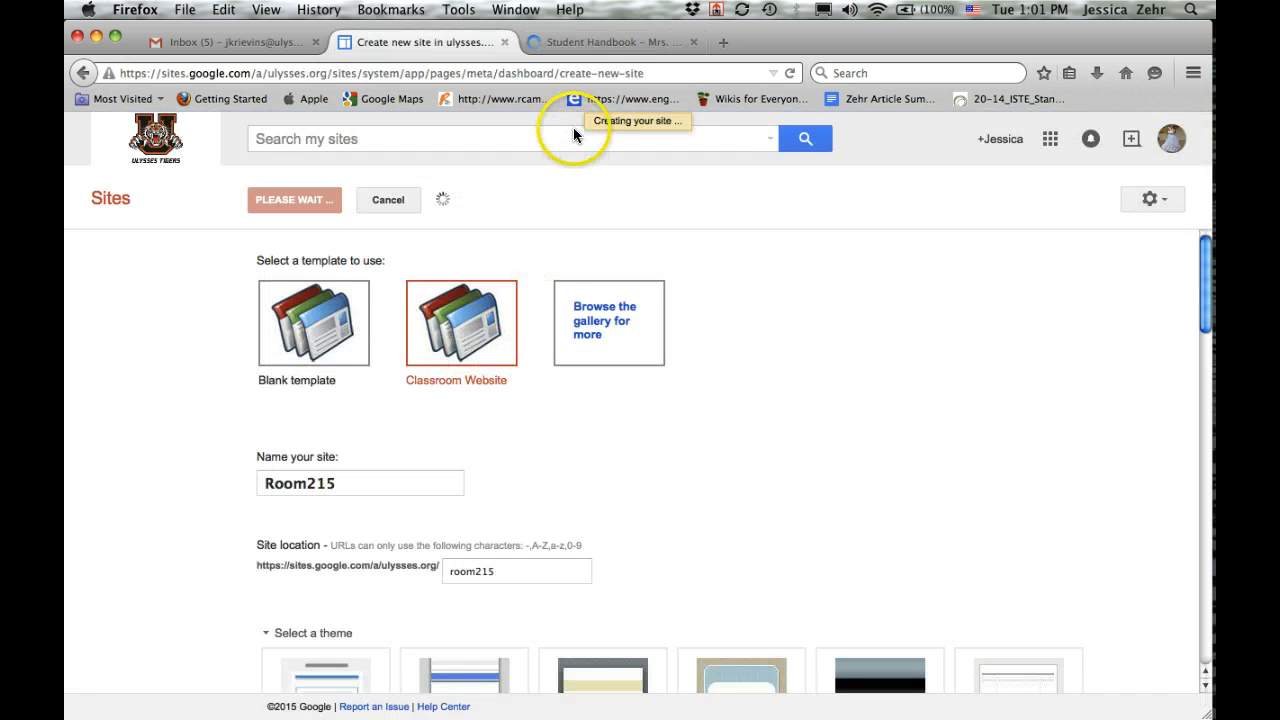
click(693, 43)
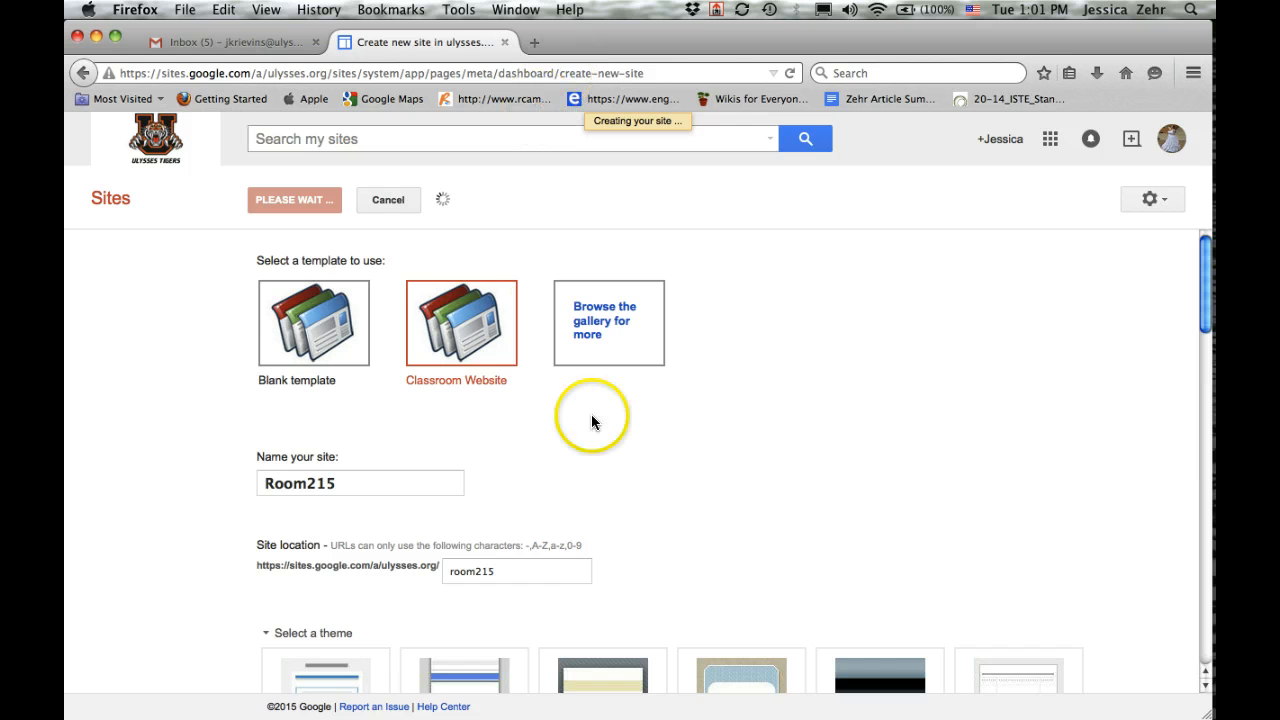
scroll(816, 470, down, 5)
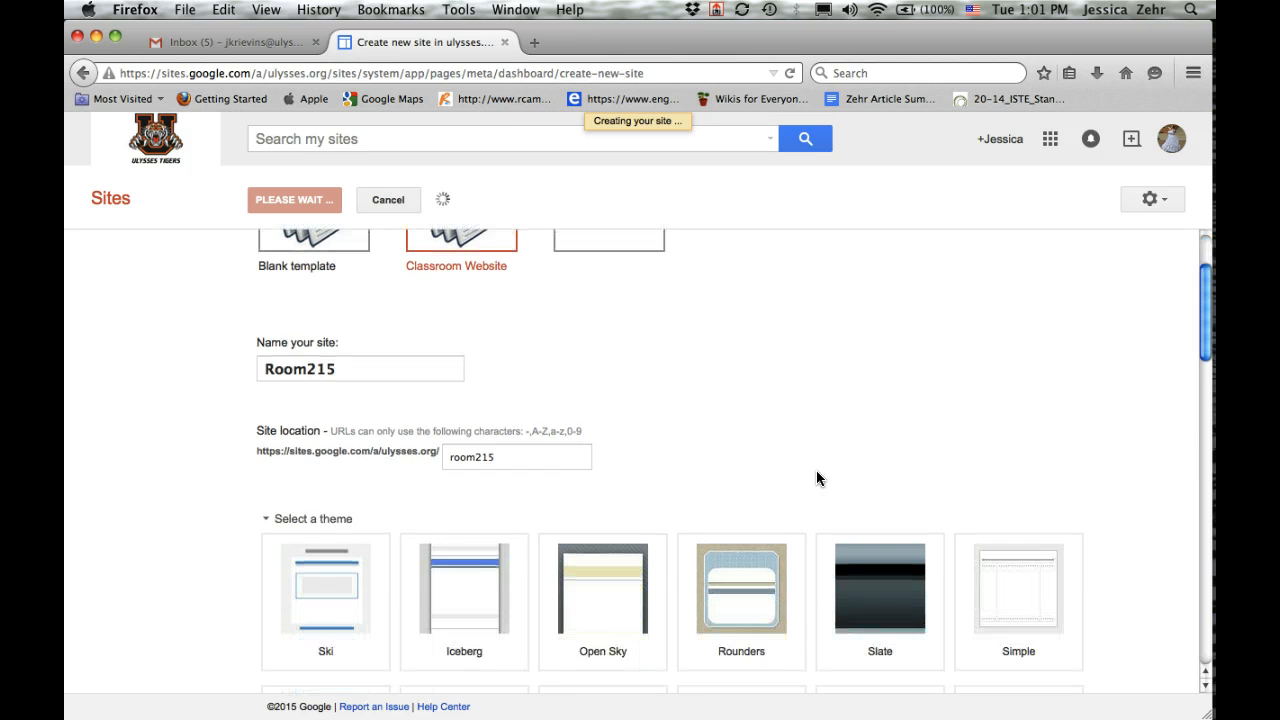
scroll(818, 475, up, 1)
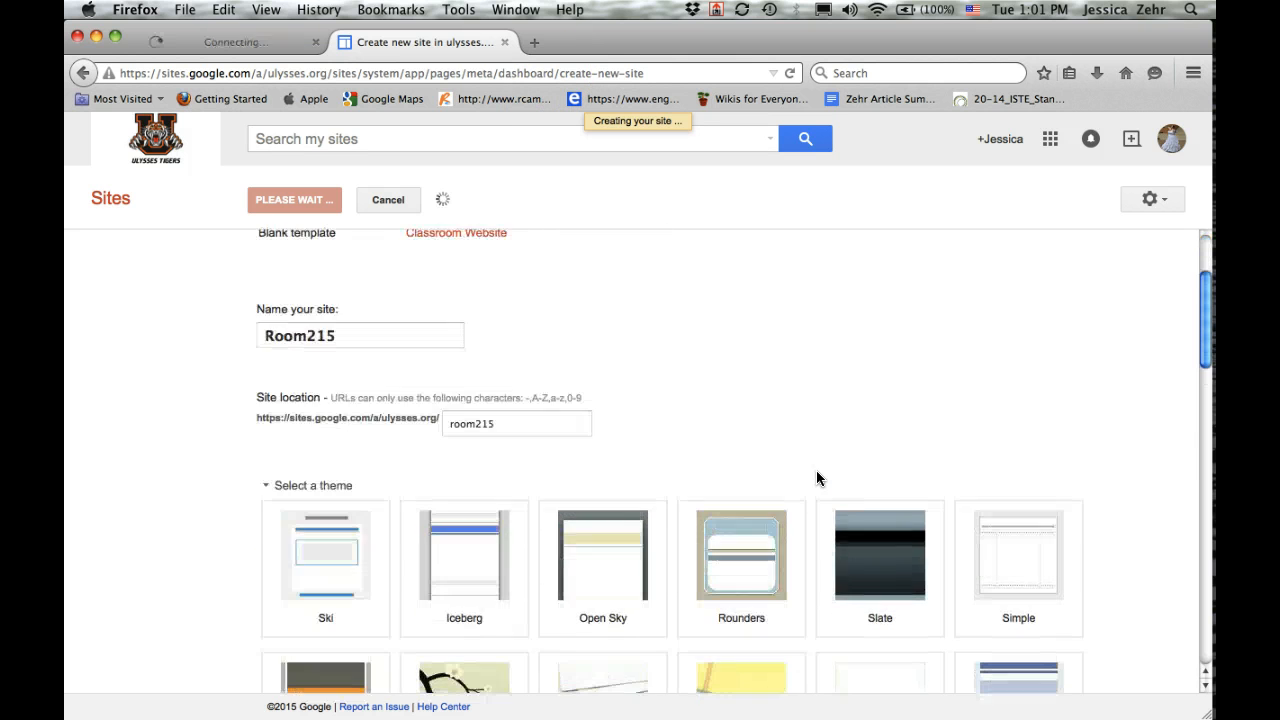
click(751, 431)
scroll(751, 436, up, 3)
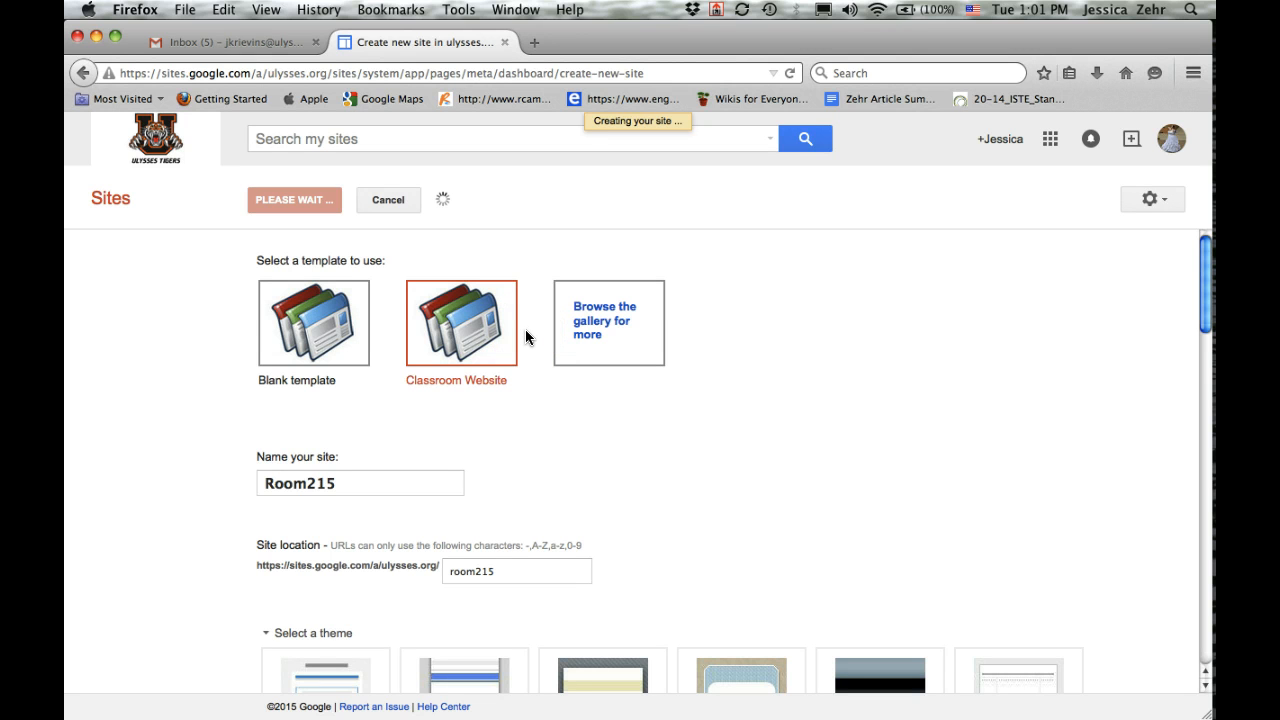
click(477, 317)
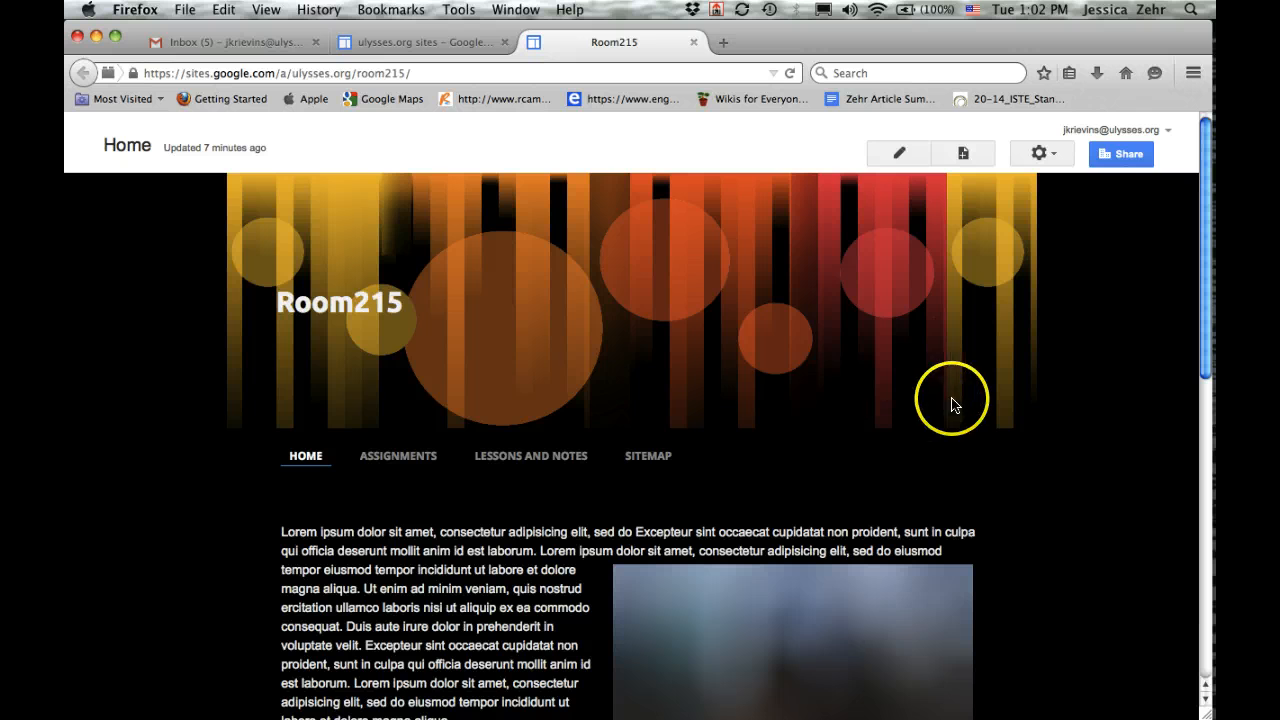
Look over the Room215 Home page, open it for editing and delete the opening placeholder paragraph together with its image
scroll(962, 310, down, 1)
scroll(960, 310, down, 10)
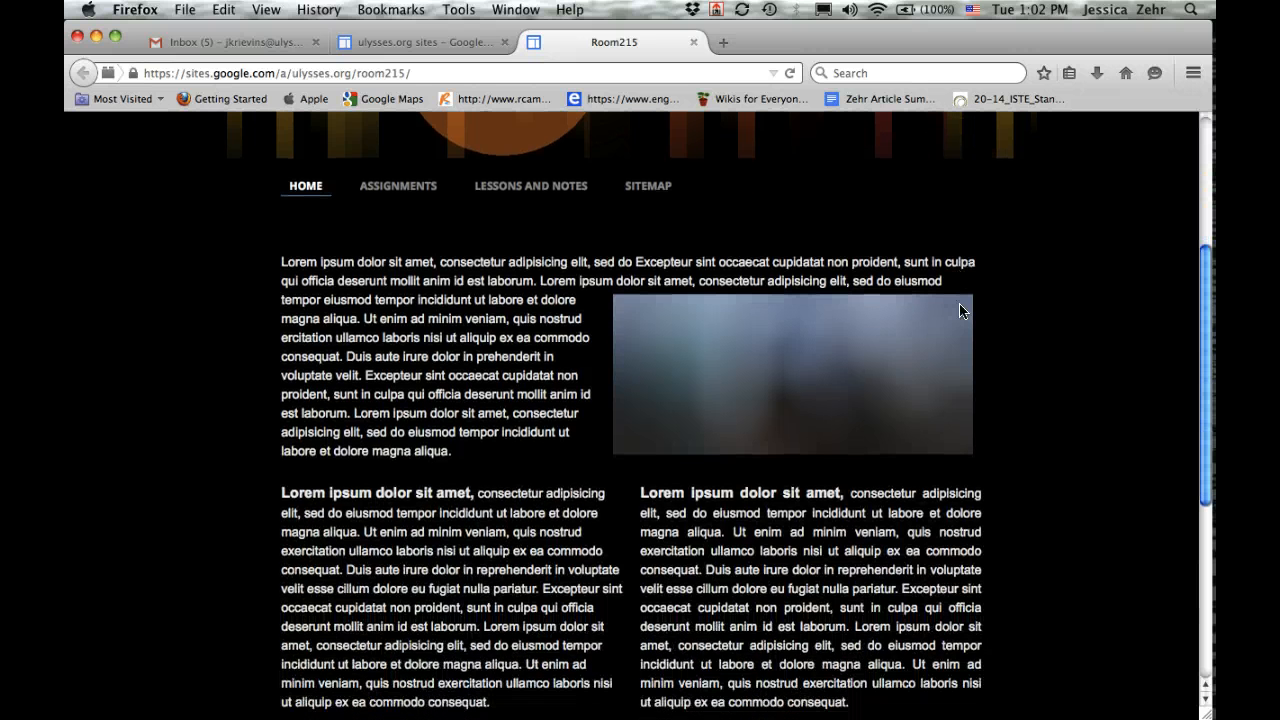
scroll(962, 311, down, 1)
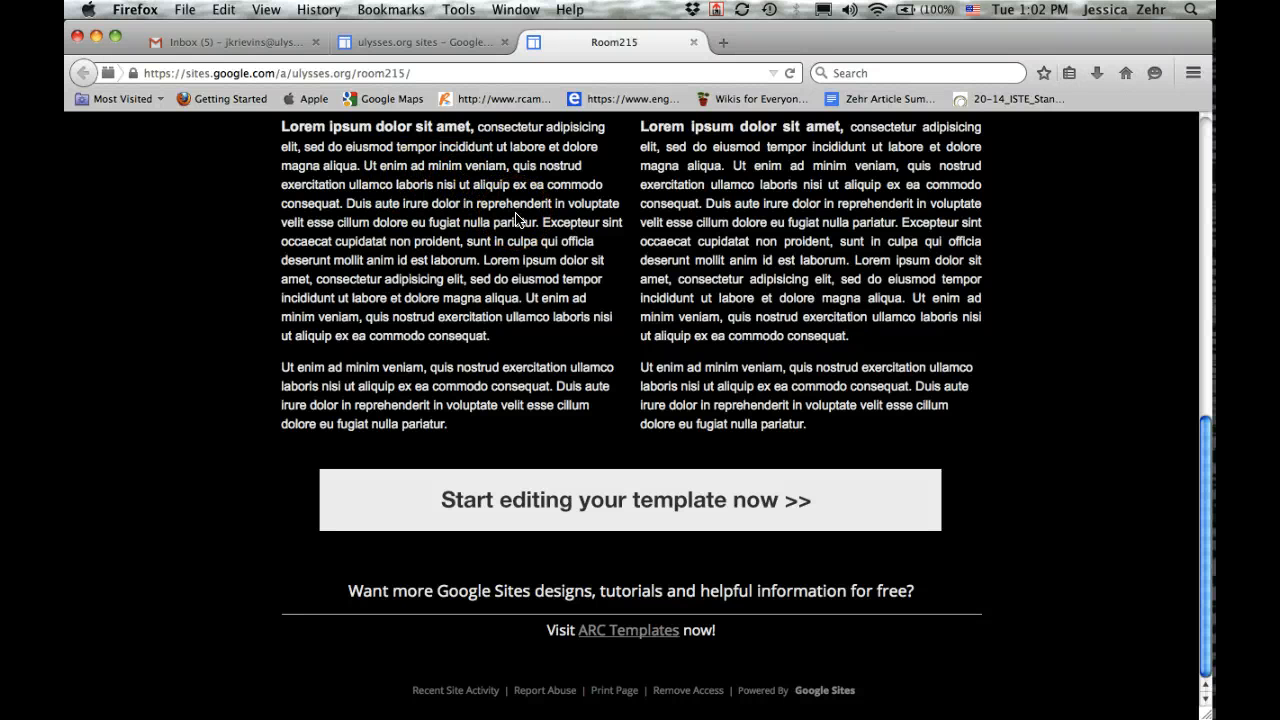
scroll(516, 218, up, 5)
scroll(516, 218, up, 6)
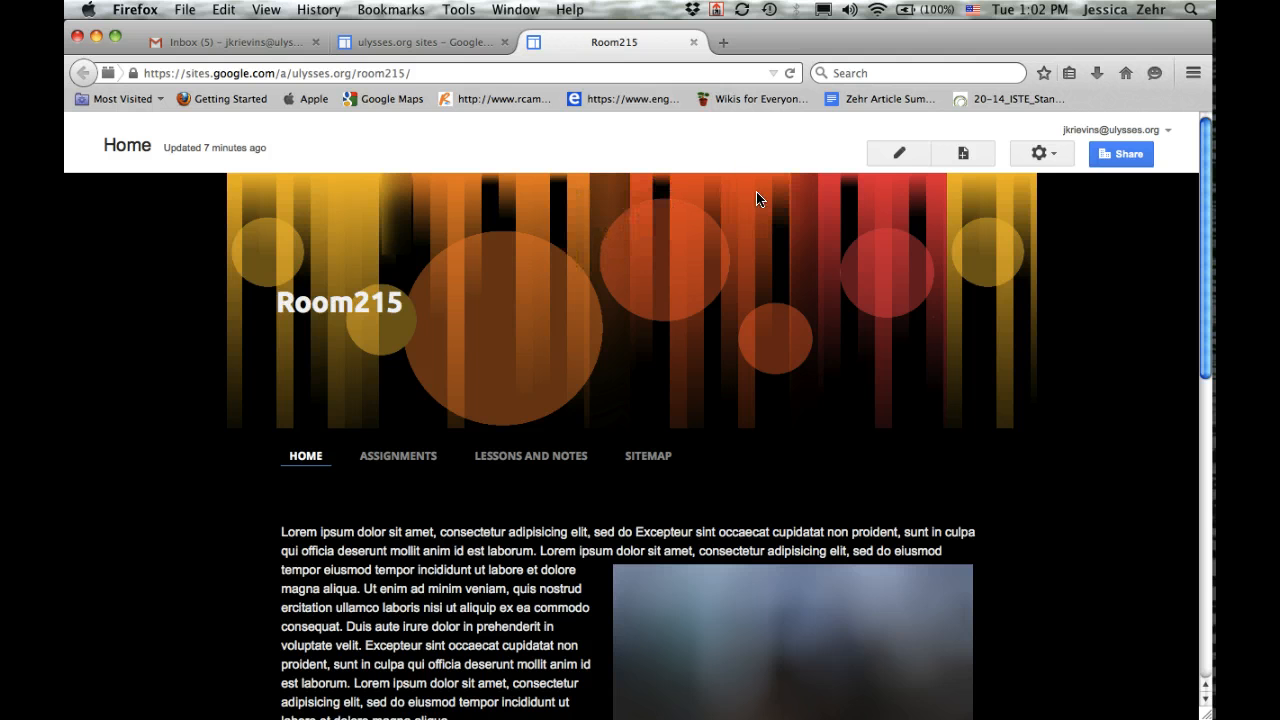
click(900, 155)
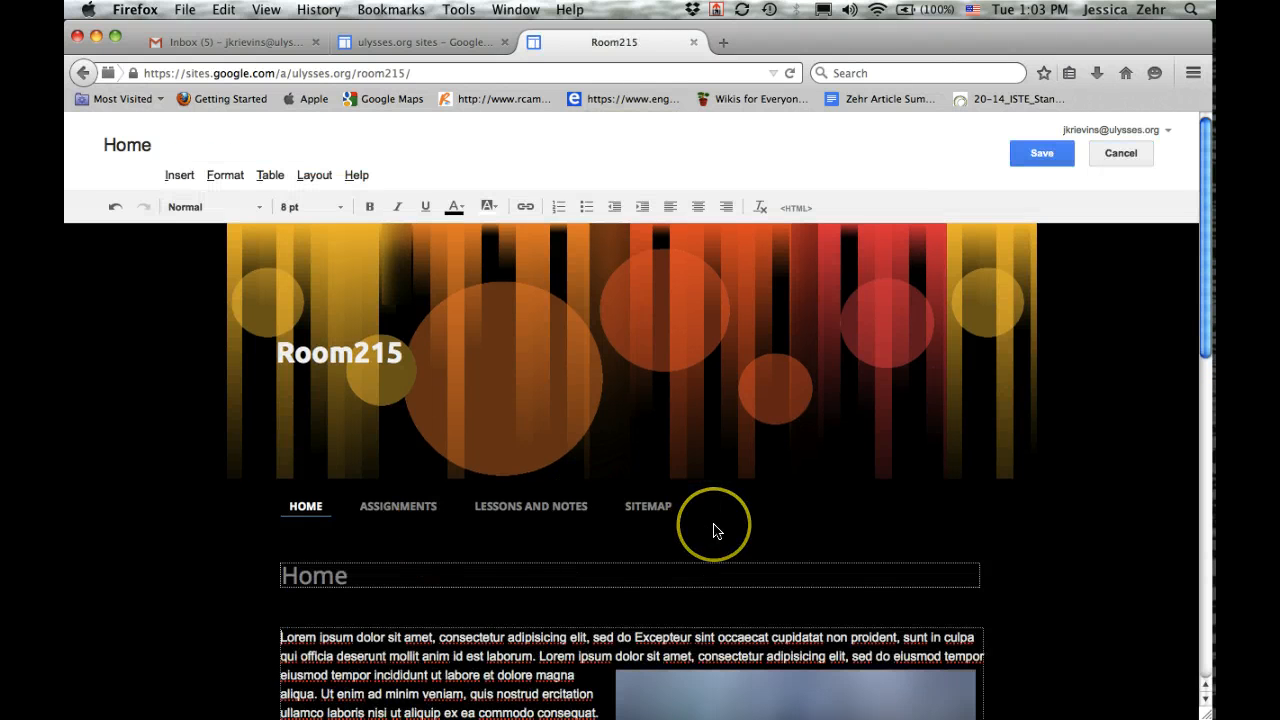
scroll(714, 528, down, 5)
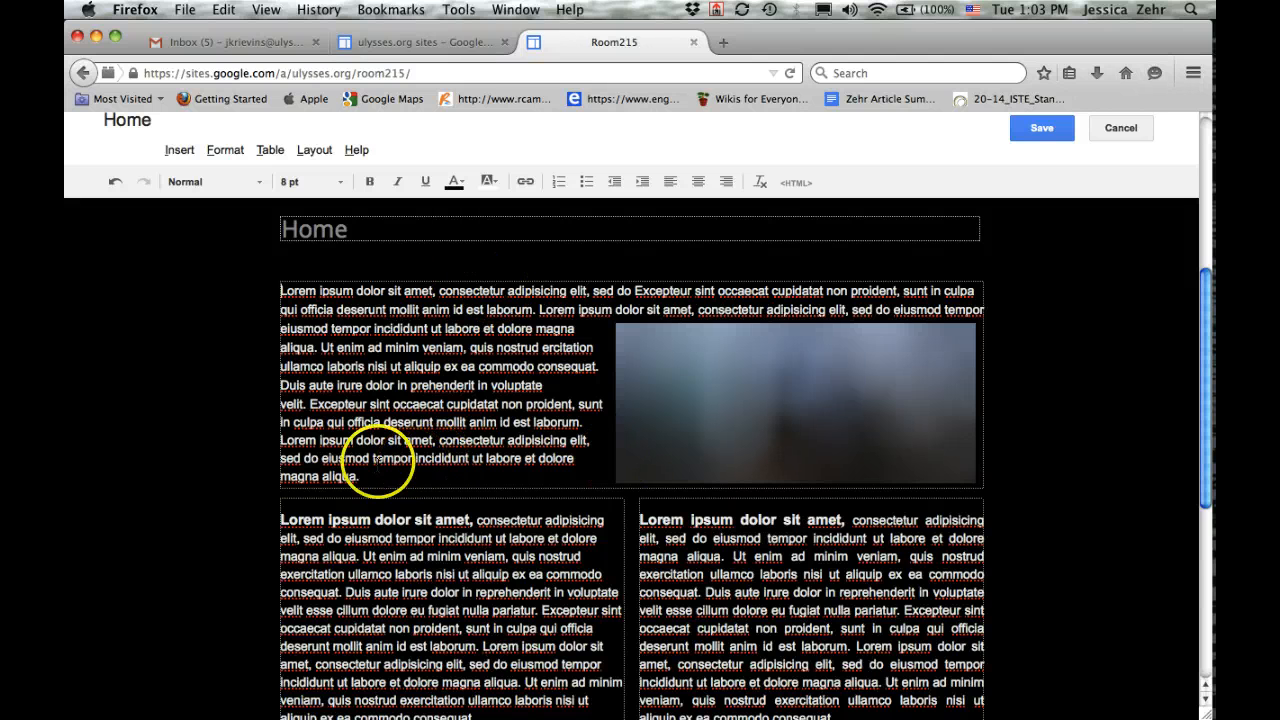
drag(360, 476, 271, 289)
key(BackSpace)
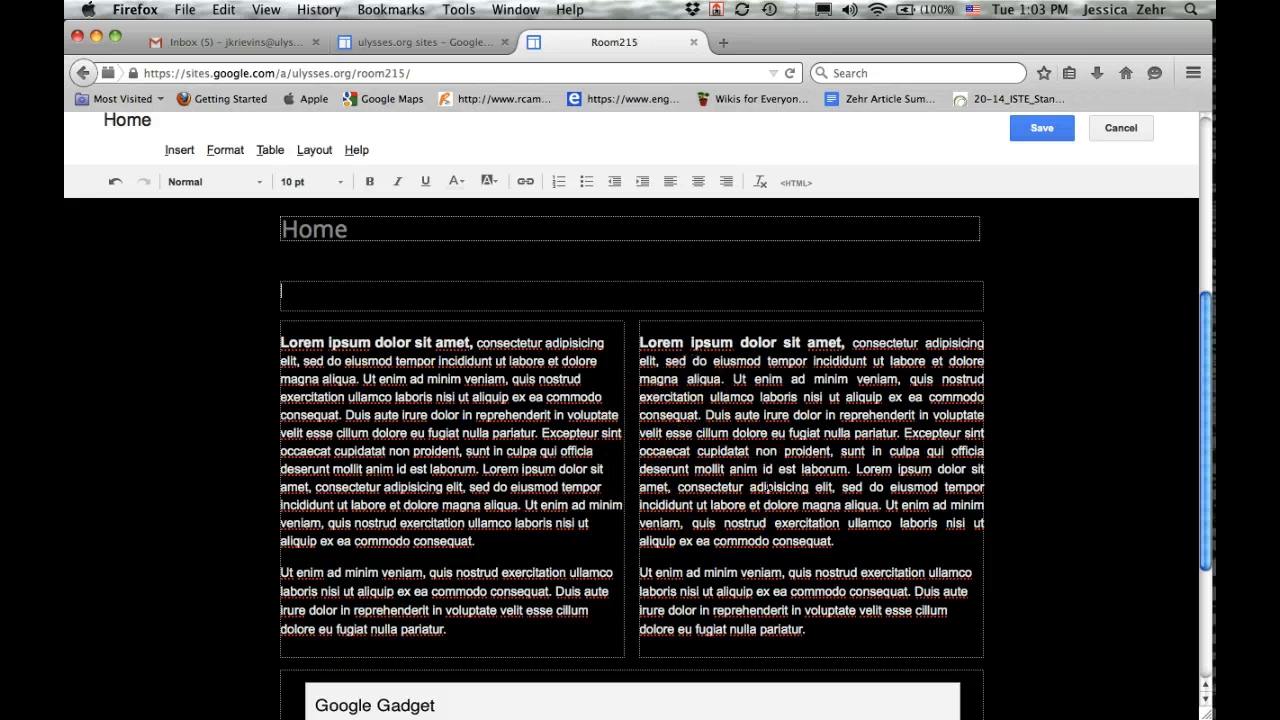
Change the Home page layout to One column (simple)
scroll(768, 487, up, 1)
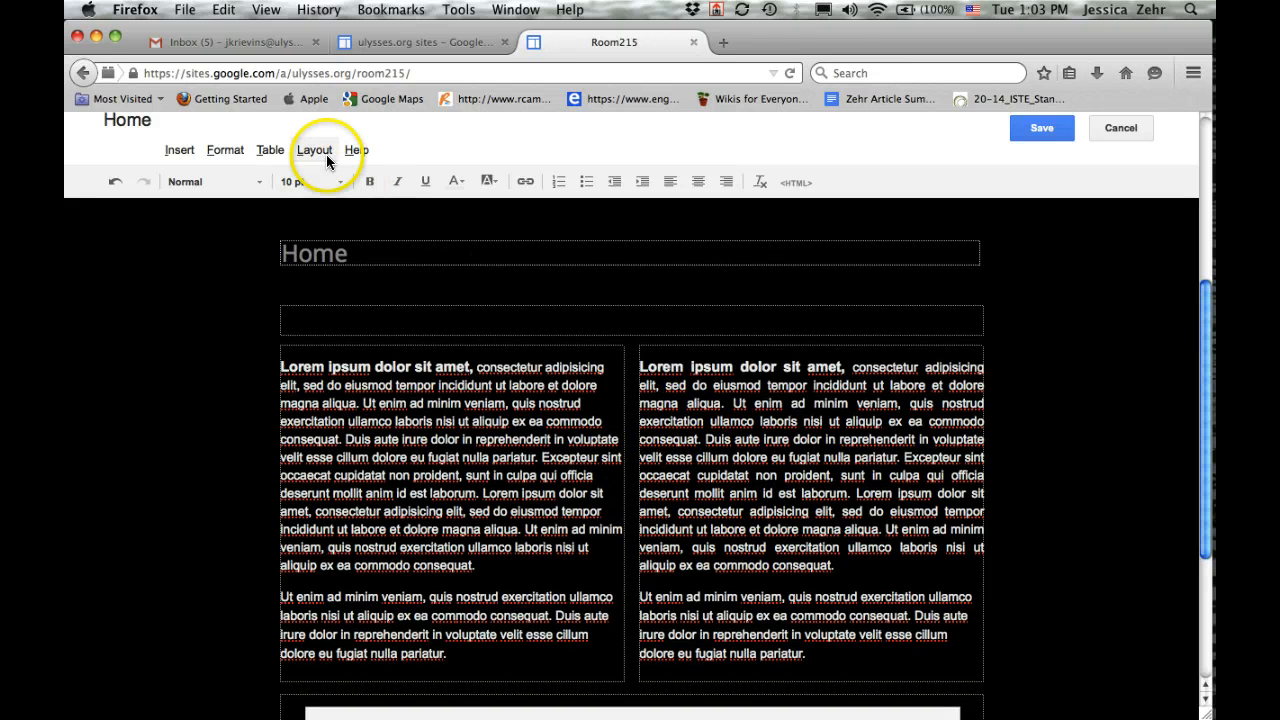
click(318, 152)
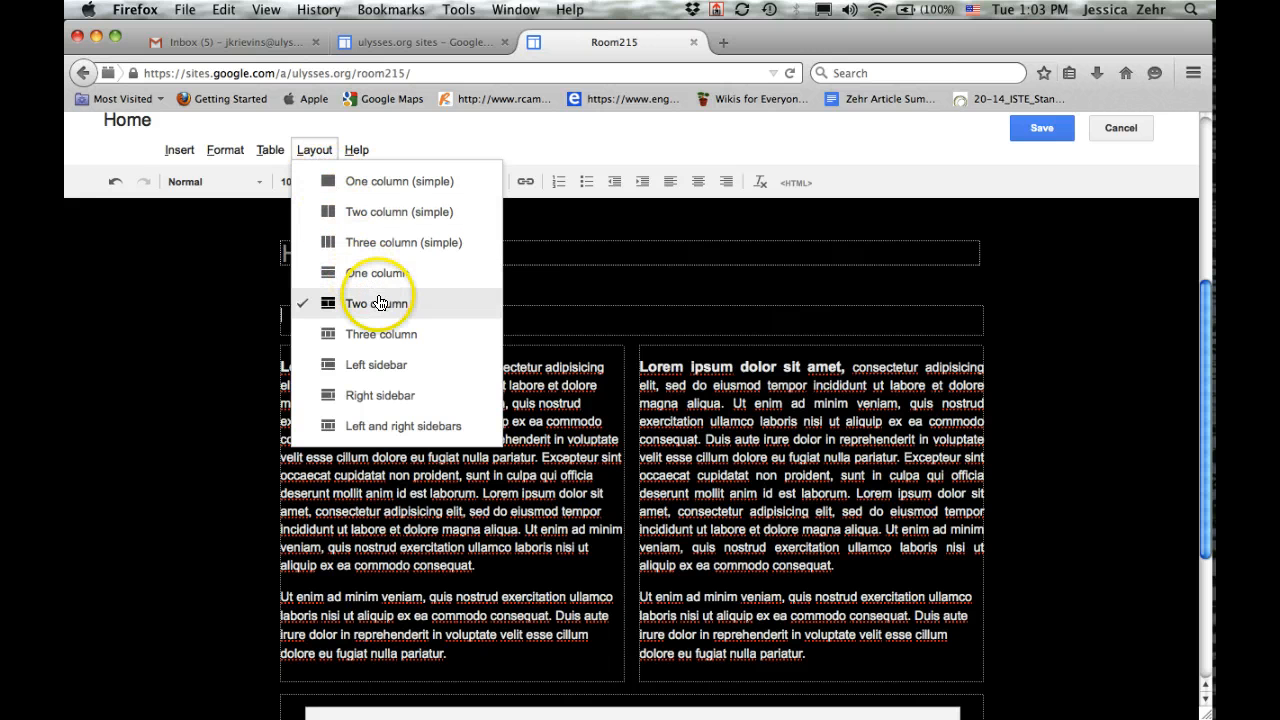
click(405, 182)
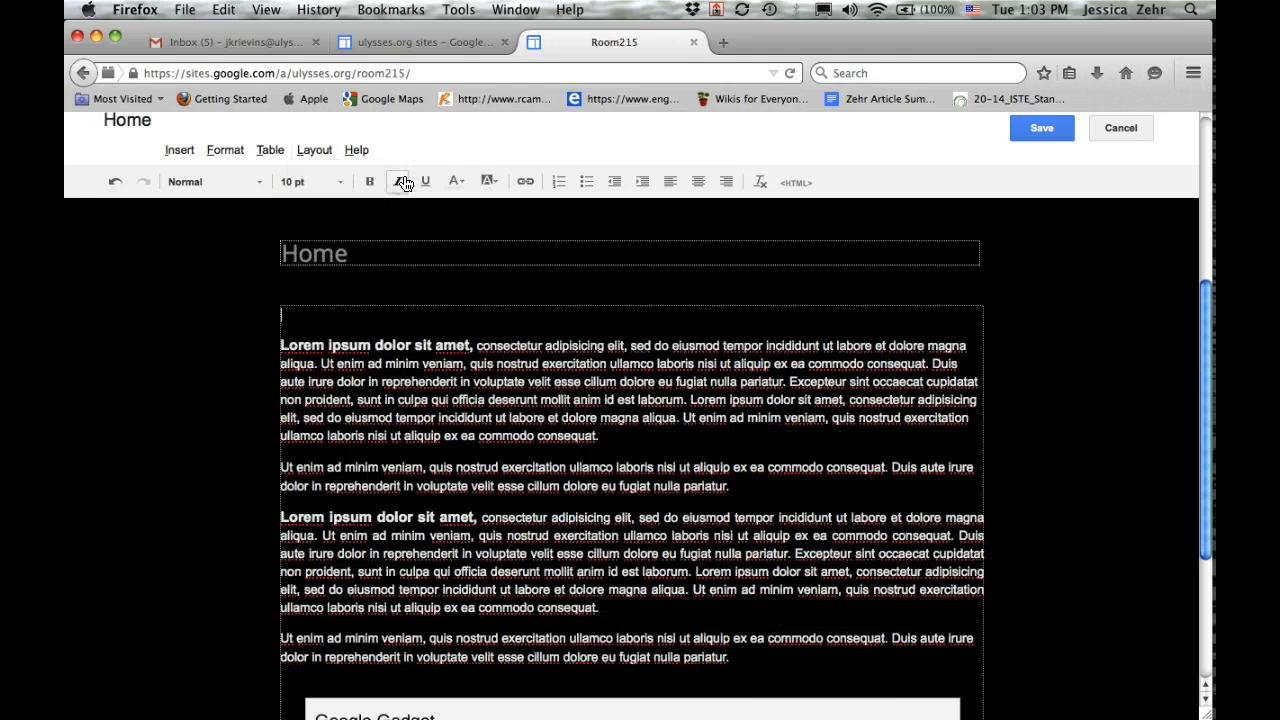
scroll(343, 640, down, 5)
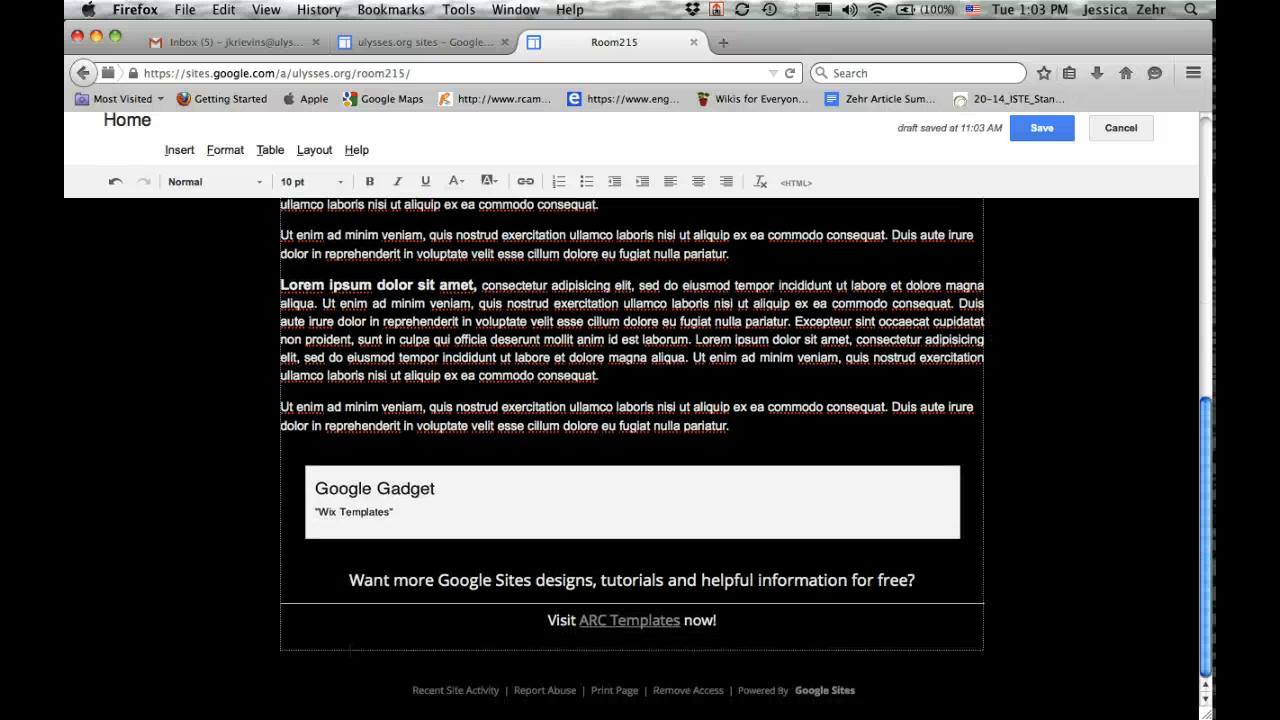
scroll(343, 643, up, 10)
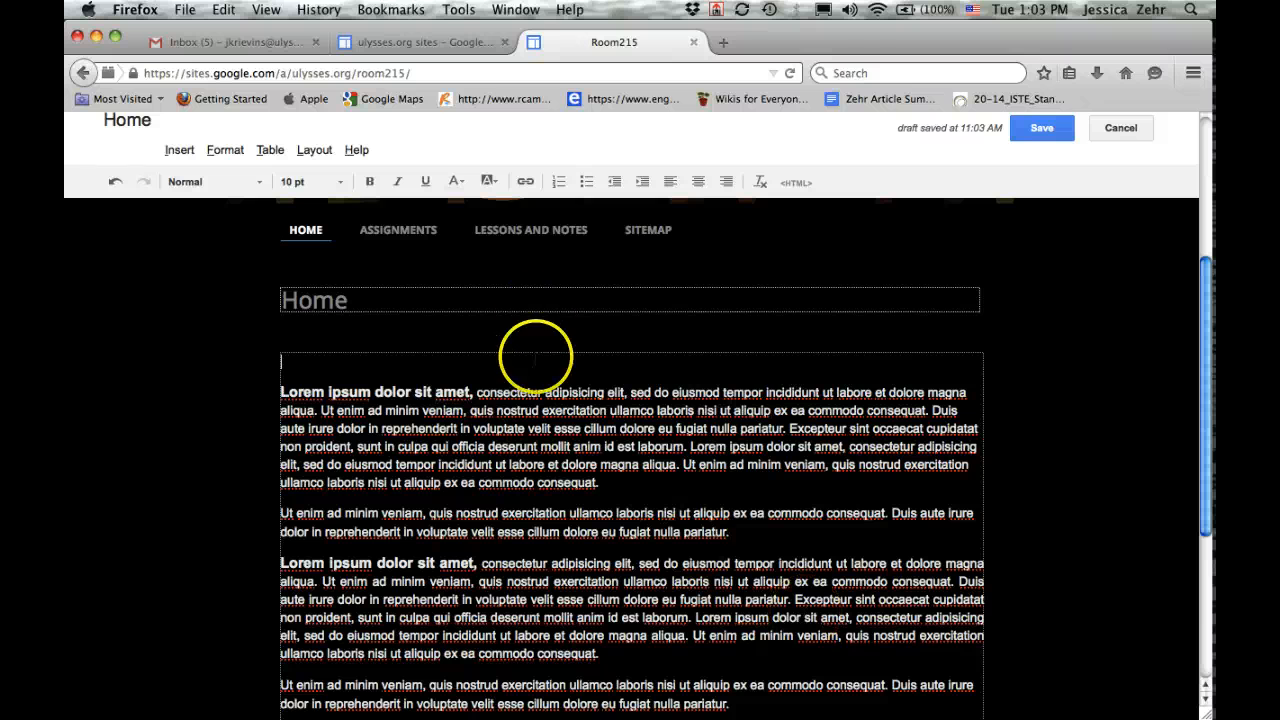
drag(294, 366, 865, 716)
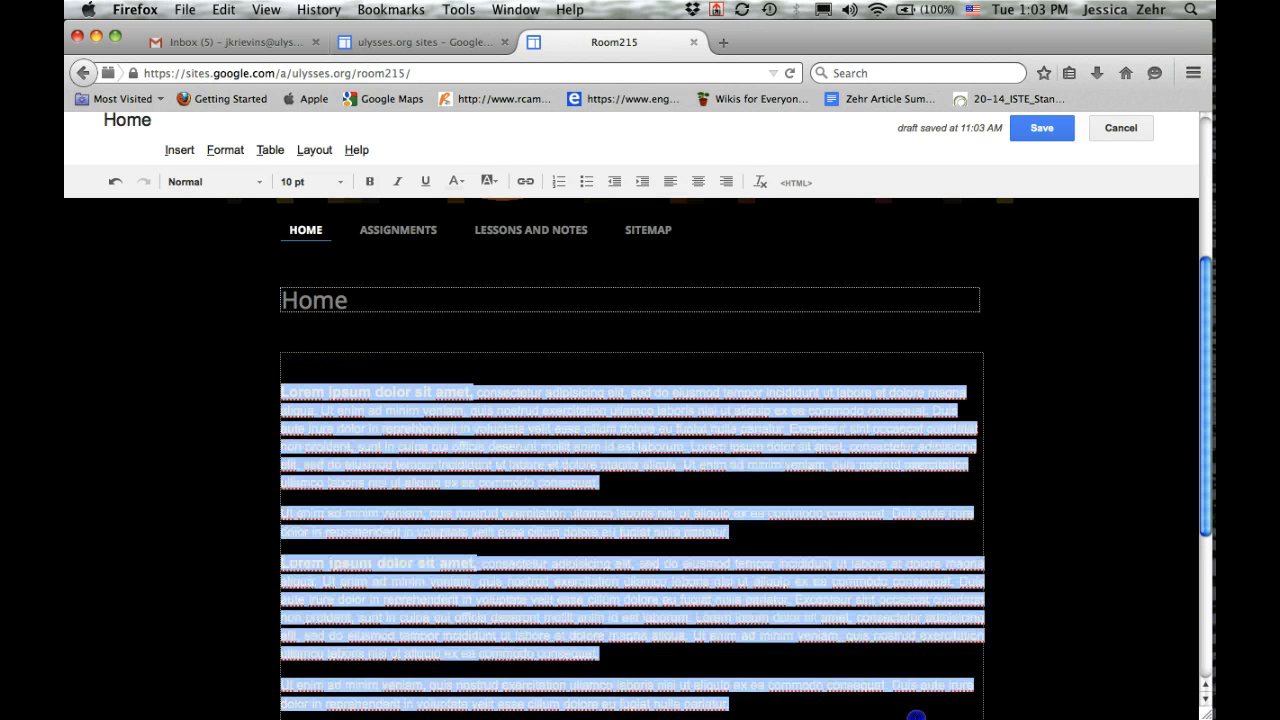
scroll(886, 566, down, 4)
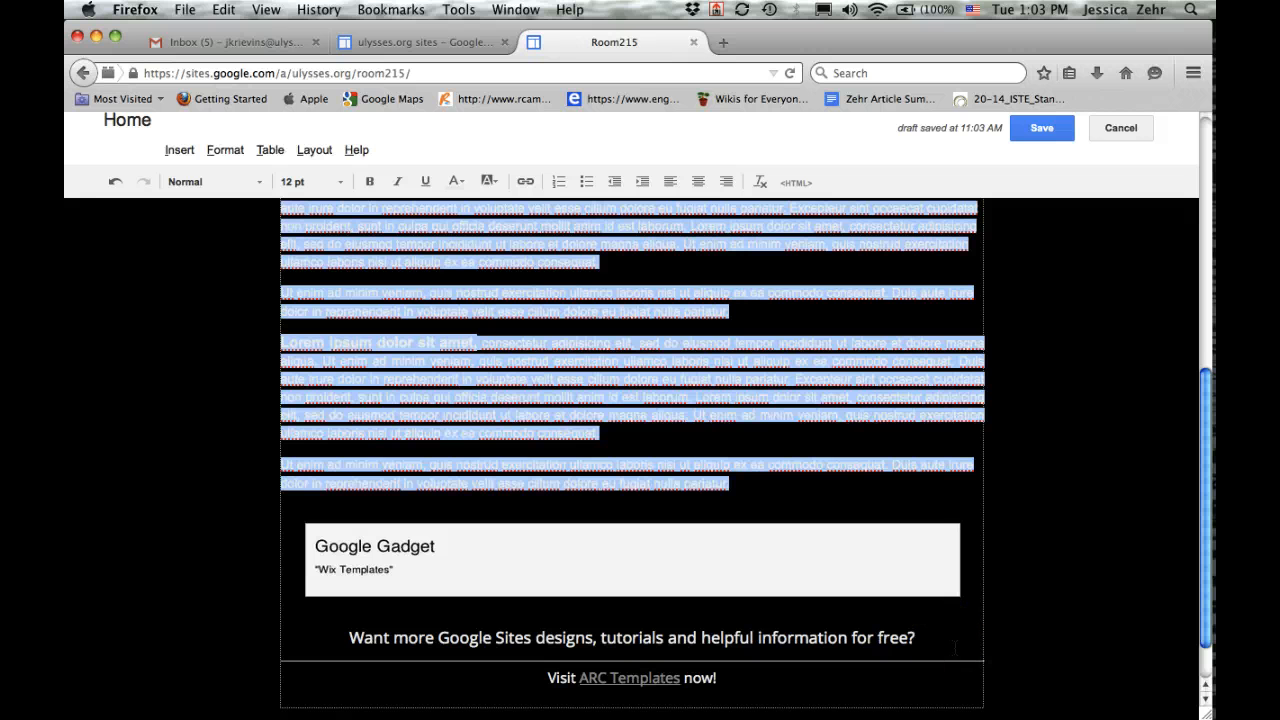
right_click(737, 473)
click(576, 398)
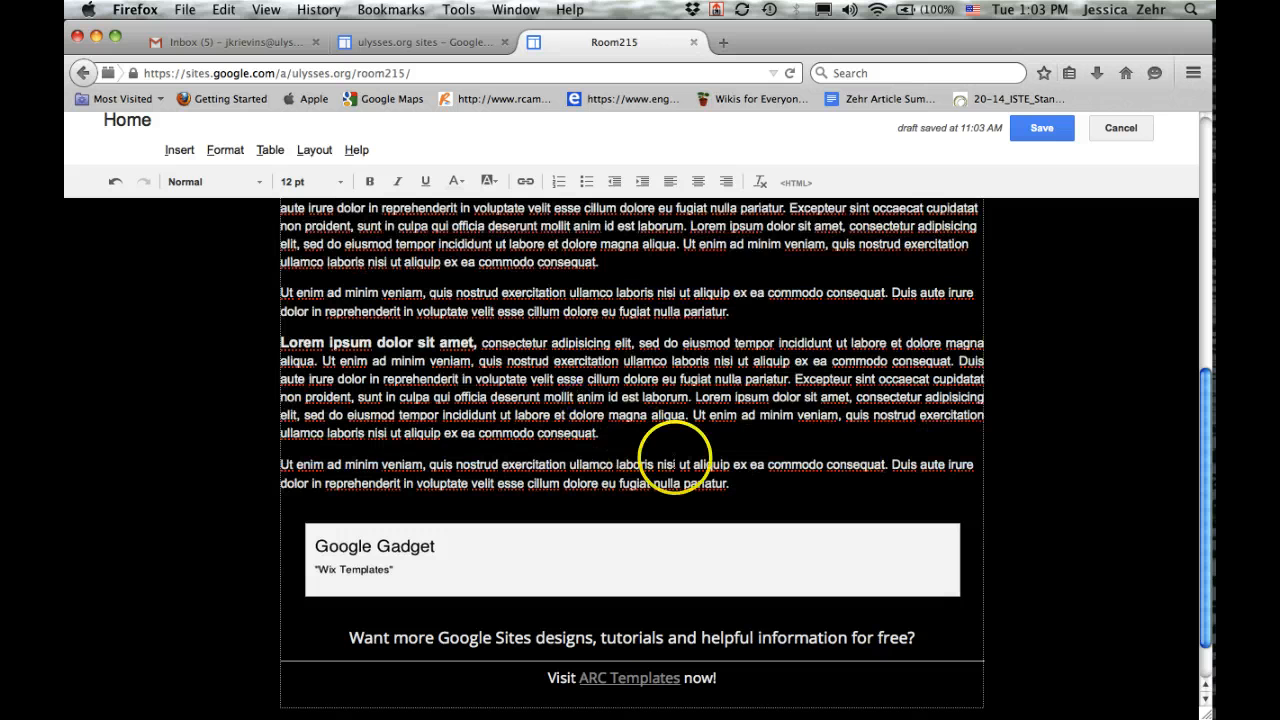
click(735, 484)
drag(735, 484, 171, 105)
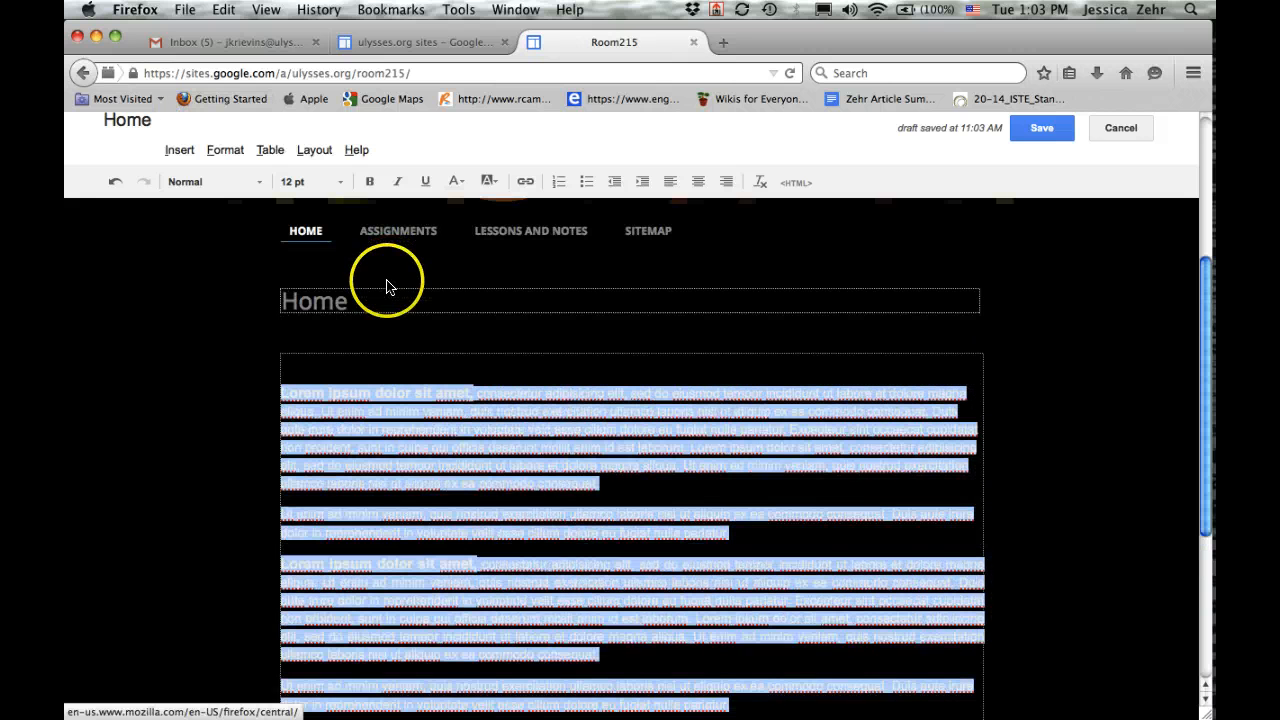
click(379, 433)
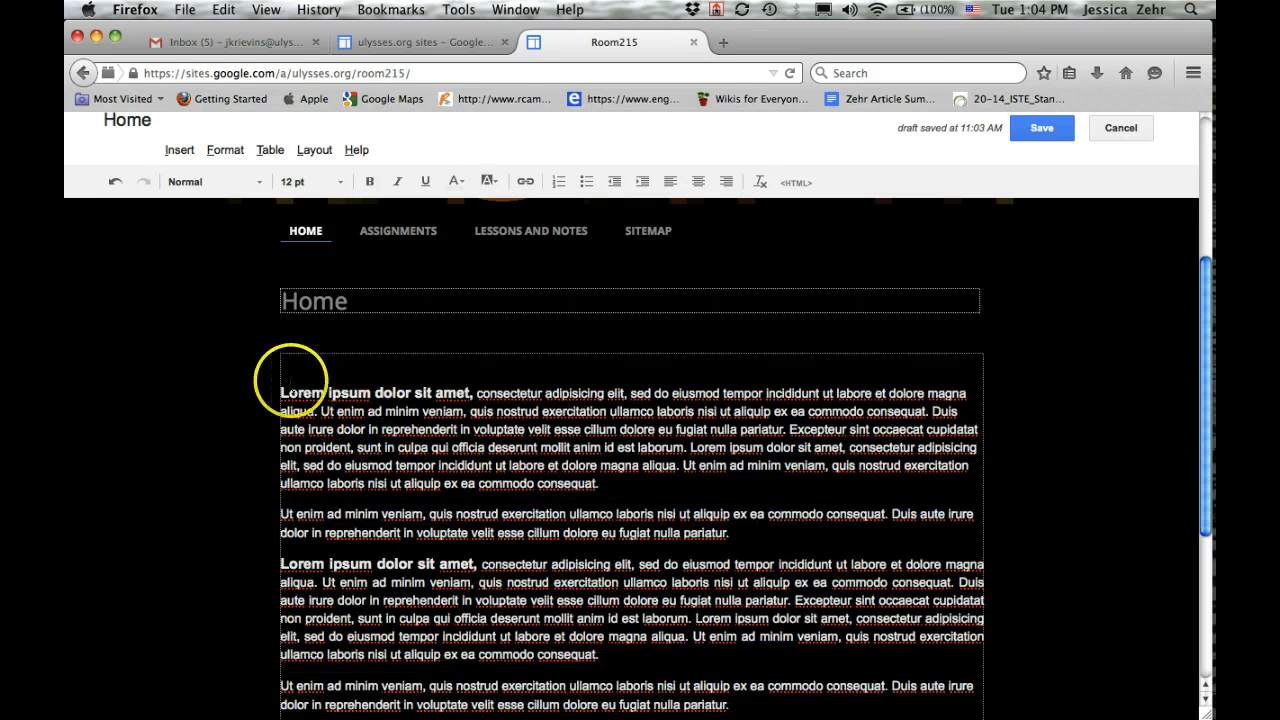
Delete all remaining Lorem ipsum placeholder paragraphs from the Home page body above the Google Gadget
drag(287, 392, 467, 430)
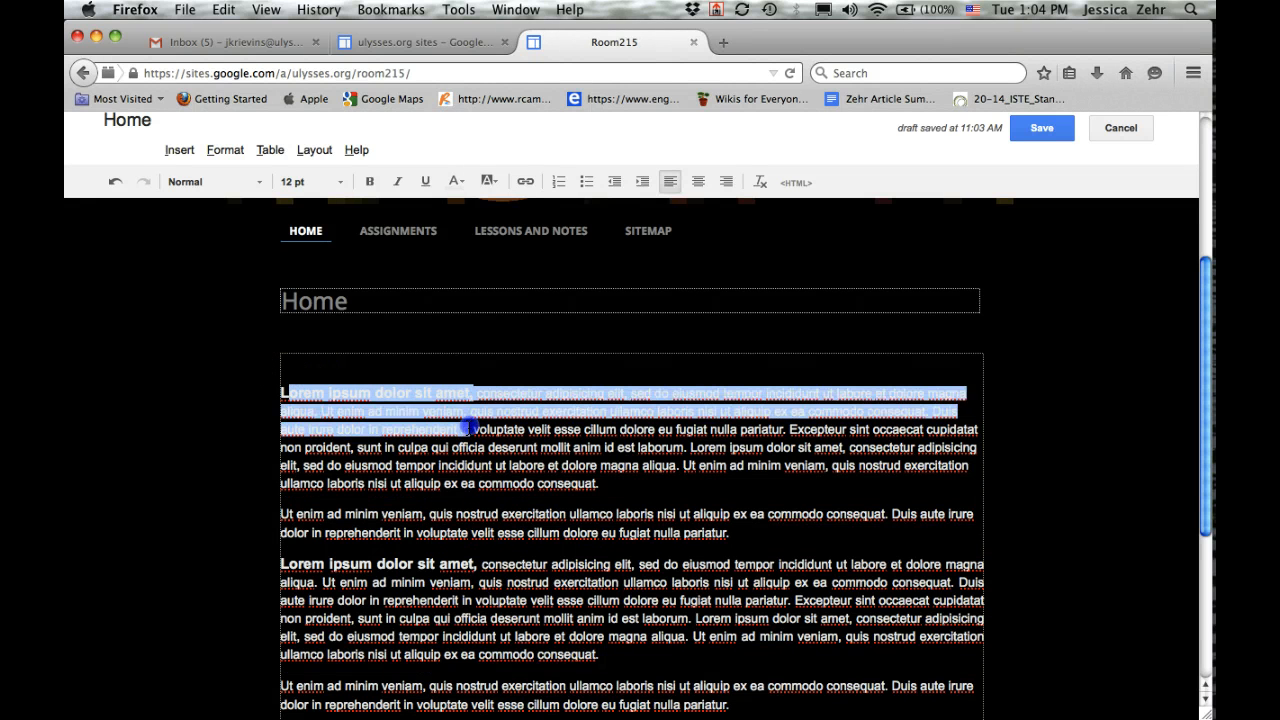
right_click(460, 420)
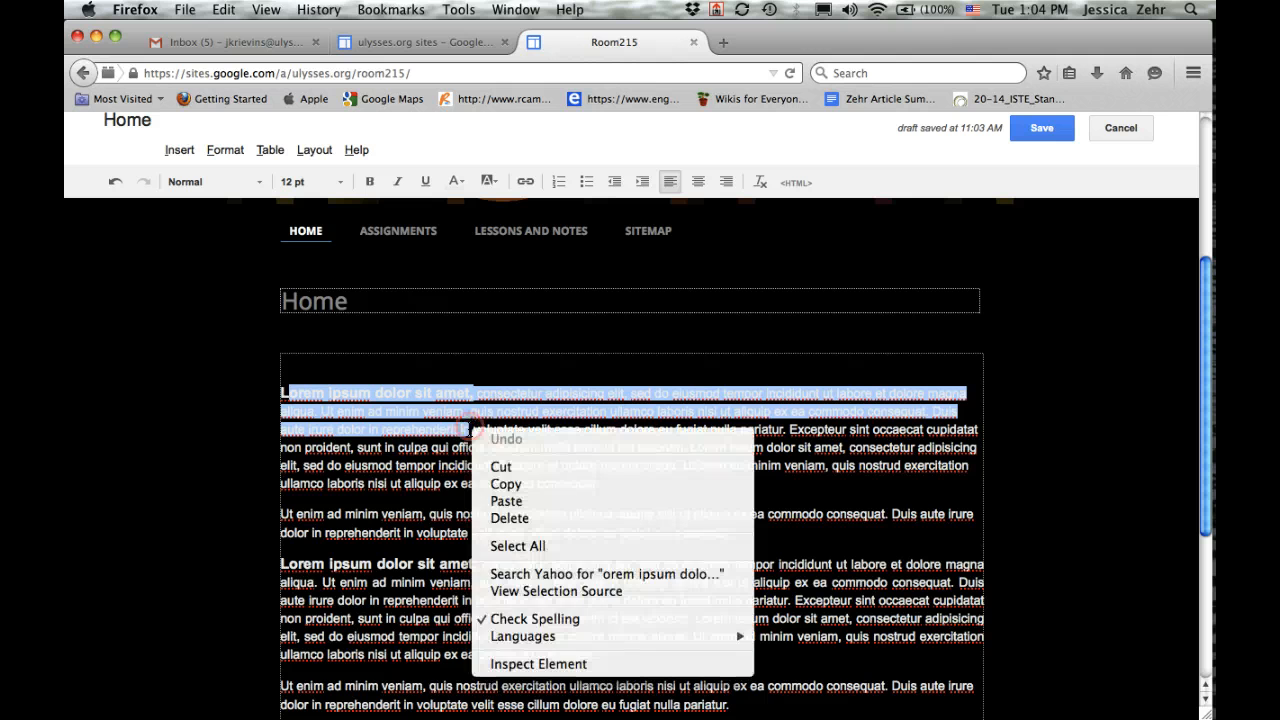
click(497, 519)
drag(727, 667, 206, 351)
right_click(360, 429)
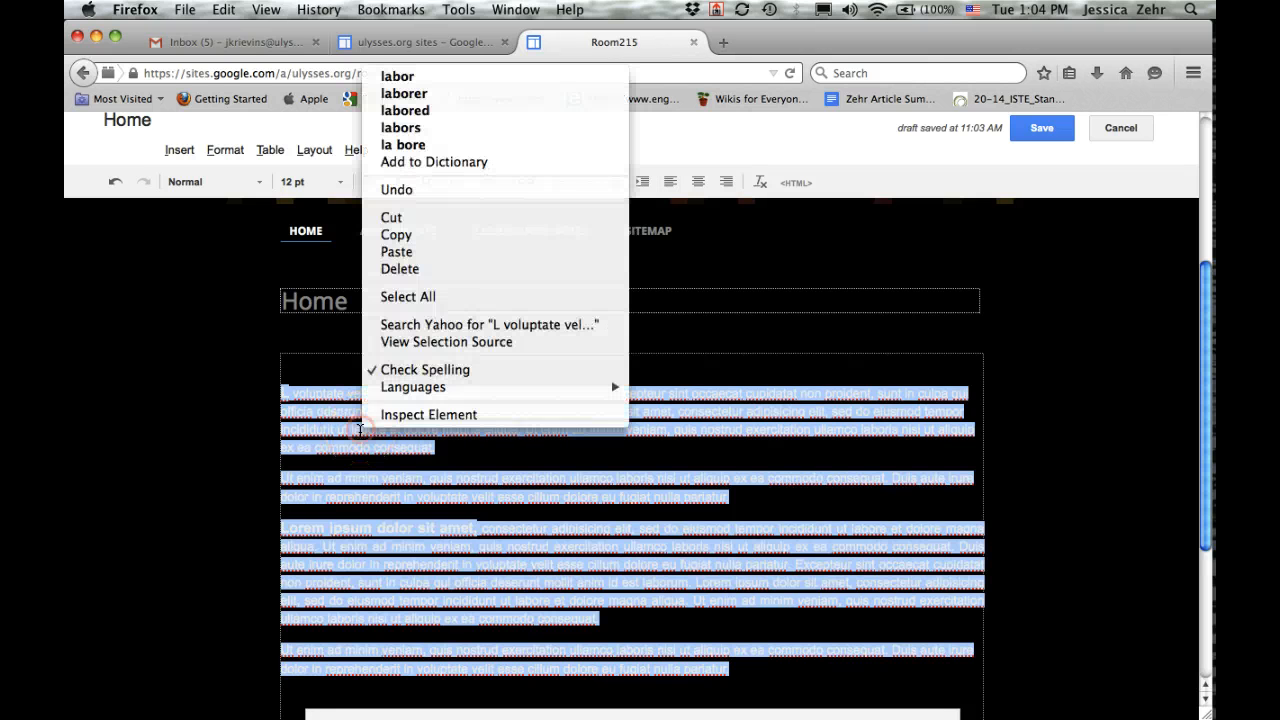
click(441, 270)
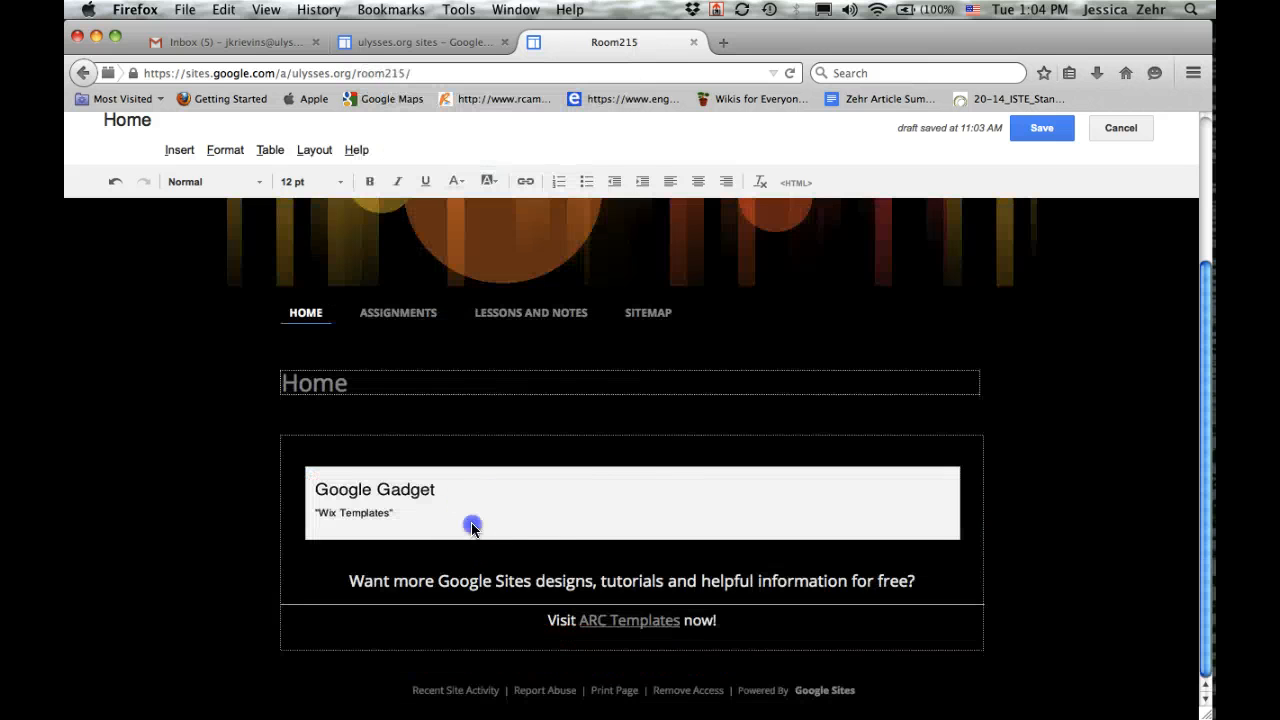
Remove the "Wix Templates" Google Gadget and place the cursor on the empty first line of the Home page body
click(473, 528)
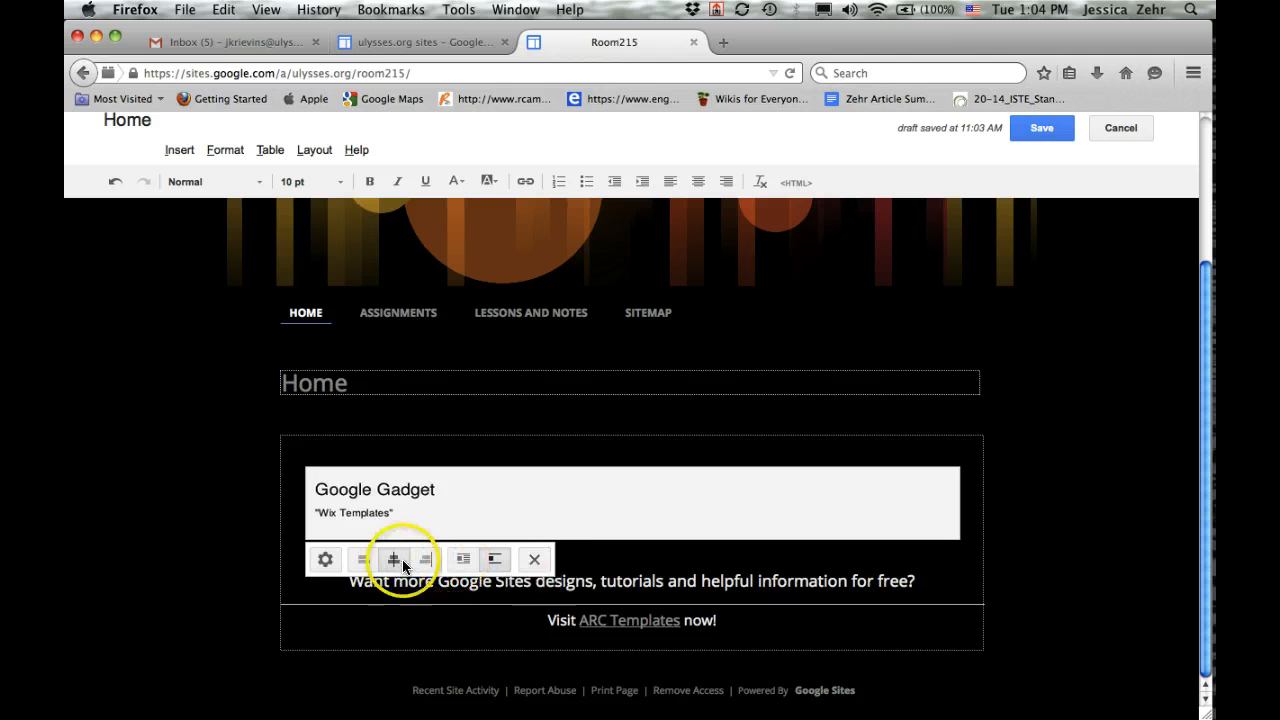
click(535, 562)
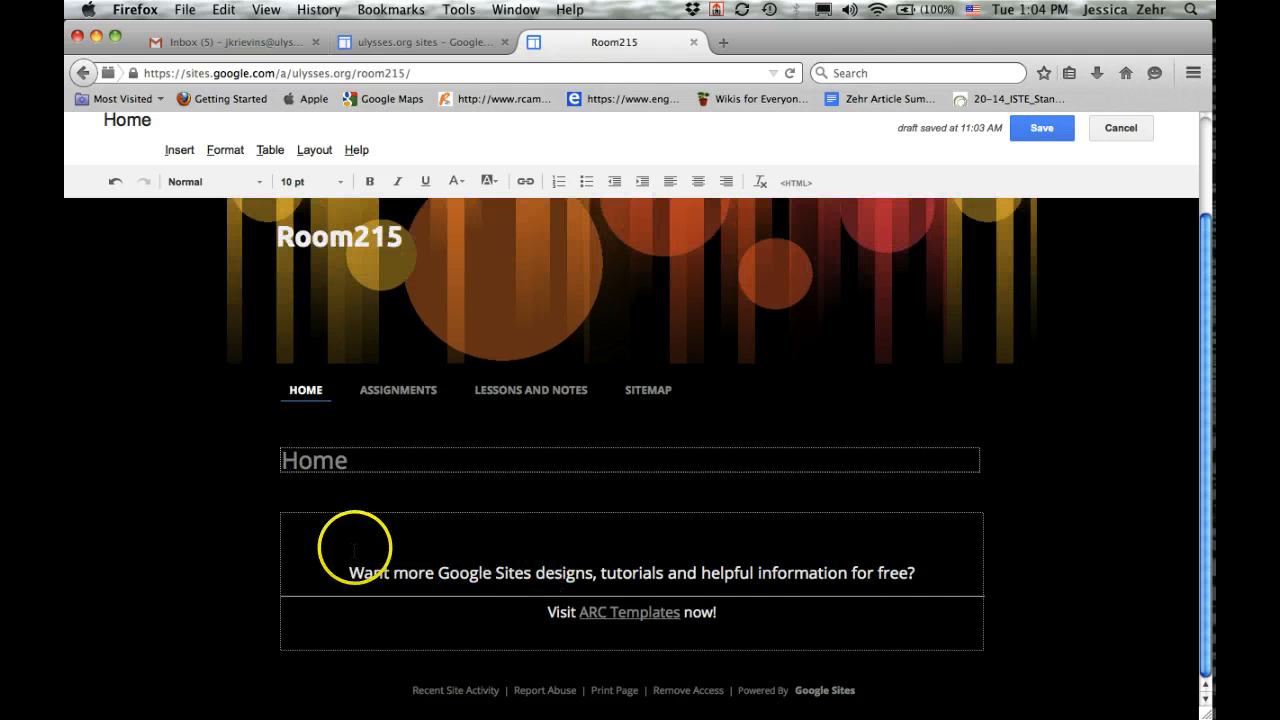
click(287, 521)
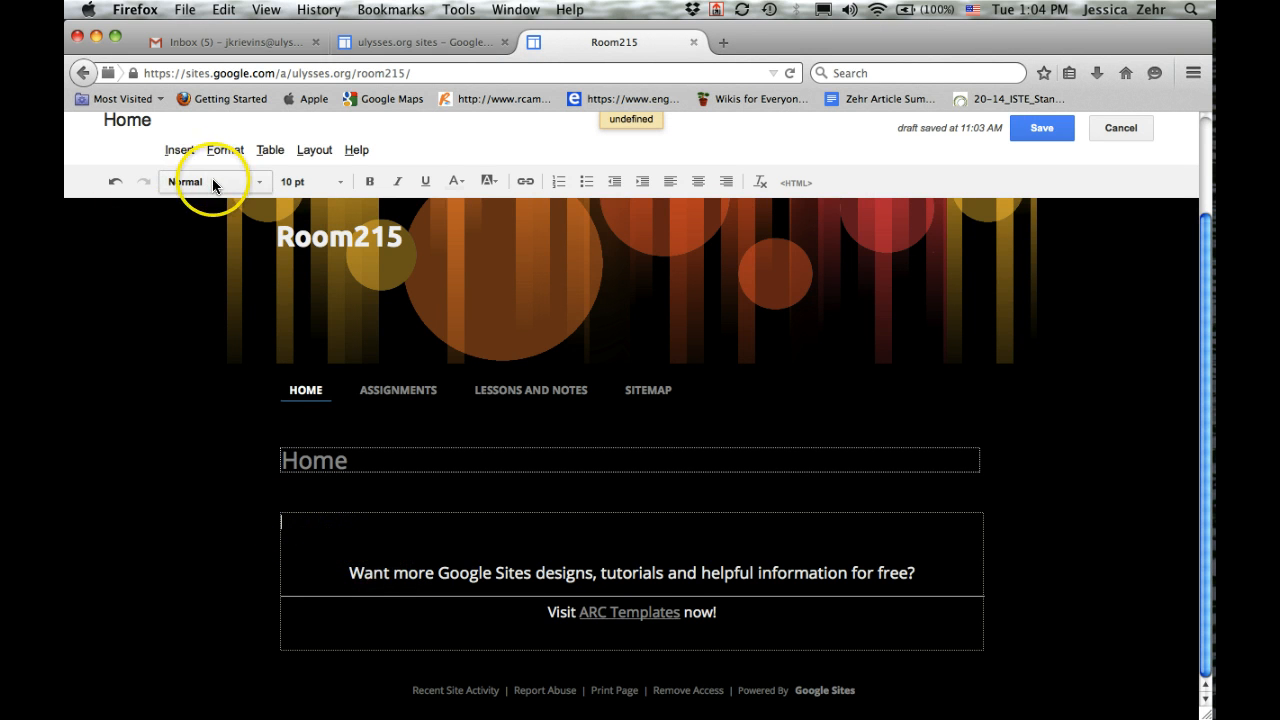
Start inserting an image on the Home page, view the web address source and switch back to uploaded images
click(177, 153)
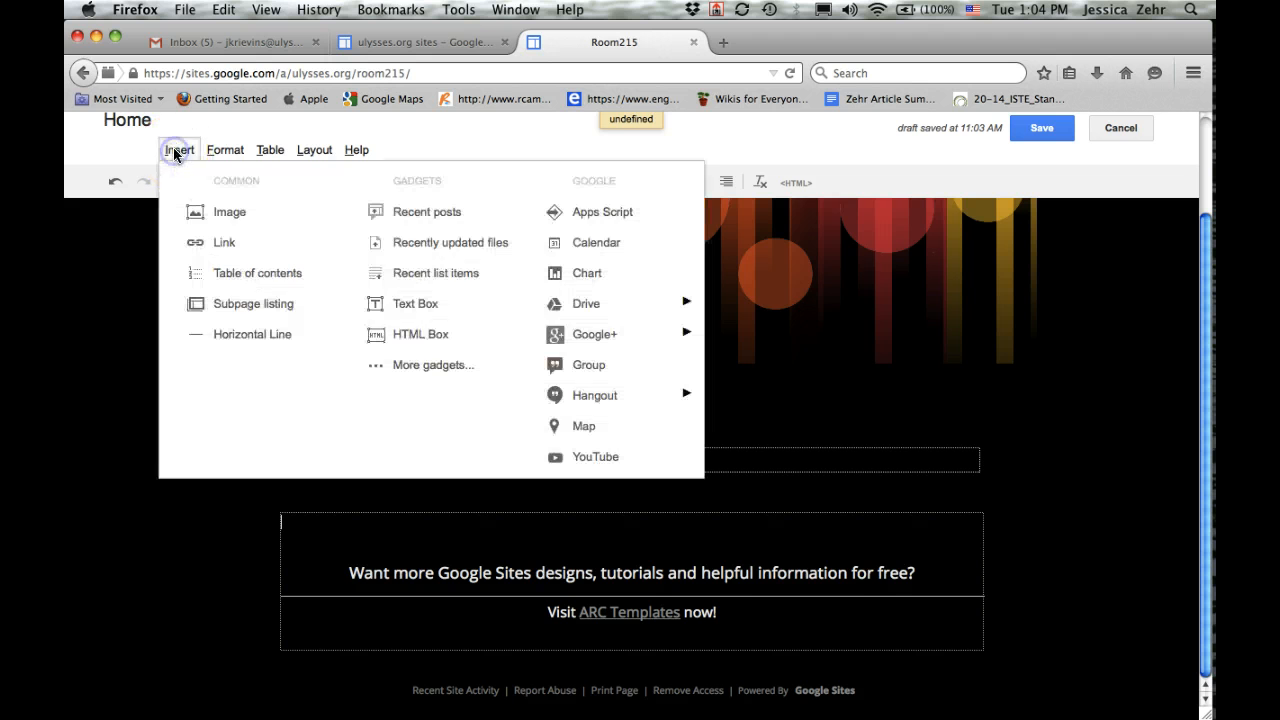
click(211, 221)
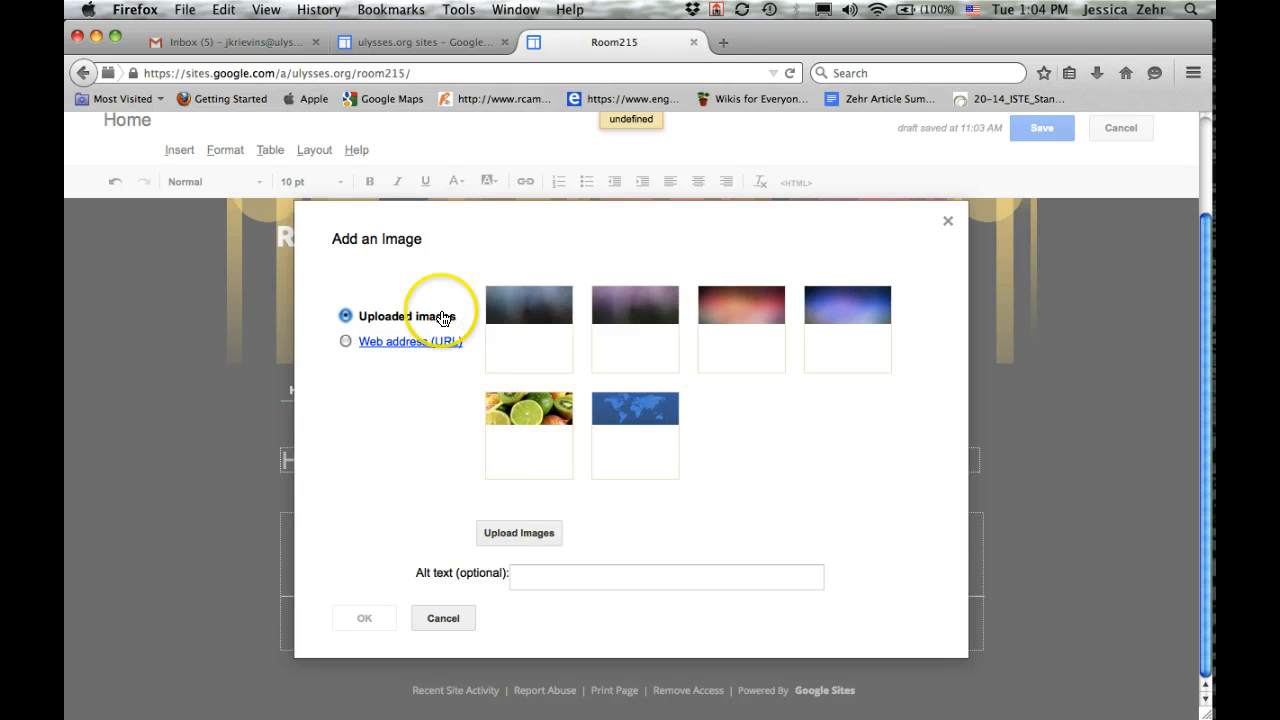
click(410, 342)
click(667, 291)
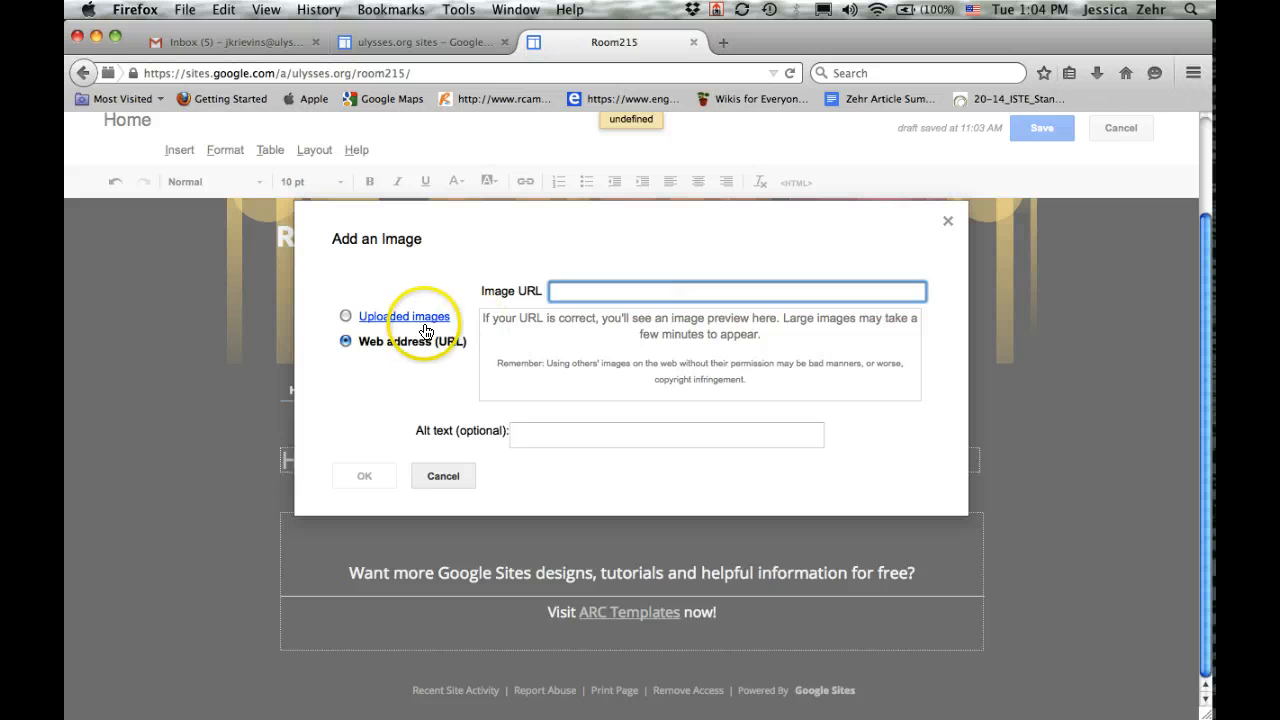
click(363, 324)
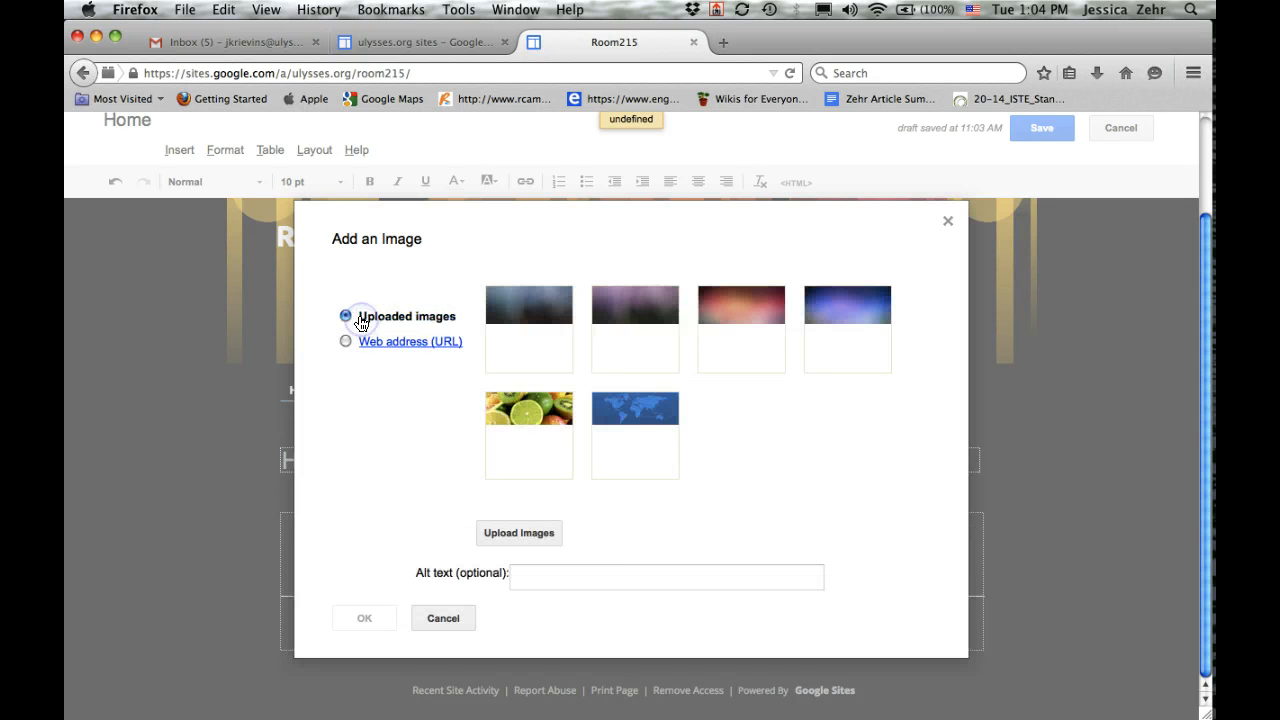
Try to upload sign.jpg from the Desktop as an image for the Home page
click(543, 533)
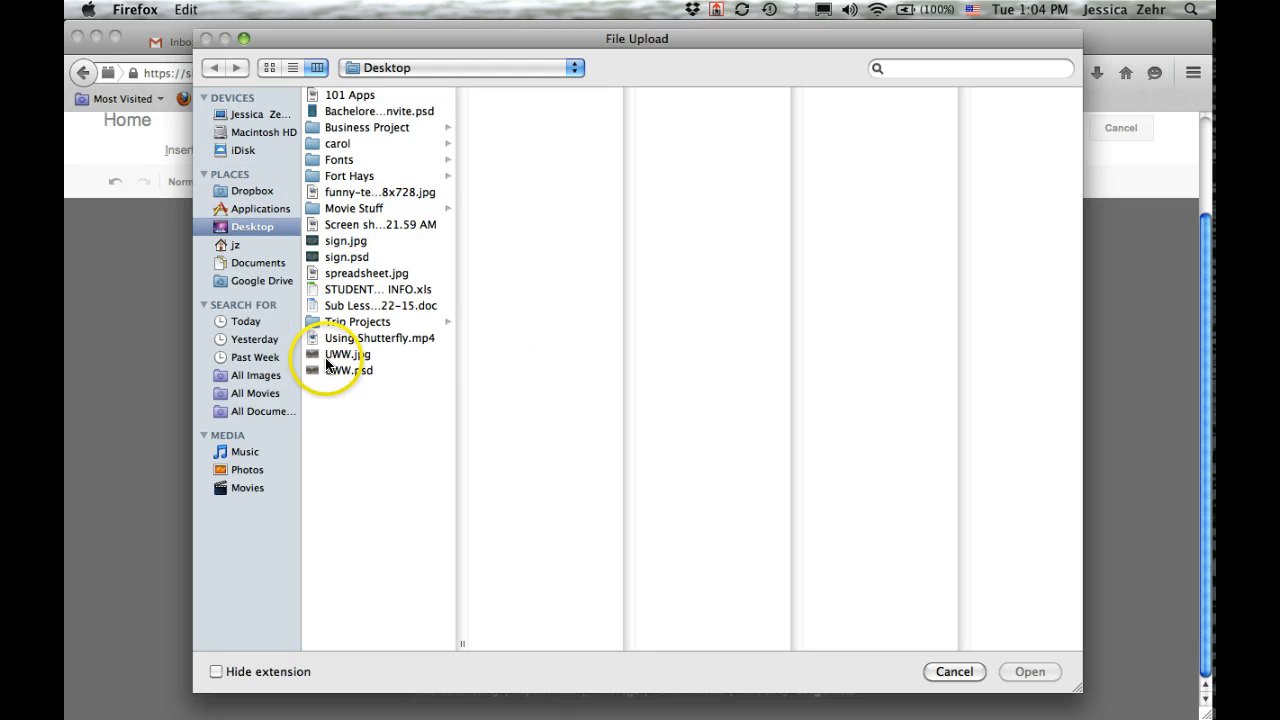
click(330, 356)
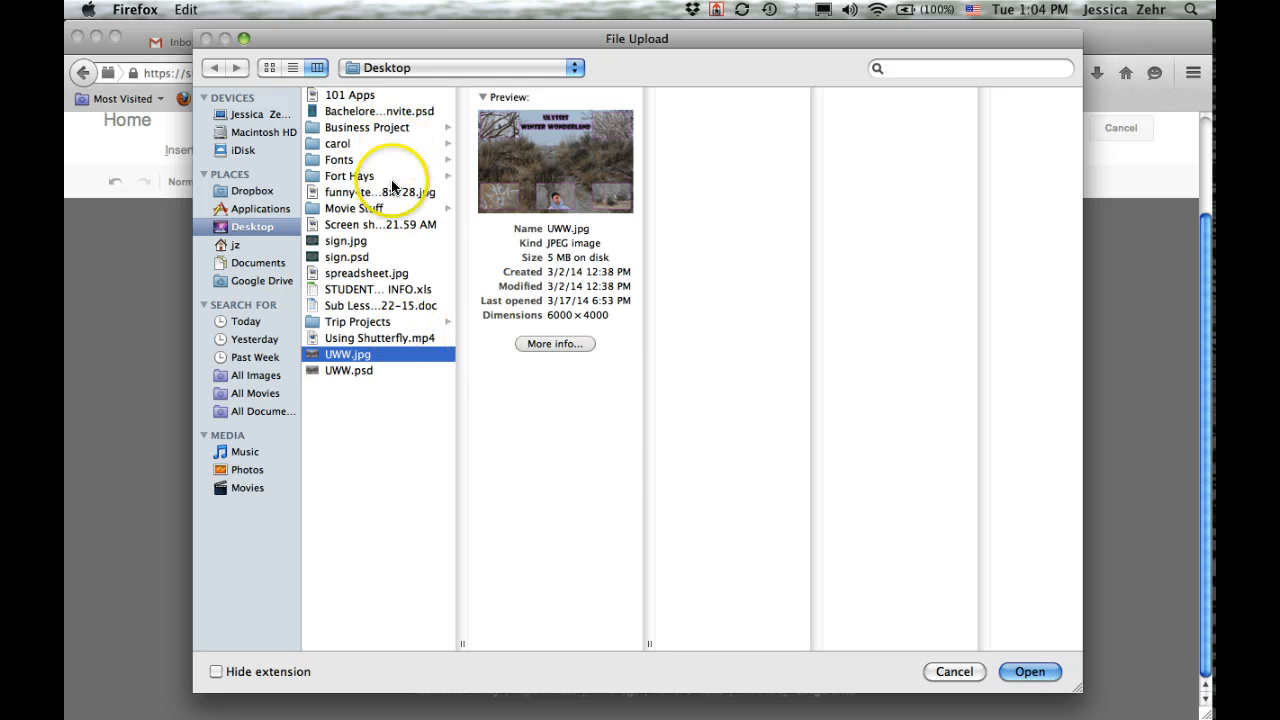
click(343, 247)
click(1030, 672)
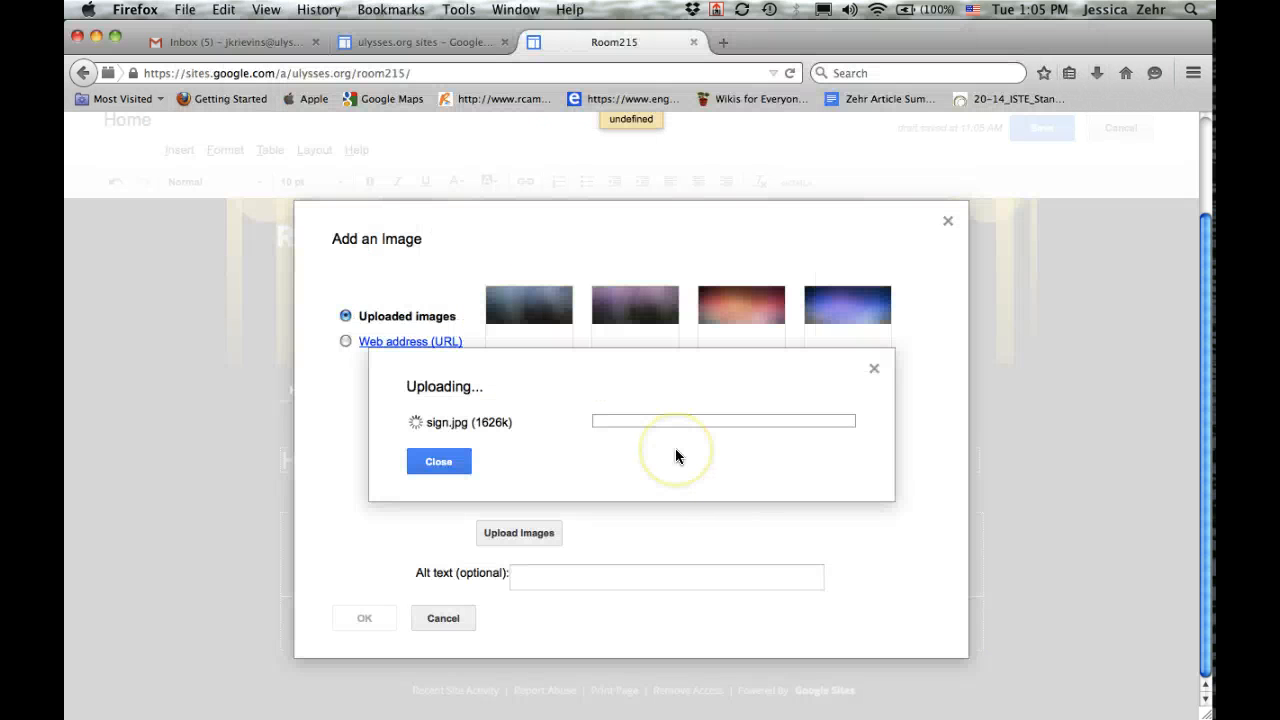
click(433, 459)
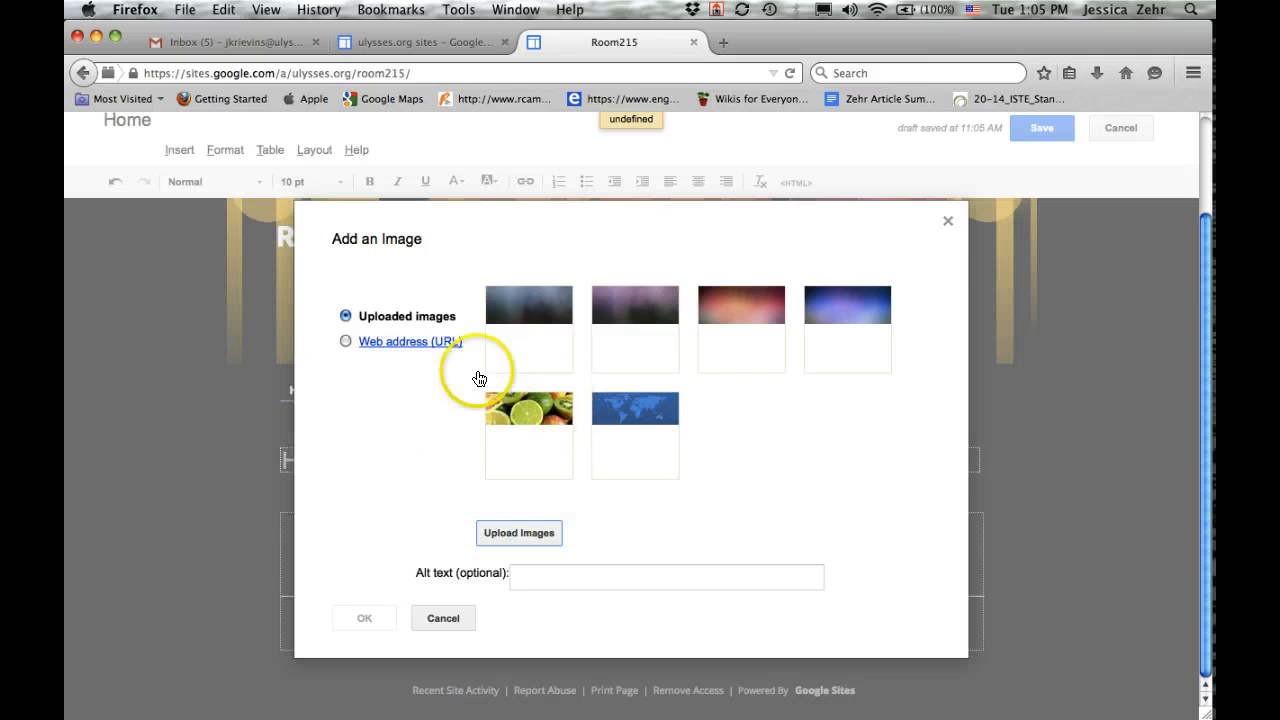
Insert the first uploaded image, the dark blue blur, at small size on the Home page and save the page
click(512, 292)
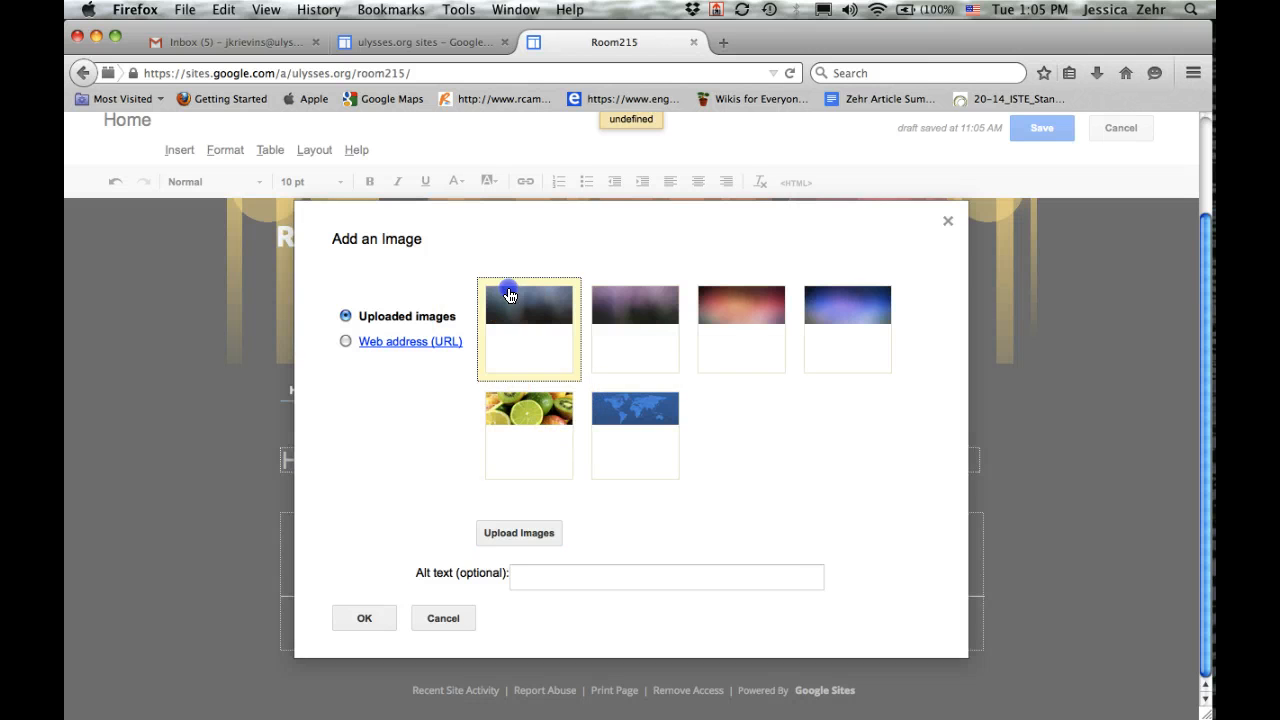
click(358, 622)
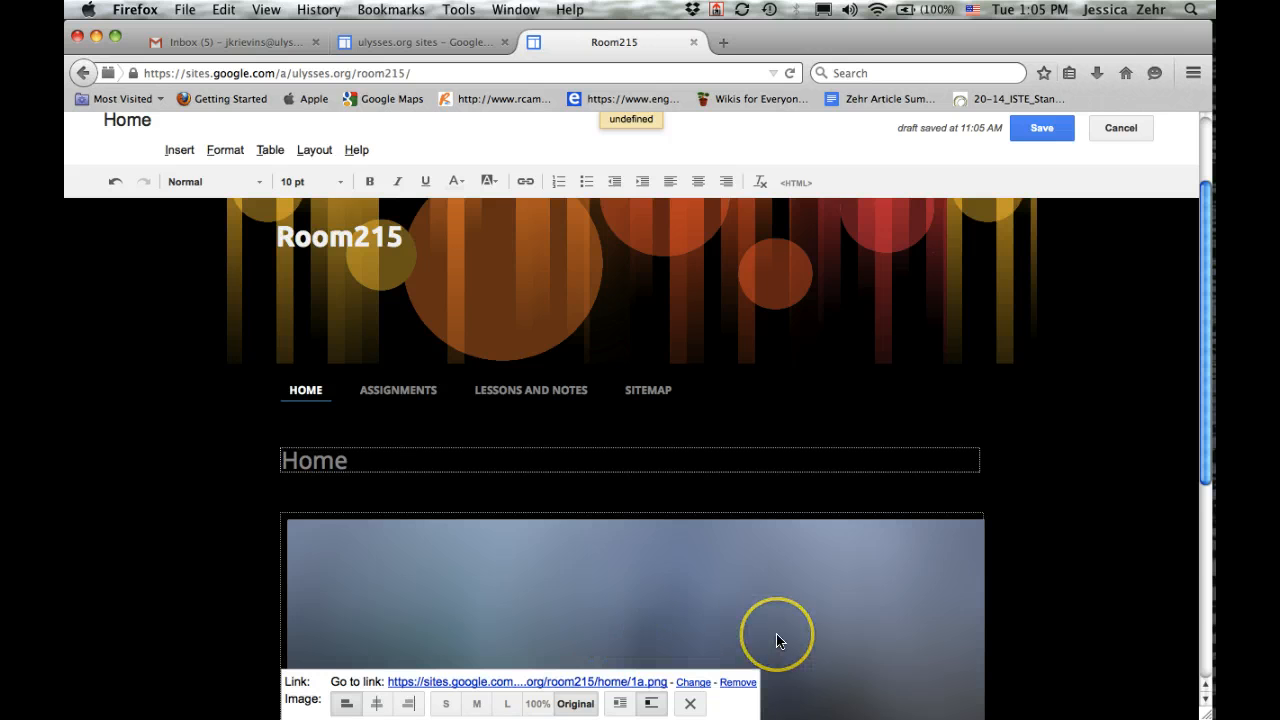
scroll(777, 637, down, 3)
scroll(697, 569, down, 4)
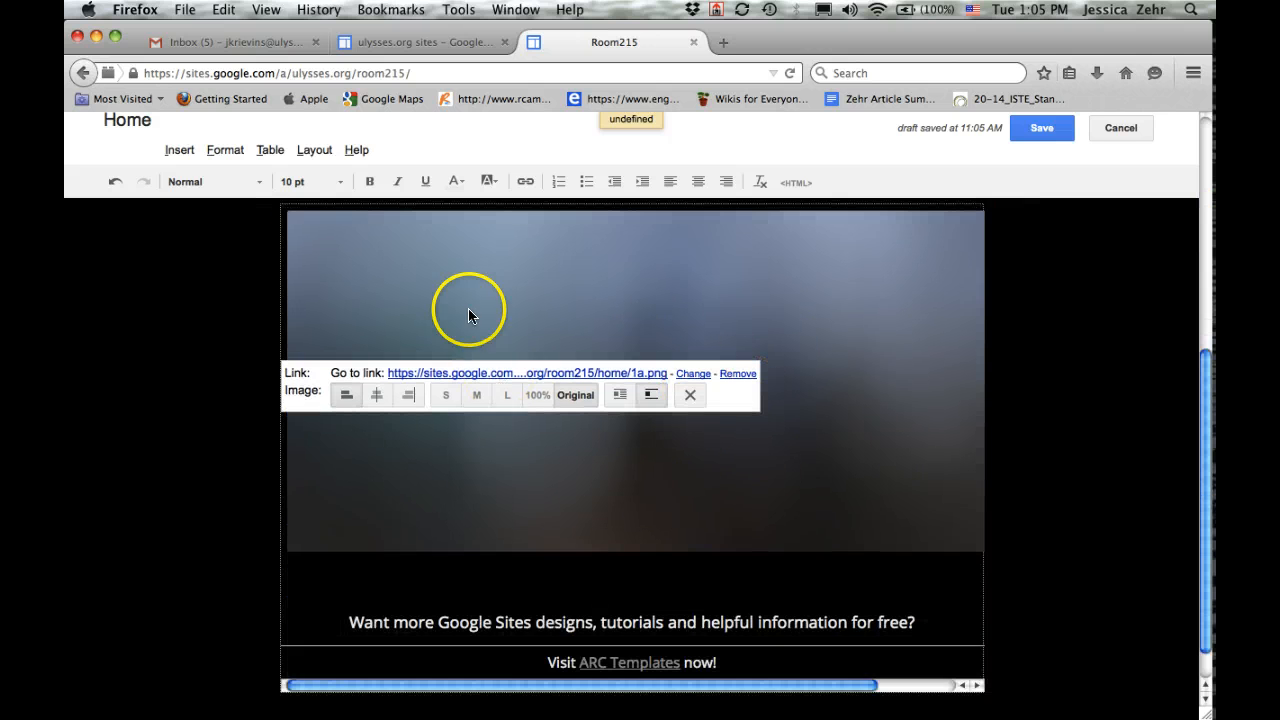
click(446, 396)
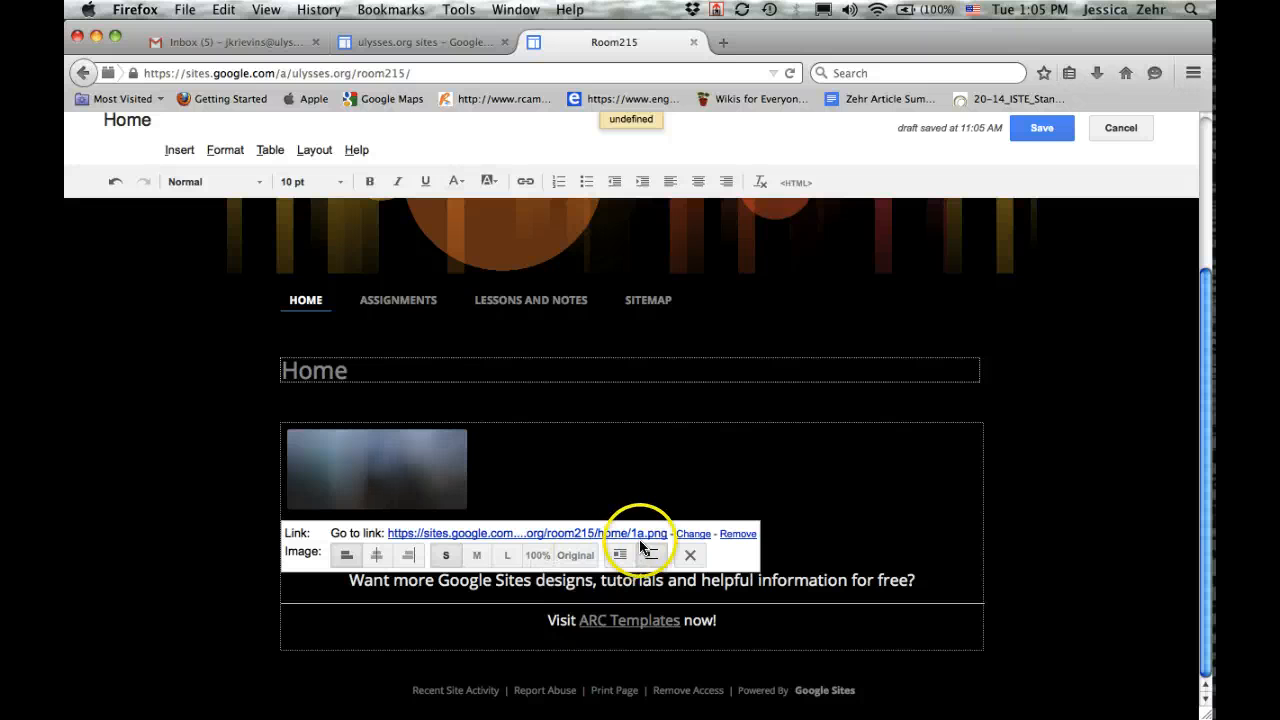
click(1038, 128)
click(1038, 128)
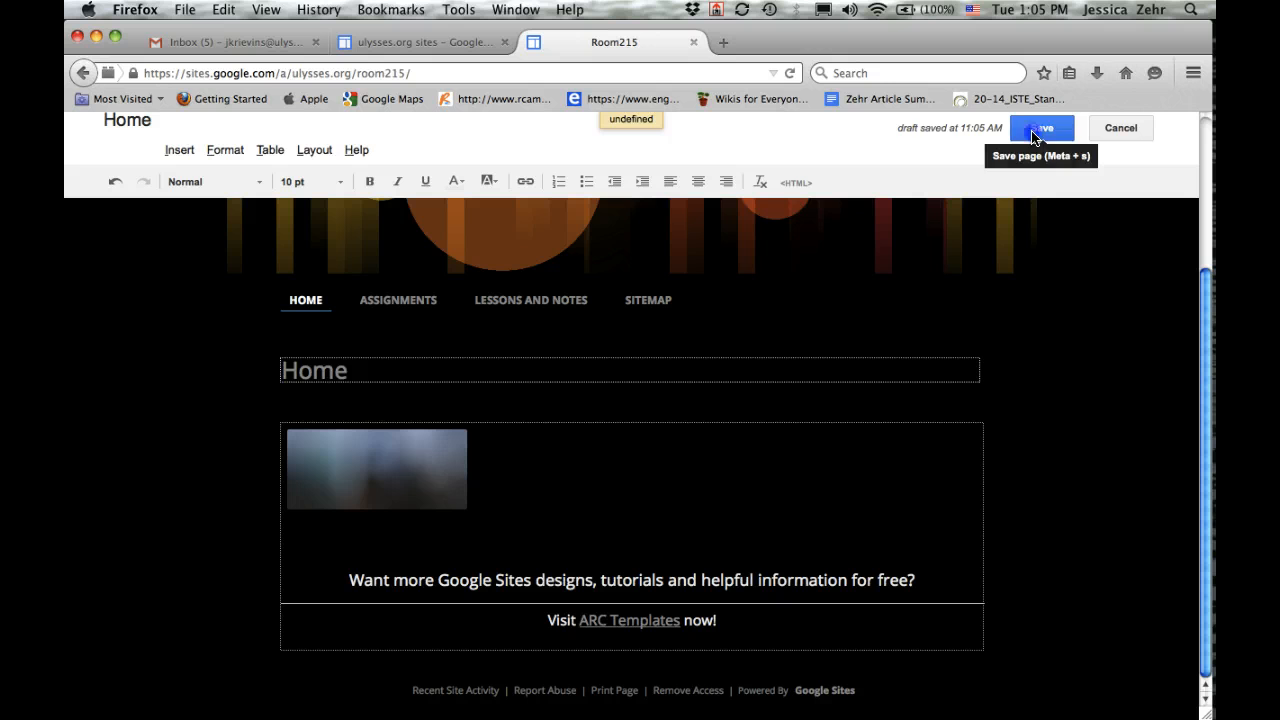
click(1038, 128)
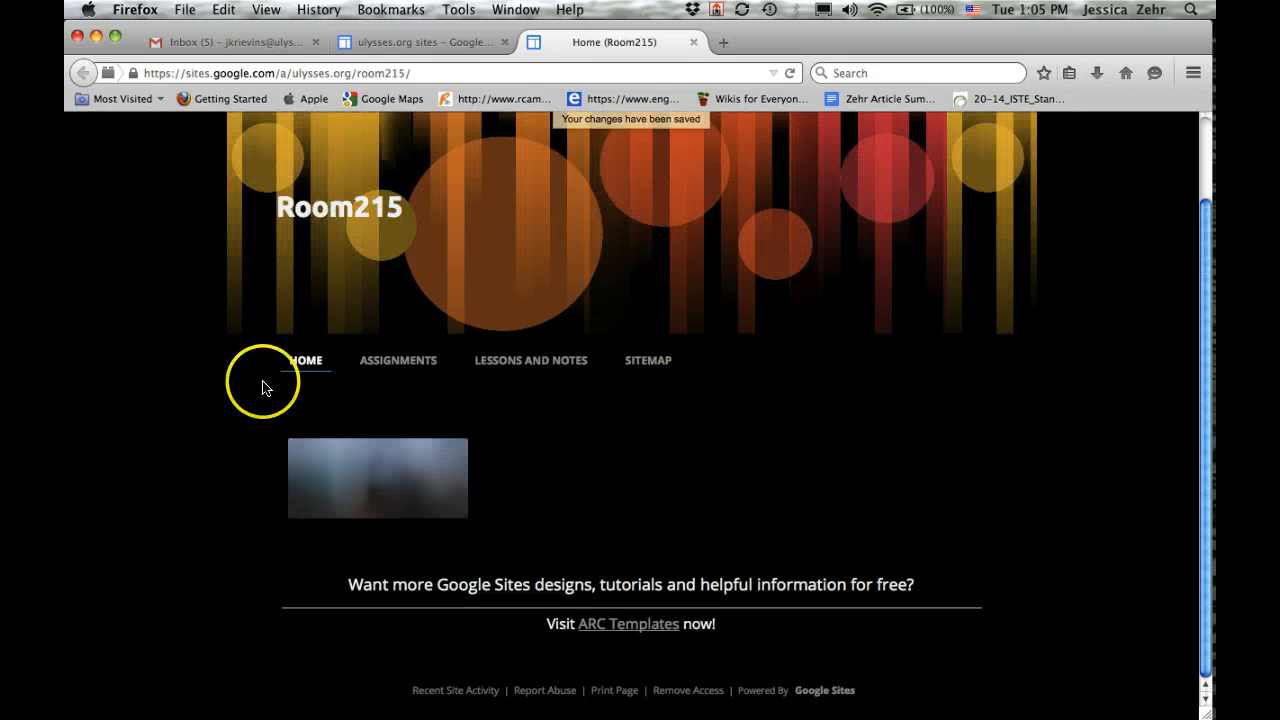
Open the Assignments page and start a new page with the name Math 101
click(432, 364)
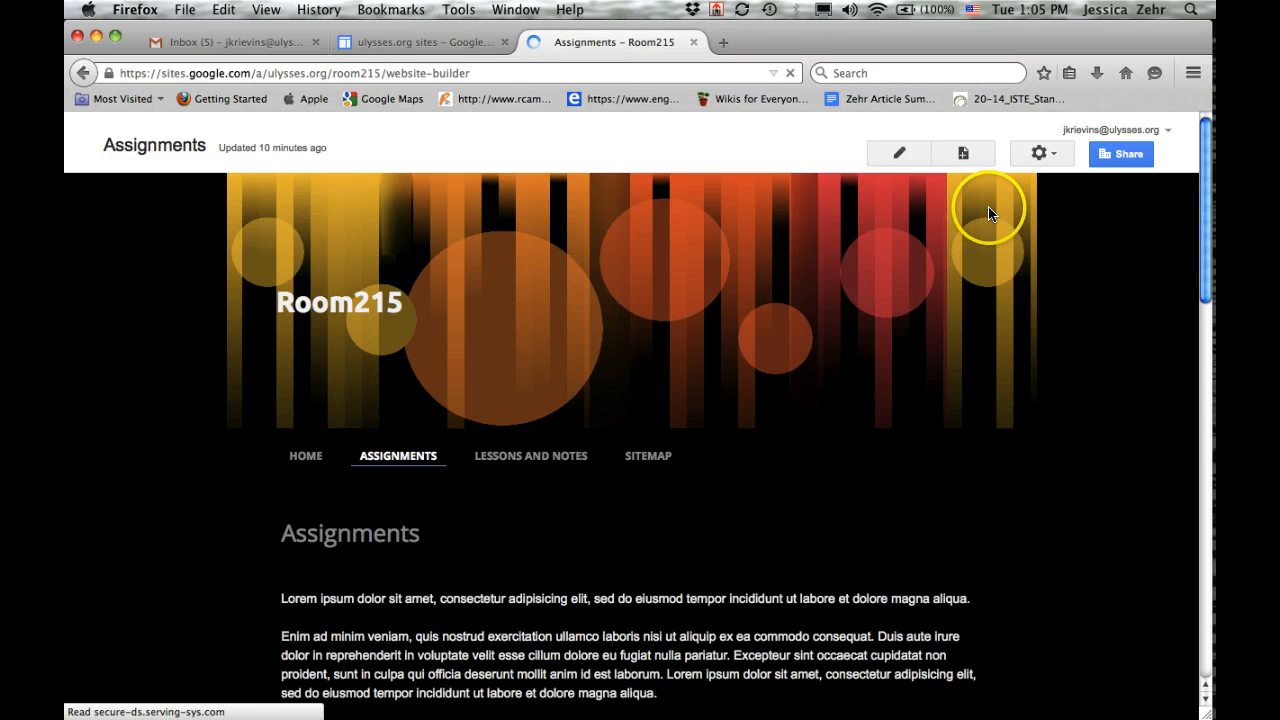
click(963, 153)
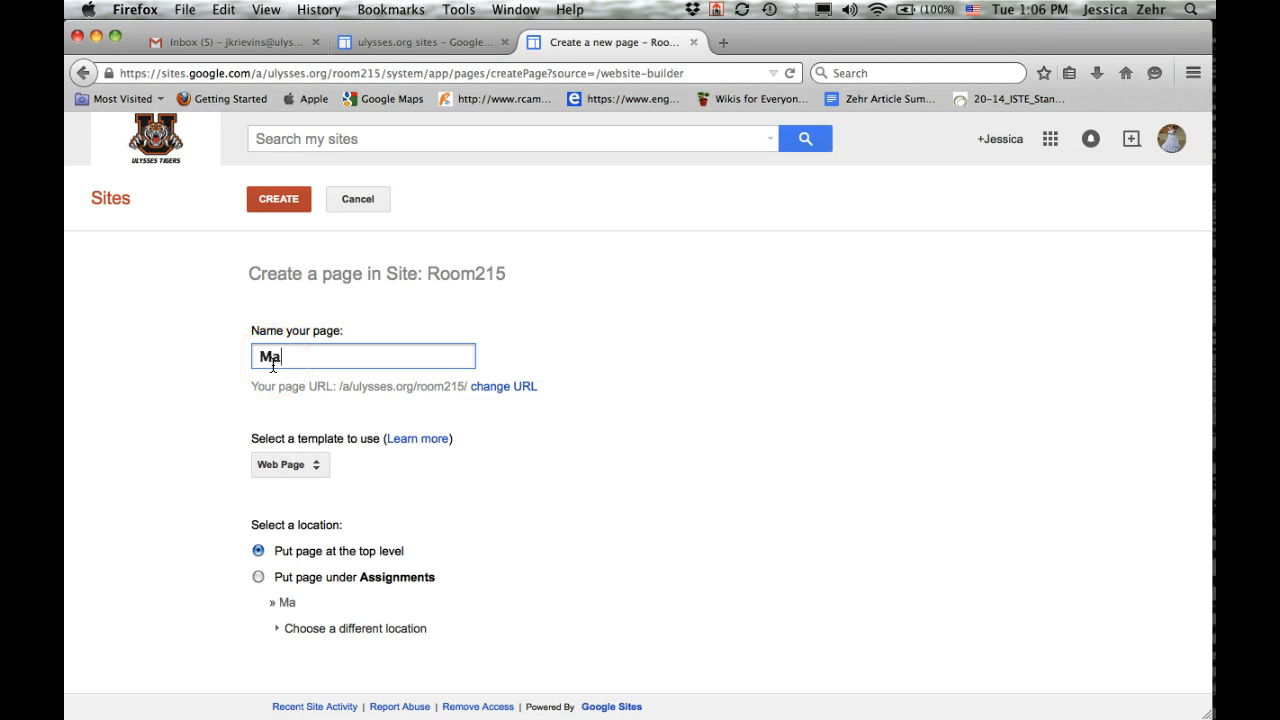
text(t)
text(01)
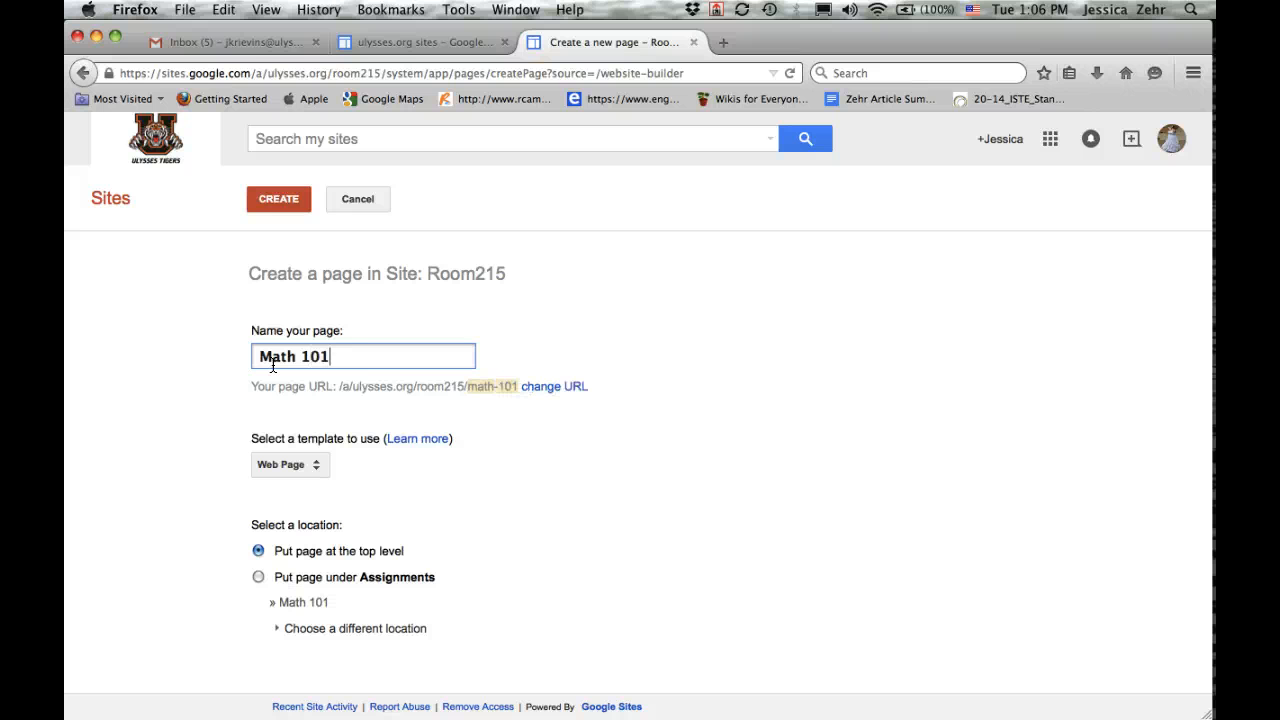
Replace the new page's name with Pre Alg., place it under Assignments and create it
key(BackSpace)
key(BackSpace)
key(BackSpace)
key(BackSpace)
key(BackSpace)
key(BackSpace)
key(BackSpace)
key(BackSpace)
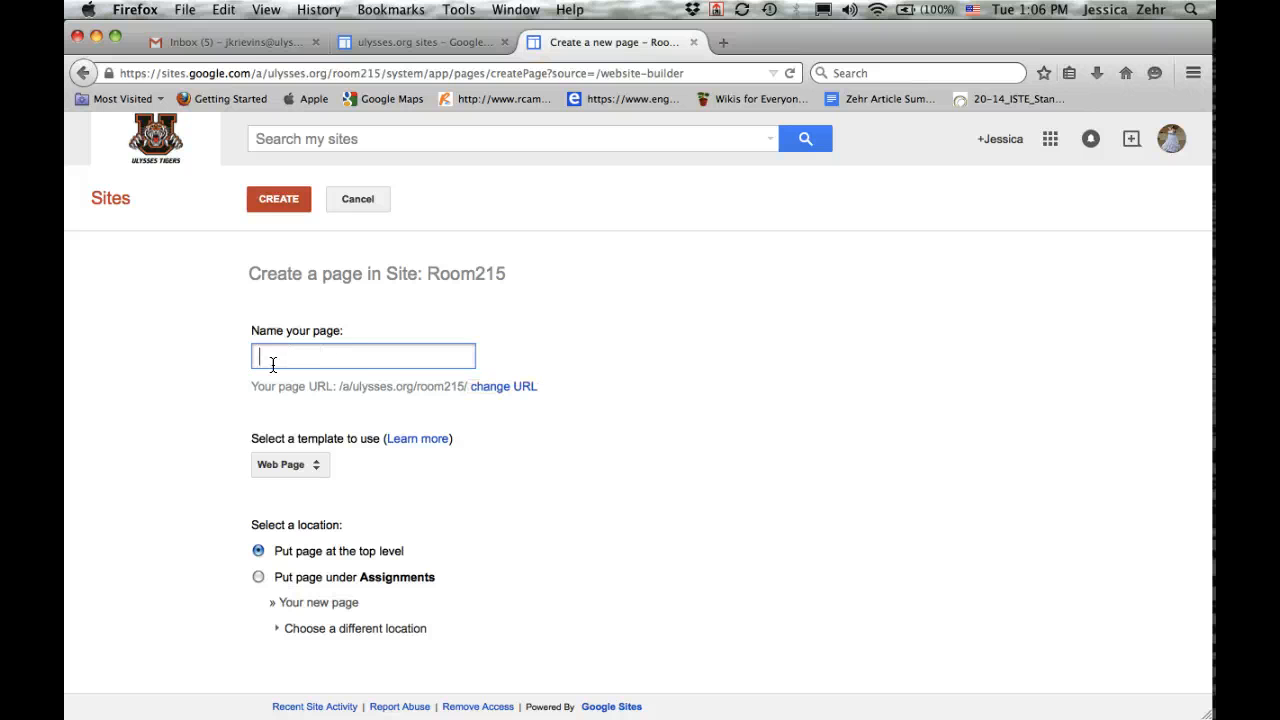
text(A)
key(BackSpace)
text(Pre)
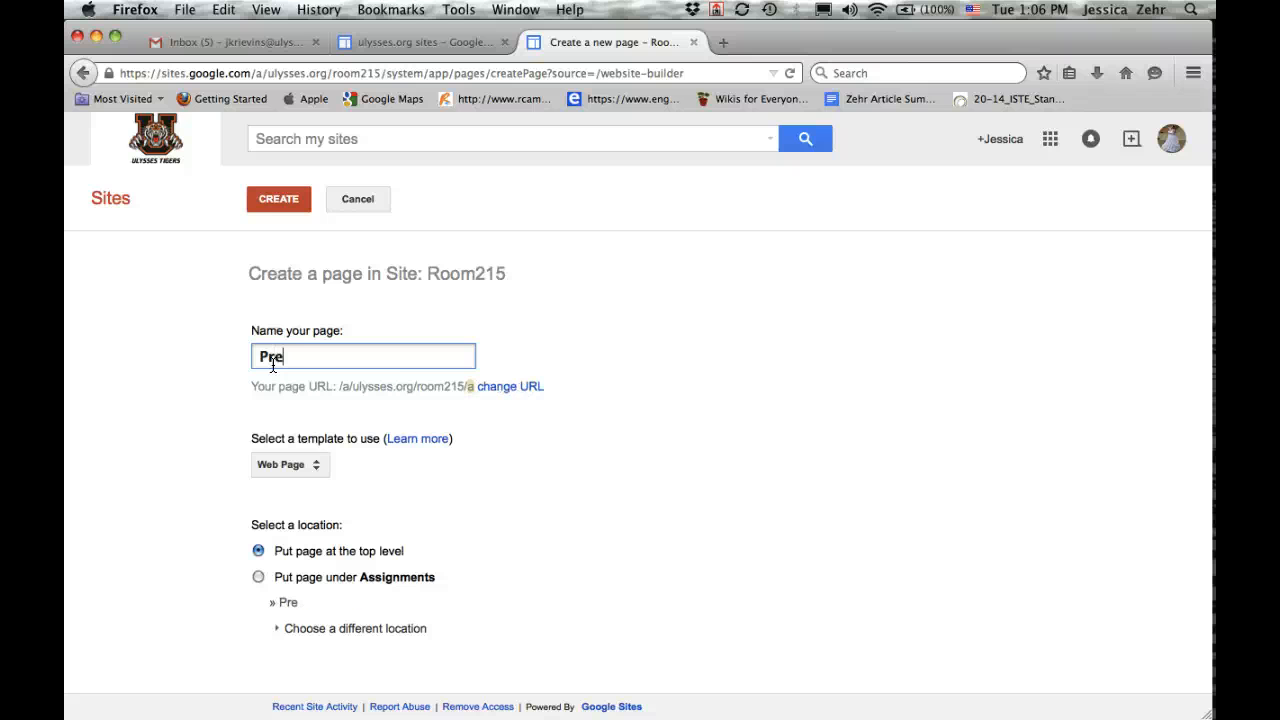
text( Alg.)
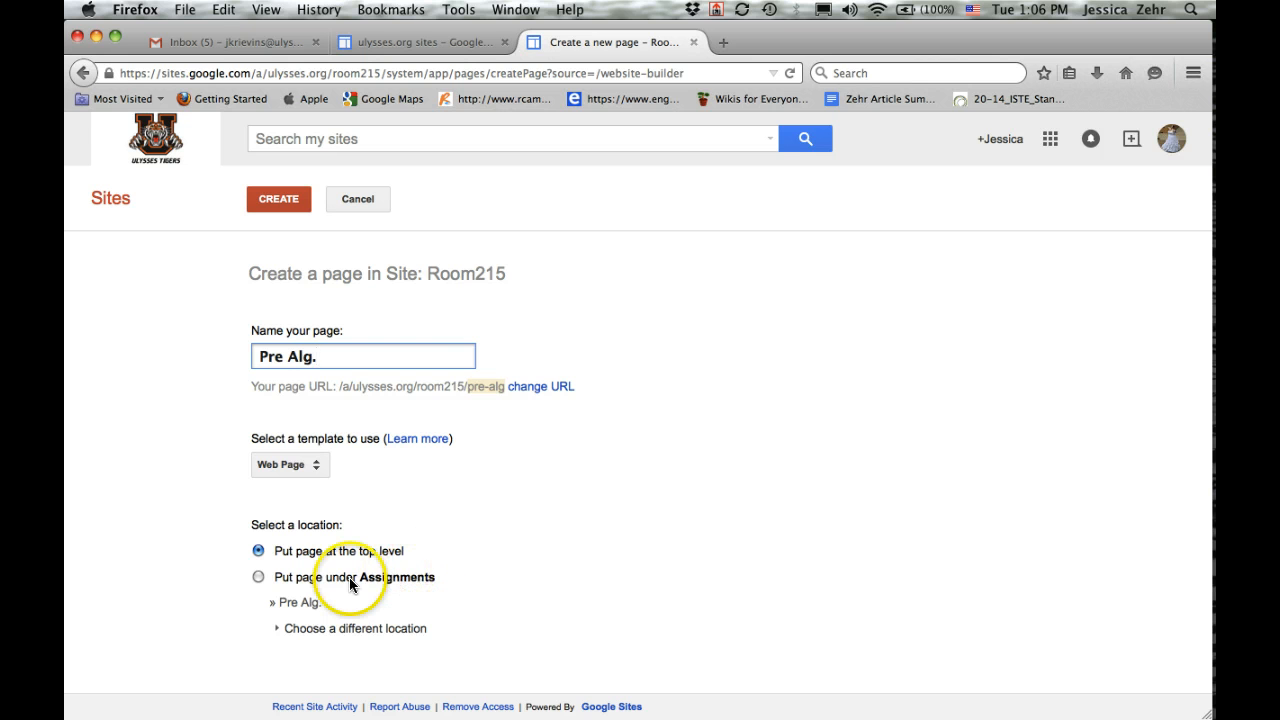
click(258, 577)
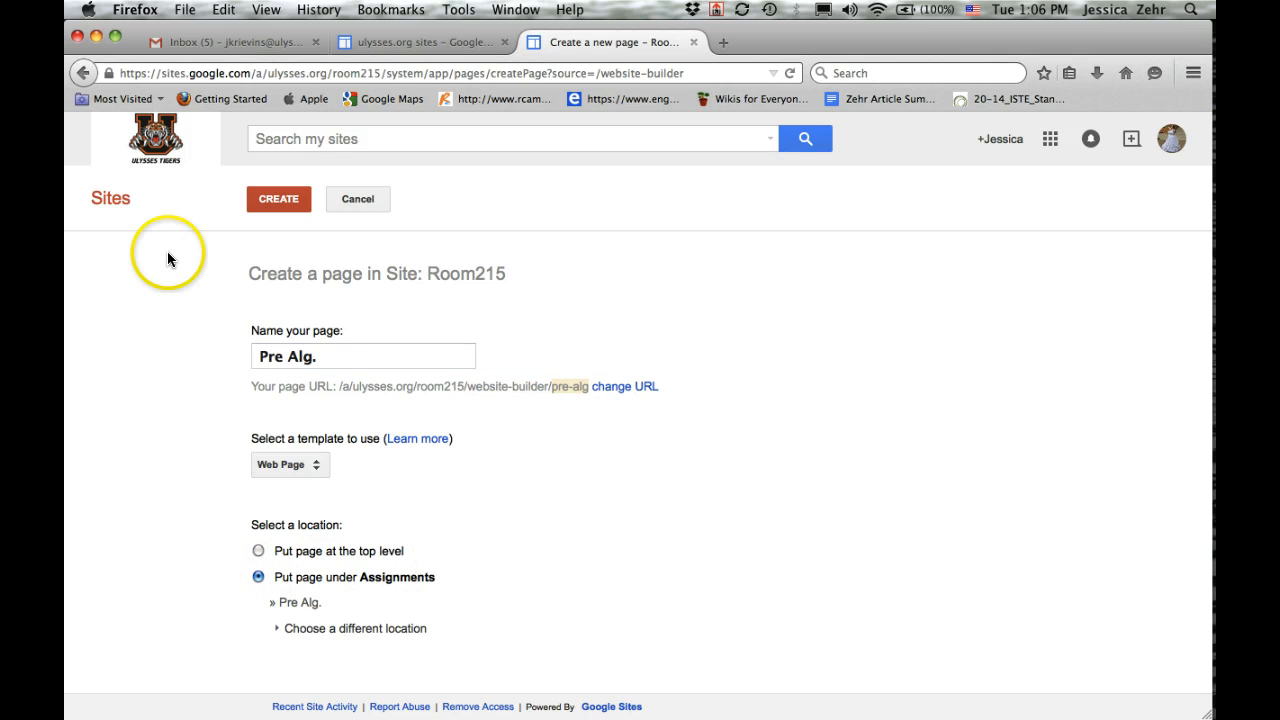
click(261, 204)
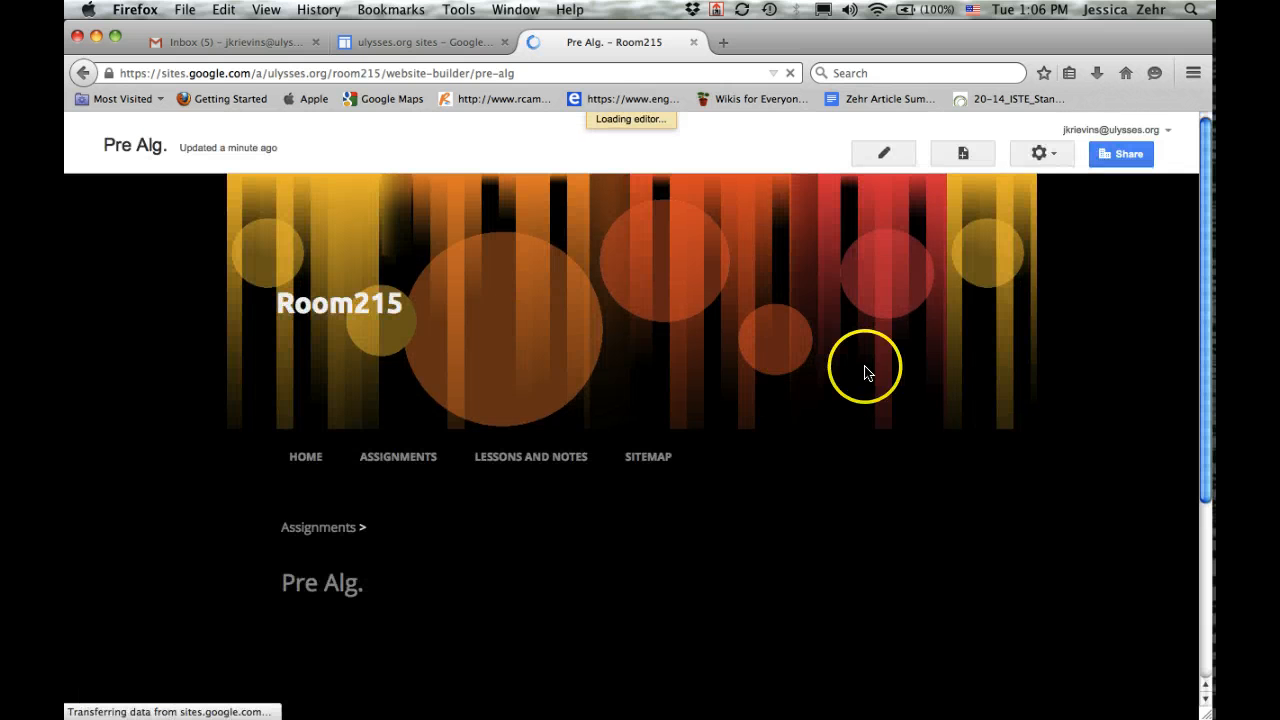
Enter "Welcome to Pre Alg. This page will host all of the assignments for your class." in the page body
scroll(920, 267, down, 3)
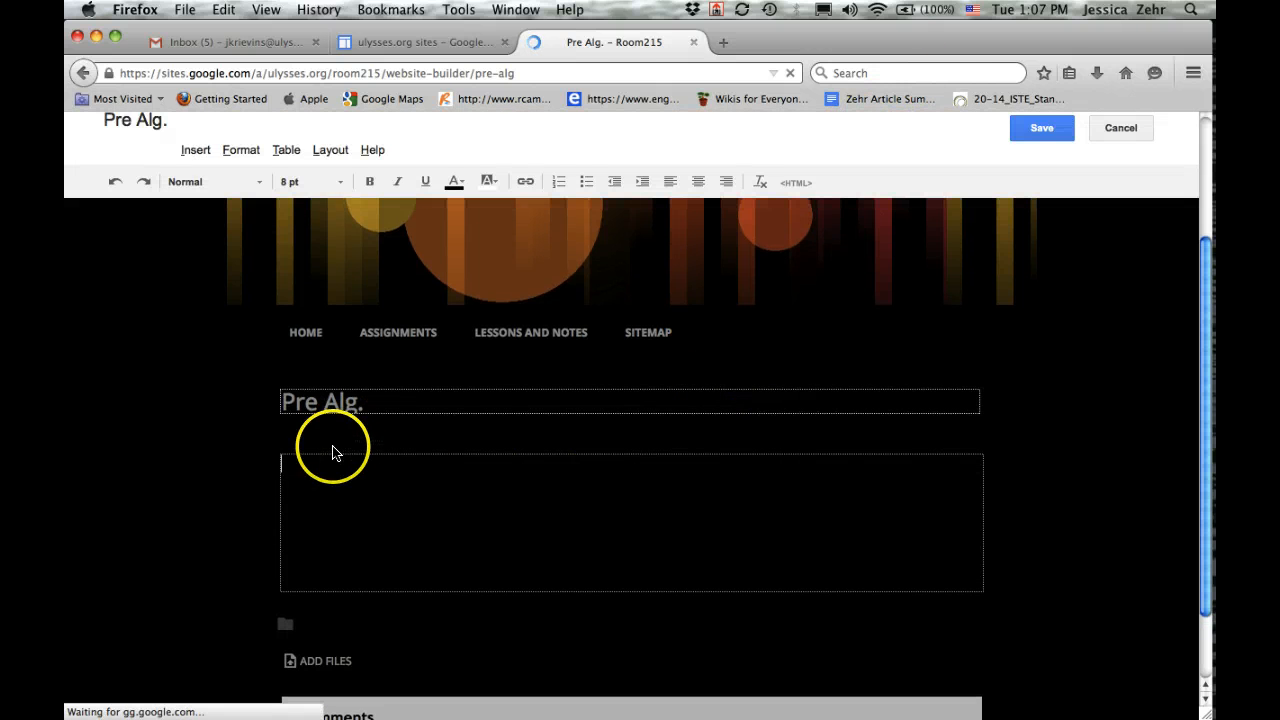
click(331, 449)
text(We)
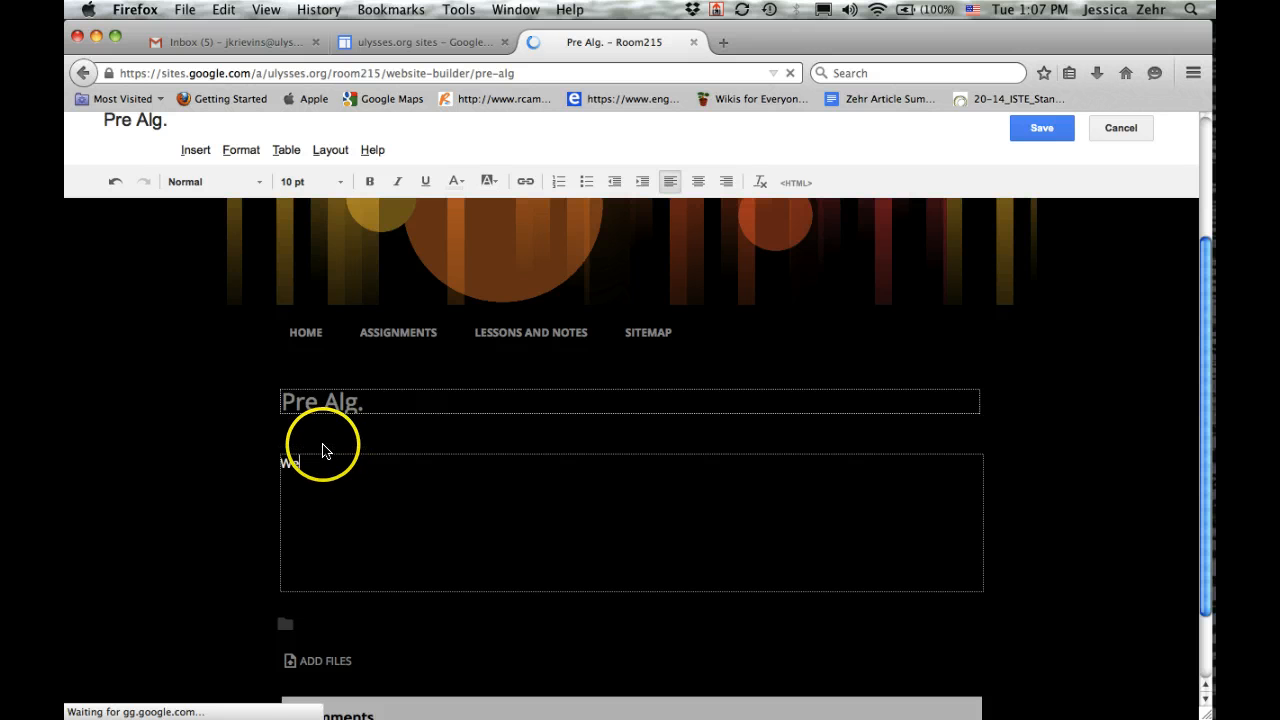
text(lcome to Pre)
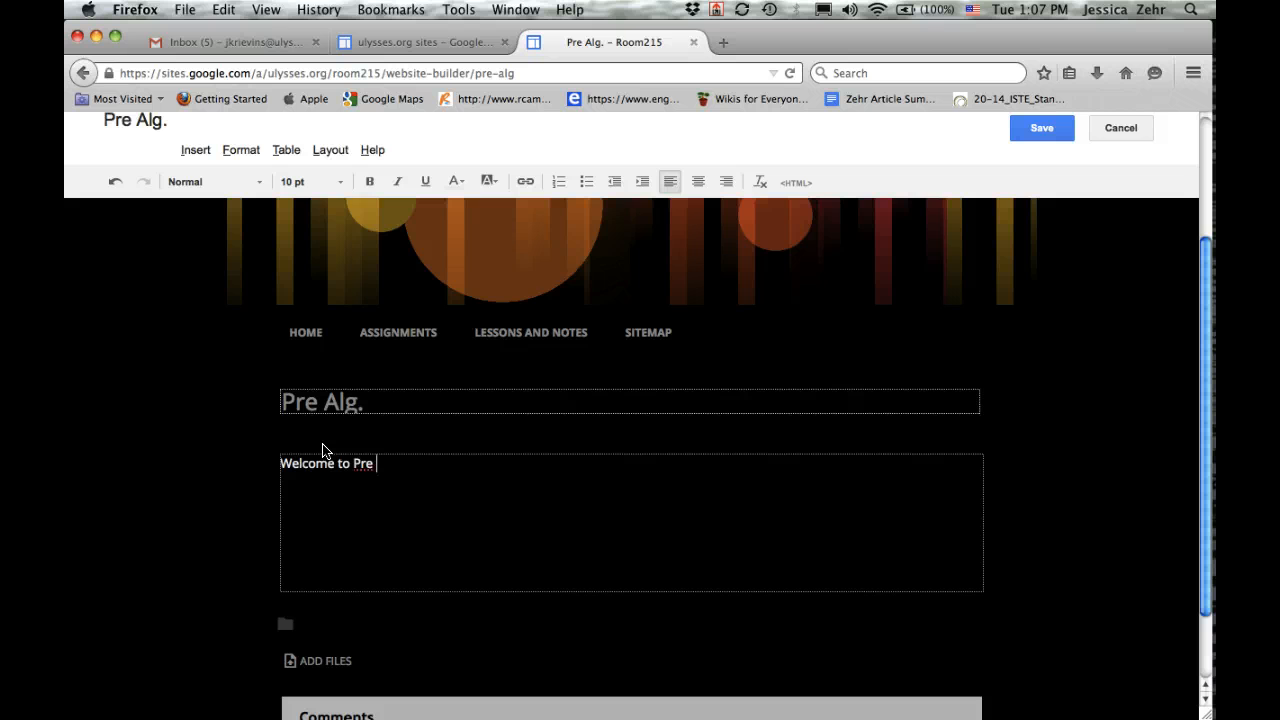
text( Alg)
text(rb)
key(BackSpace)
key(BackSpace)
text(.)
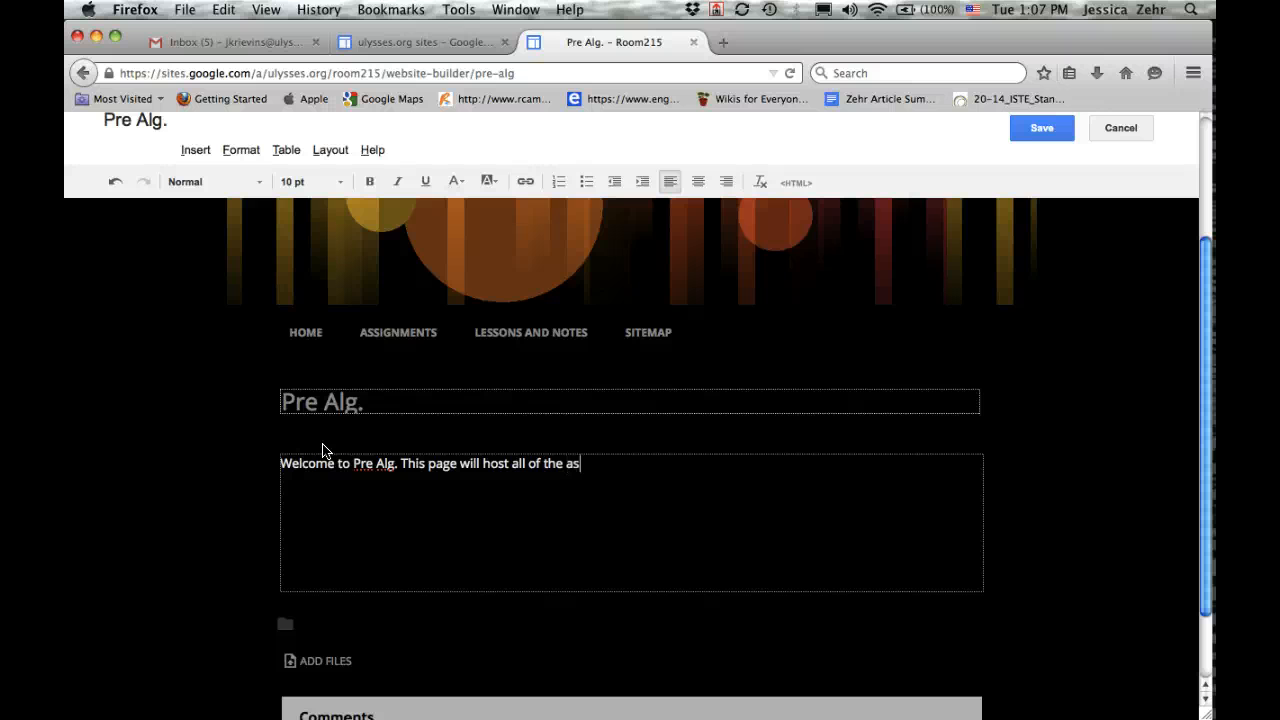
text(signments for your class.)
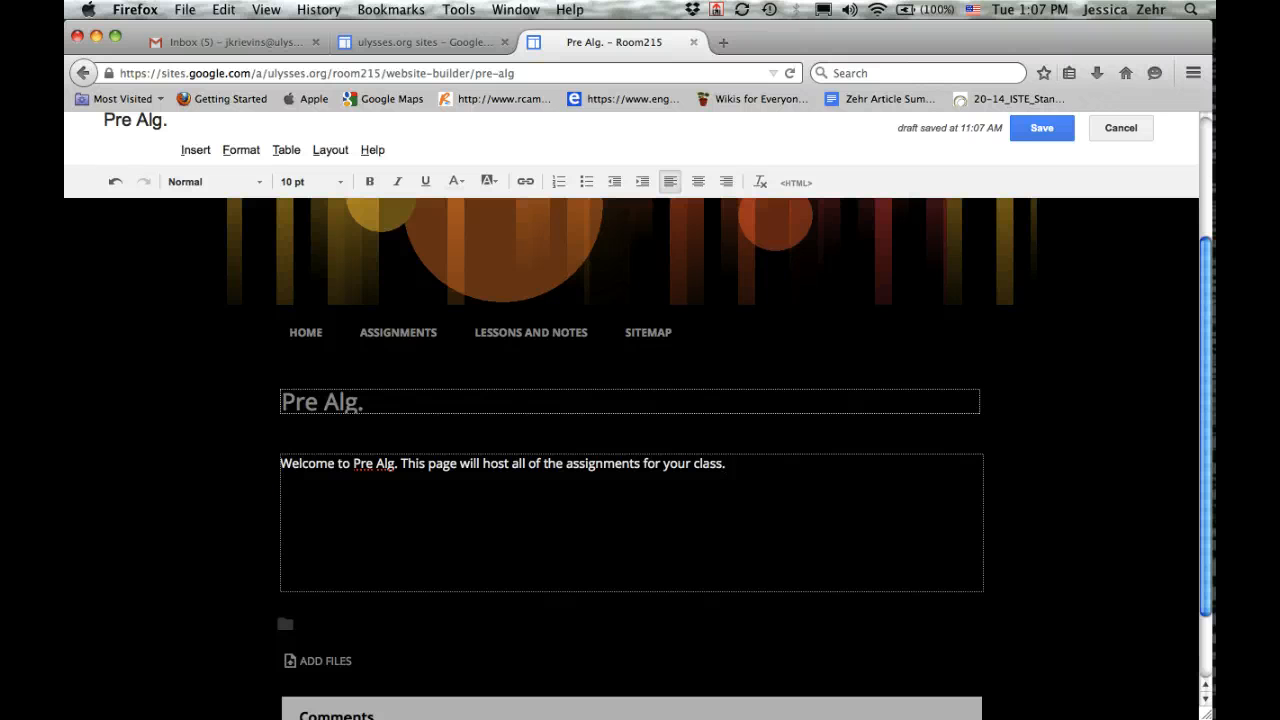
Add two line breaks below the welcome text and choose the account's main Google Calendar for insertion there
click(297, 503)
key(Return)
key(Return)
click(184, 152)
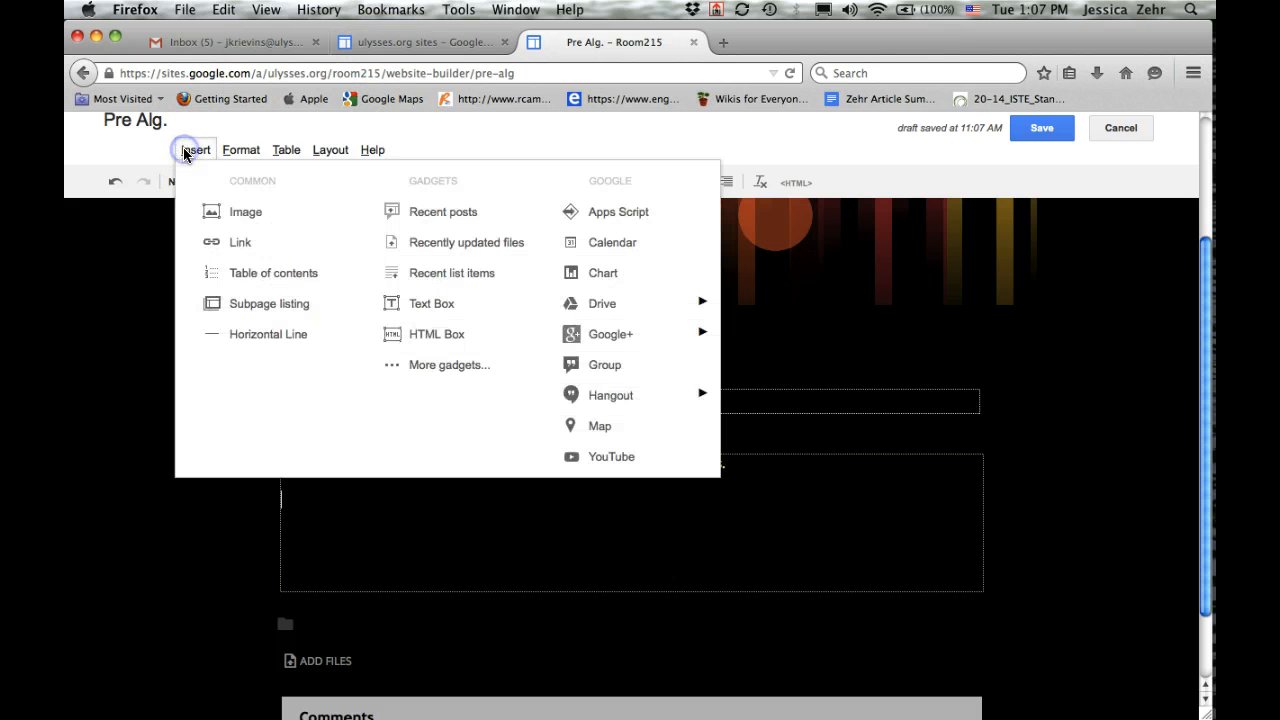
mouse_move(196, 150)
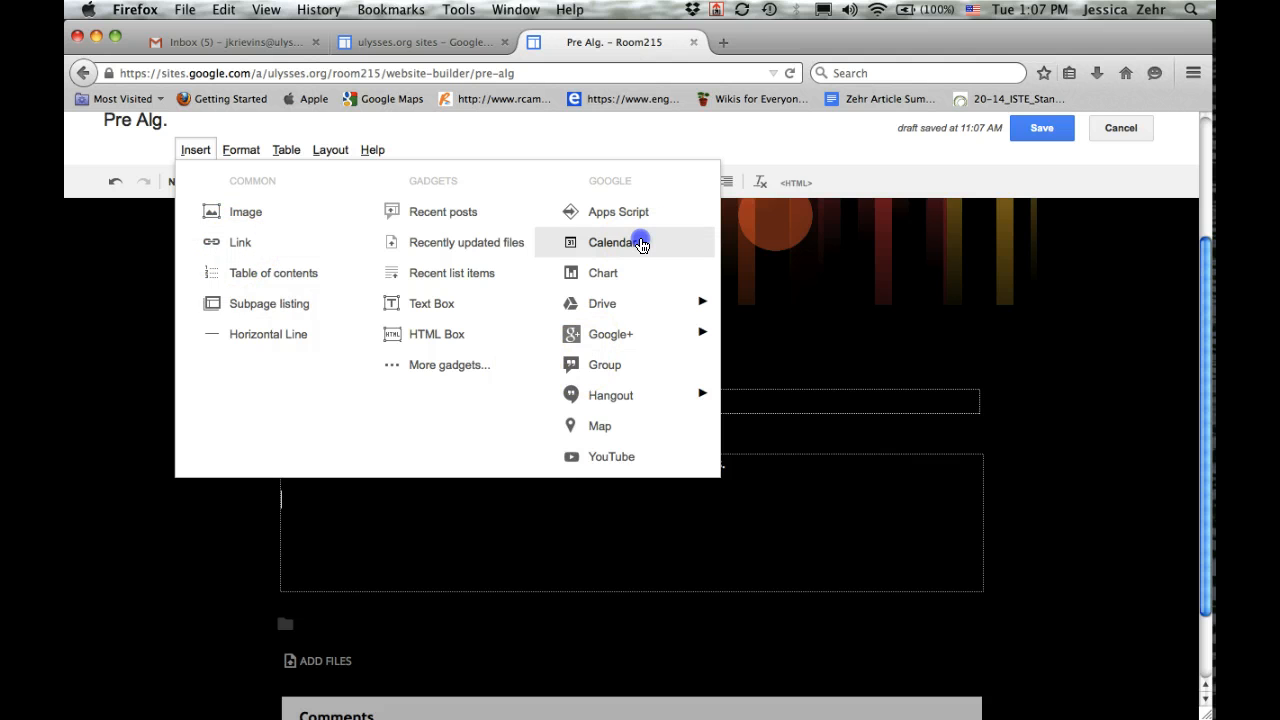
click(638, 245)
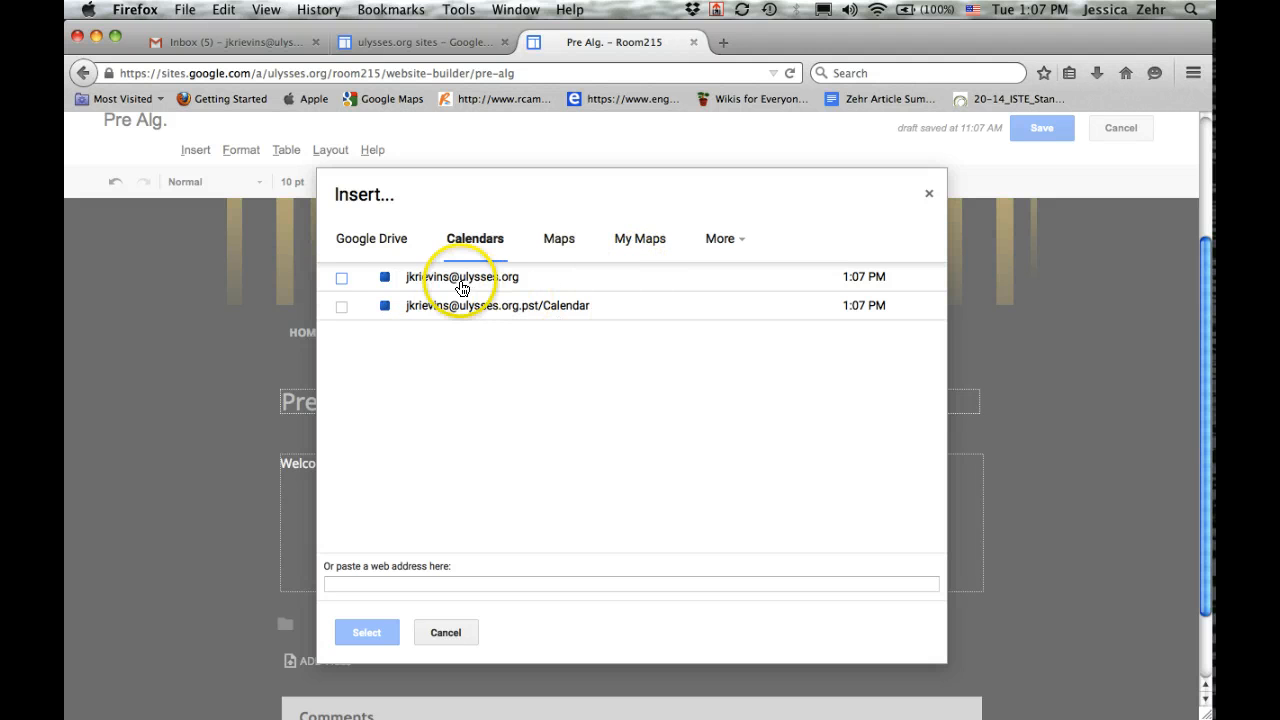
click(345, 280)
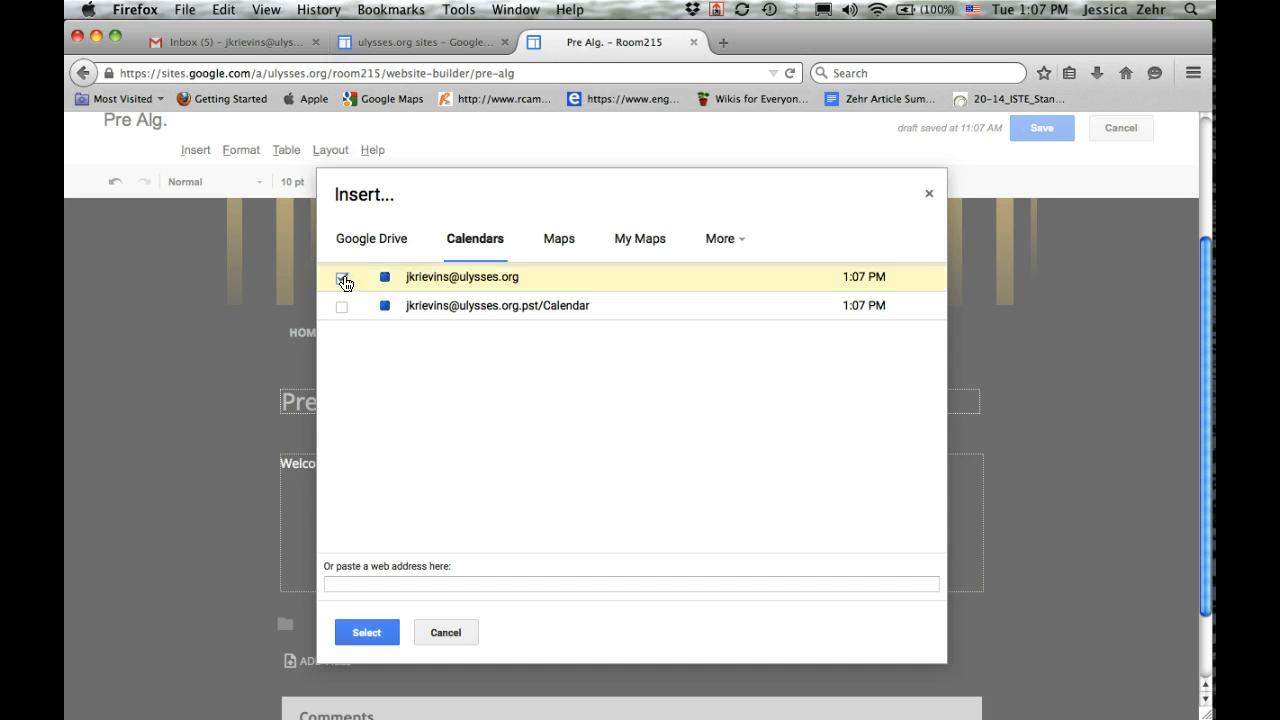
click(367, 632)
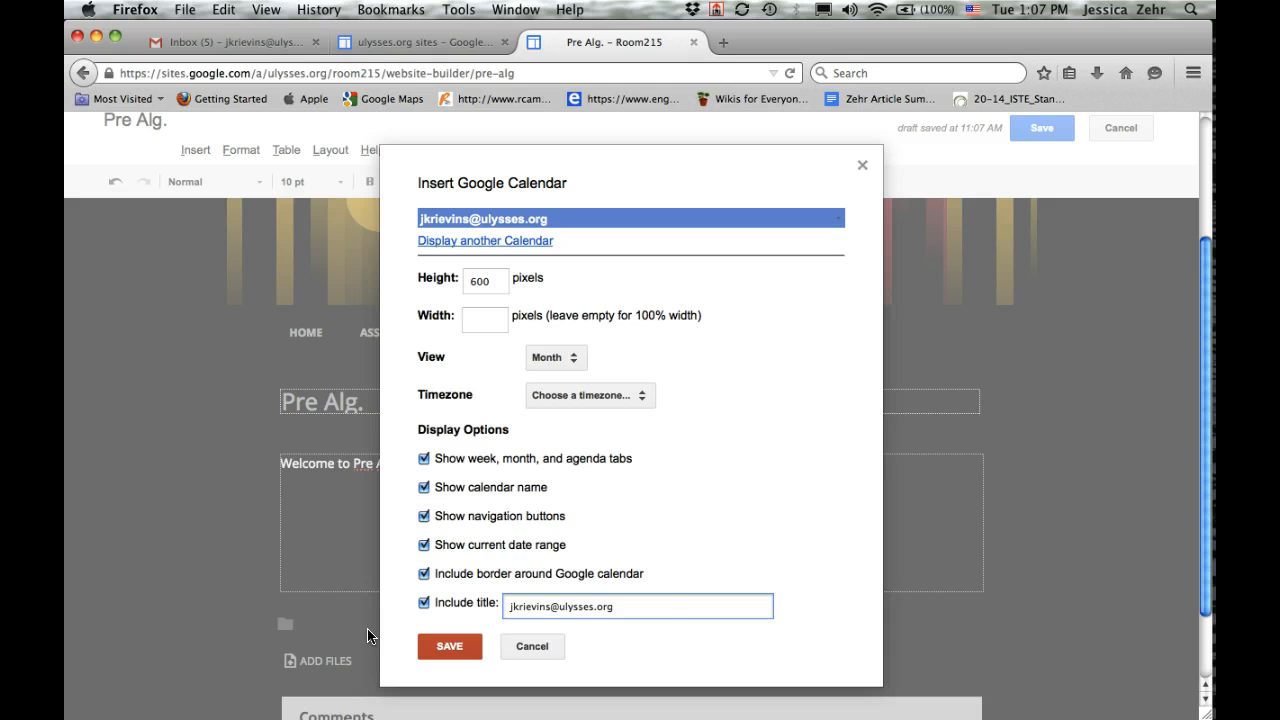
Insert the Google Calendar without its title, border or calendar name, keeping the 600-pixel height and Month view
click(424, 604)
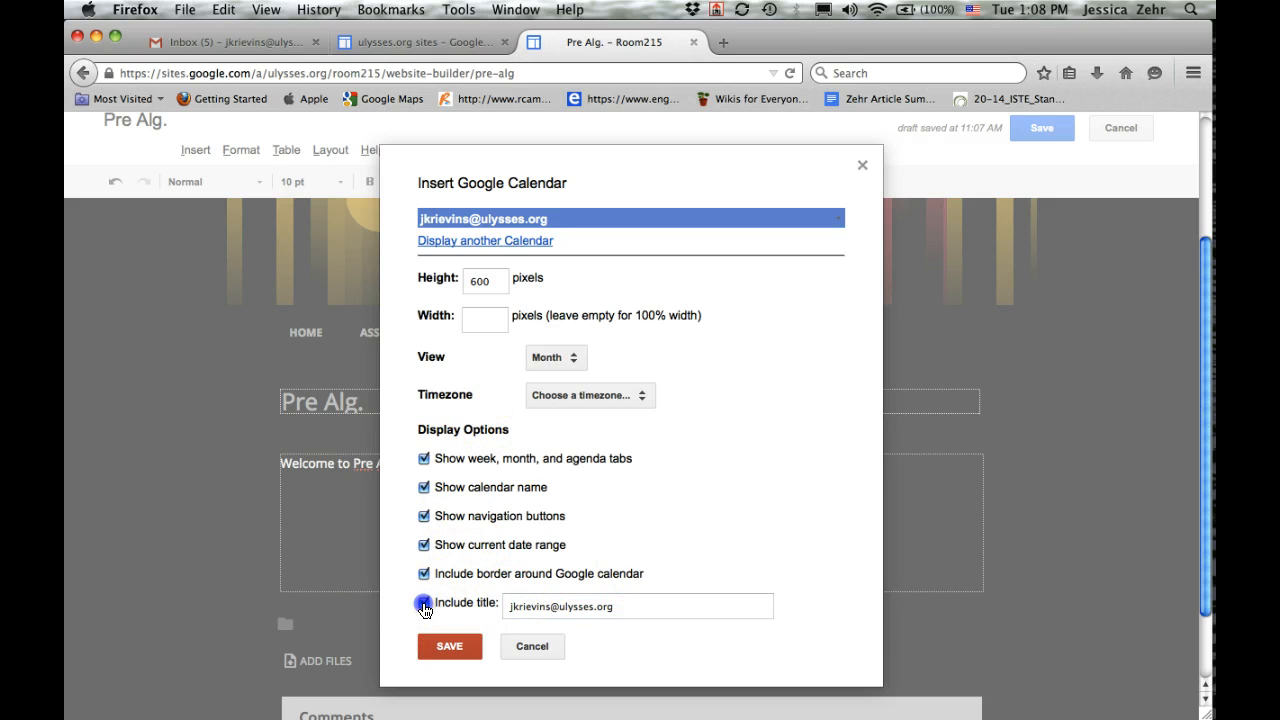
click(424, 574)
click(425, 545)
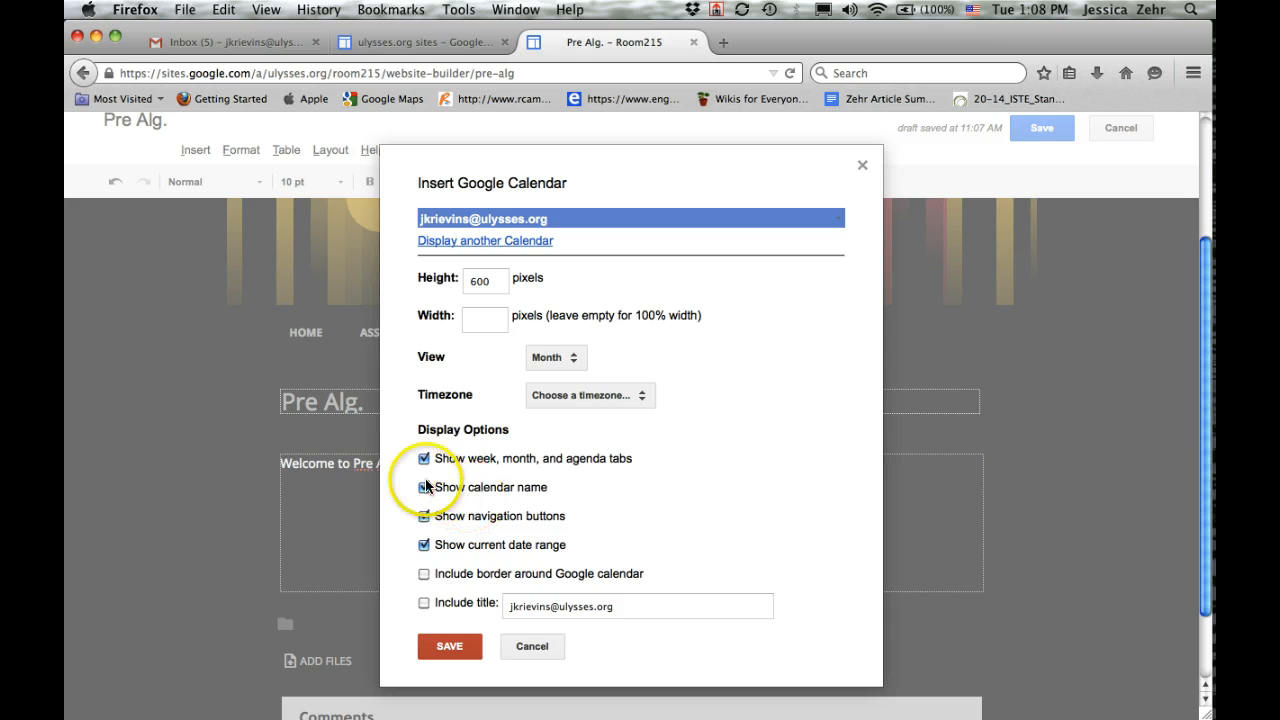
click(424, 487)
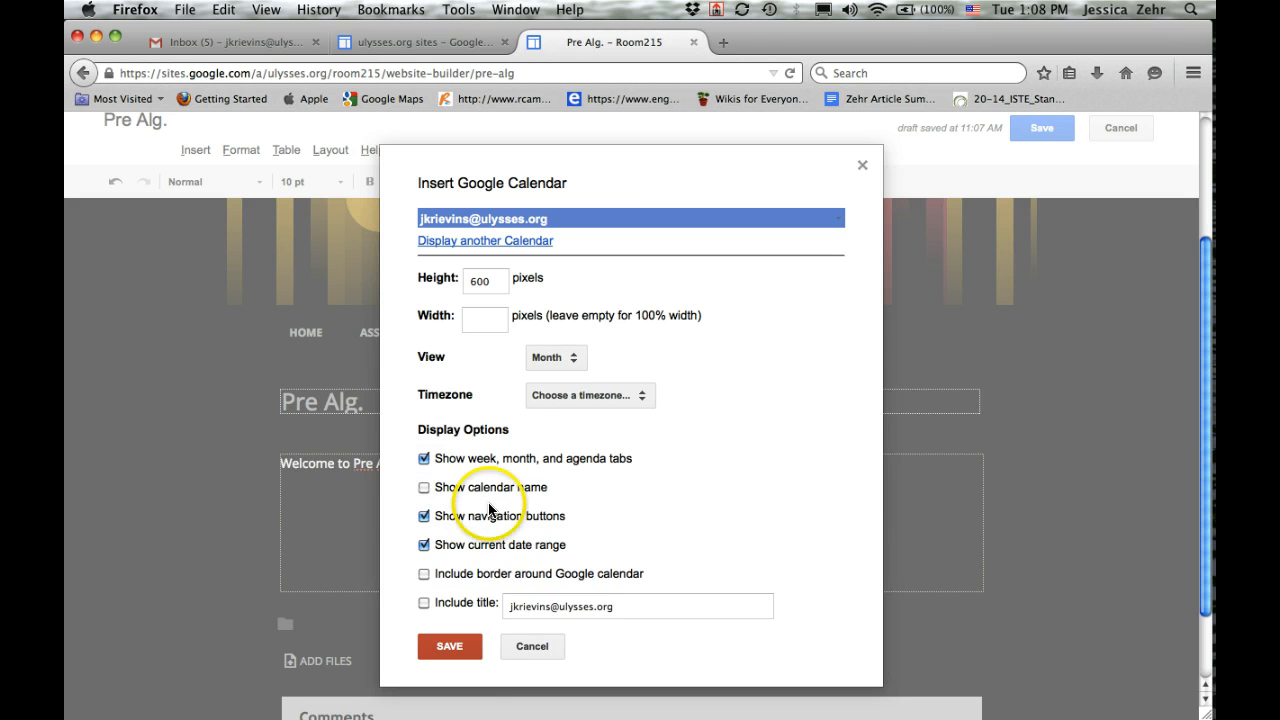
click(455, 645)
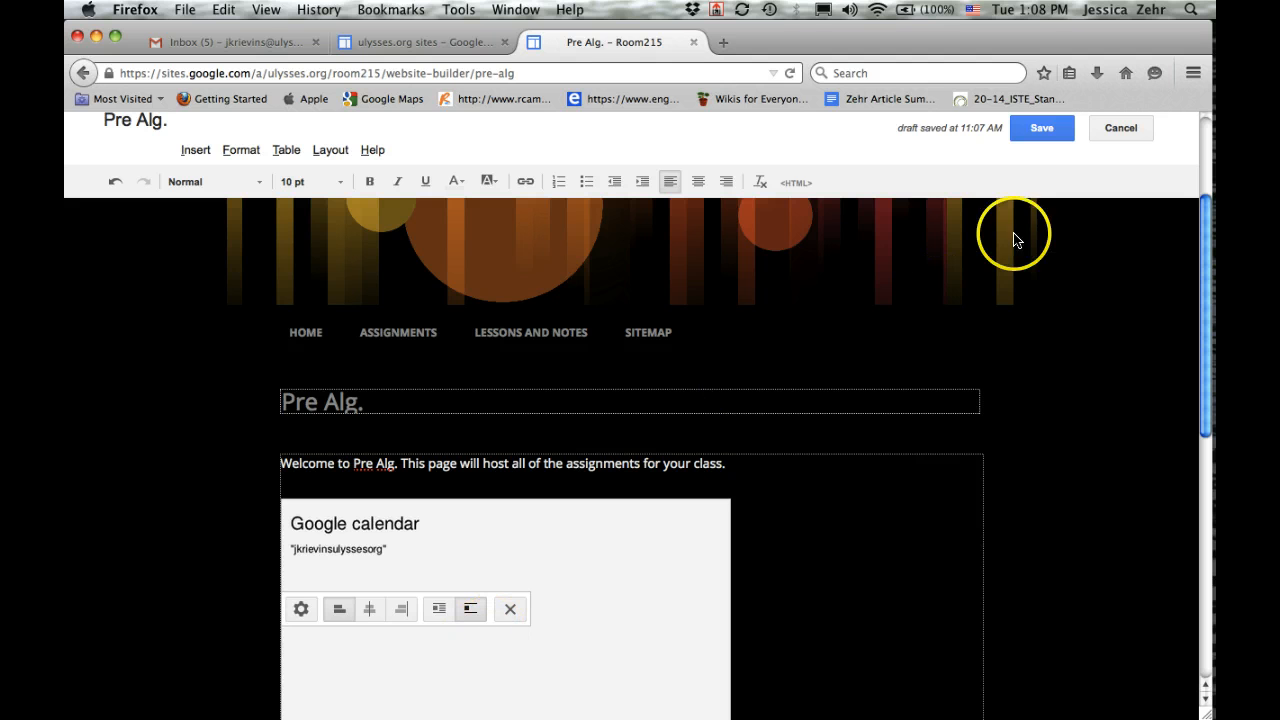
Save the Pre Alg. page and check the embedded calendar on it
click(1043, 128)
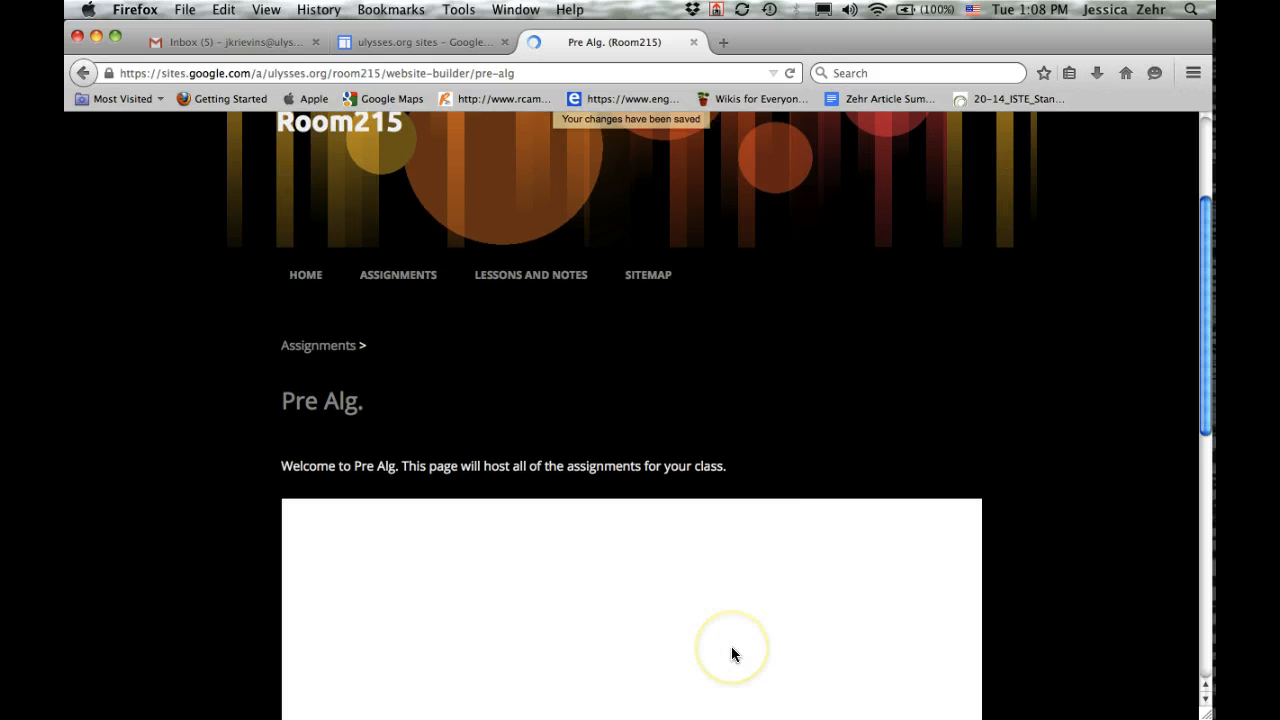
scroll(868, 562, down, 3)
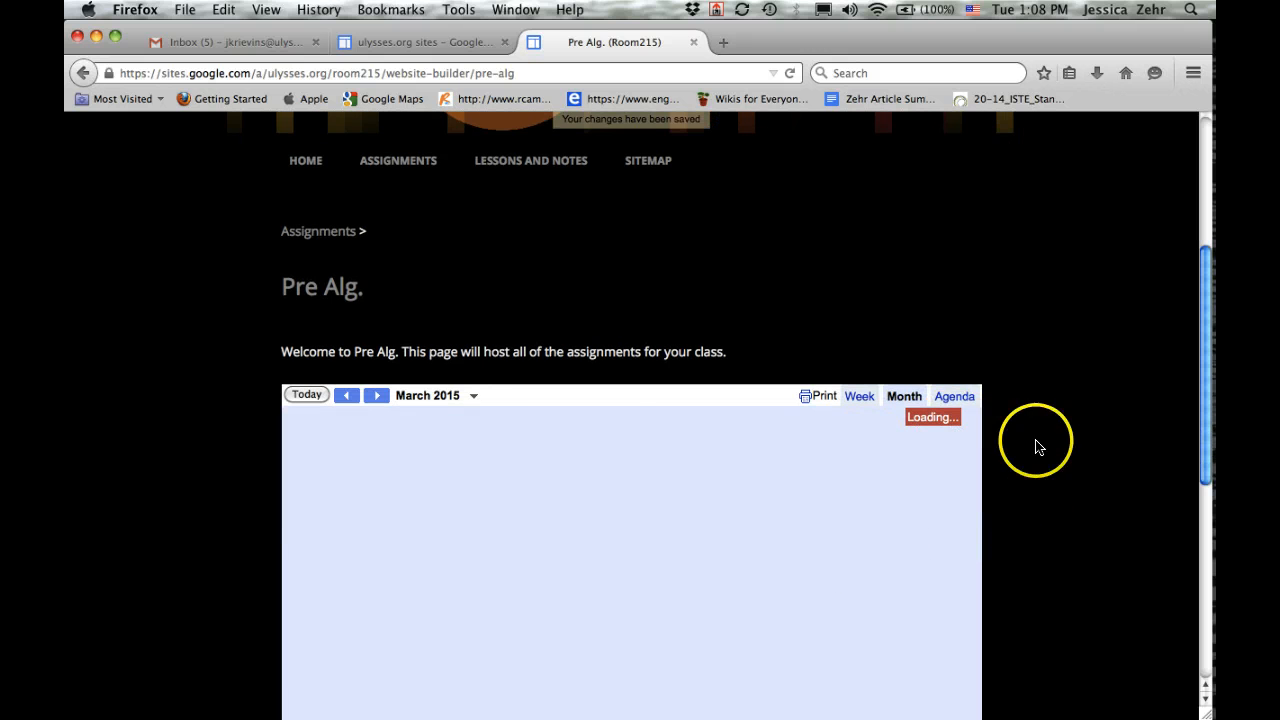
scroll(1037, 447, down, 3)
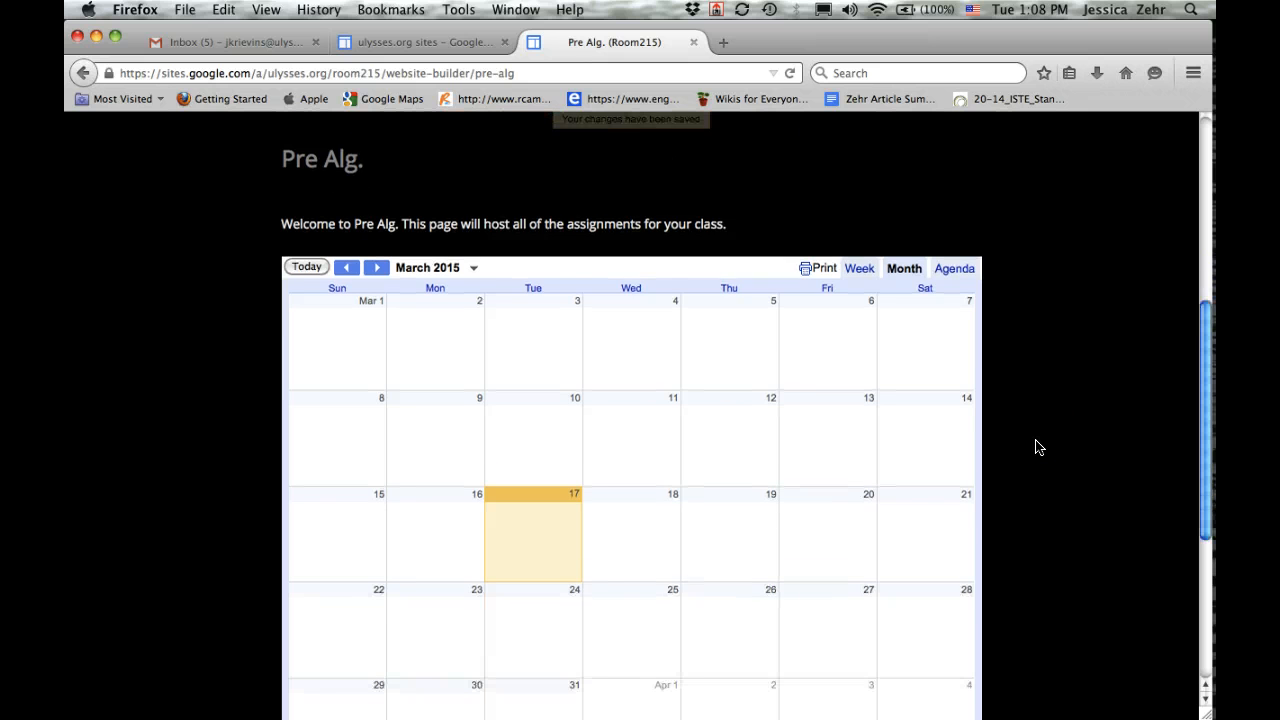
scroll(1037, 447, up, 2)
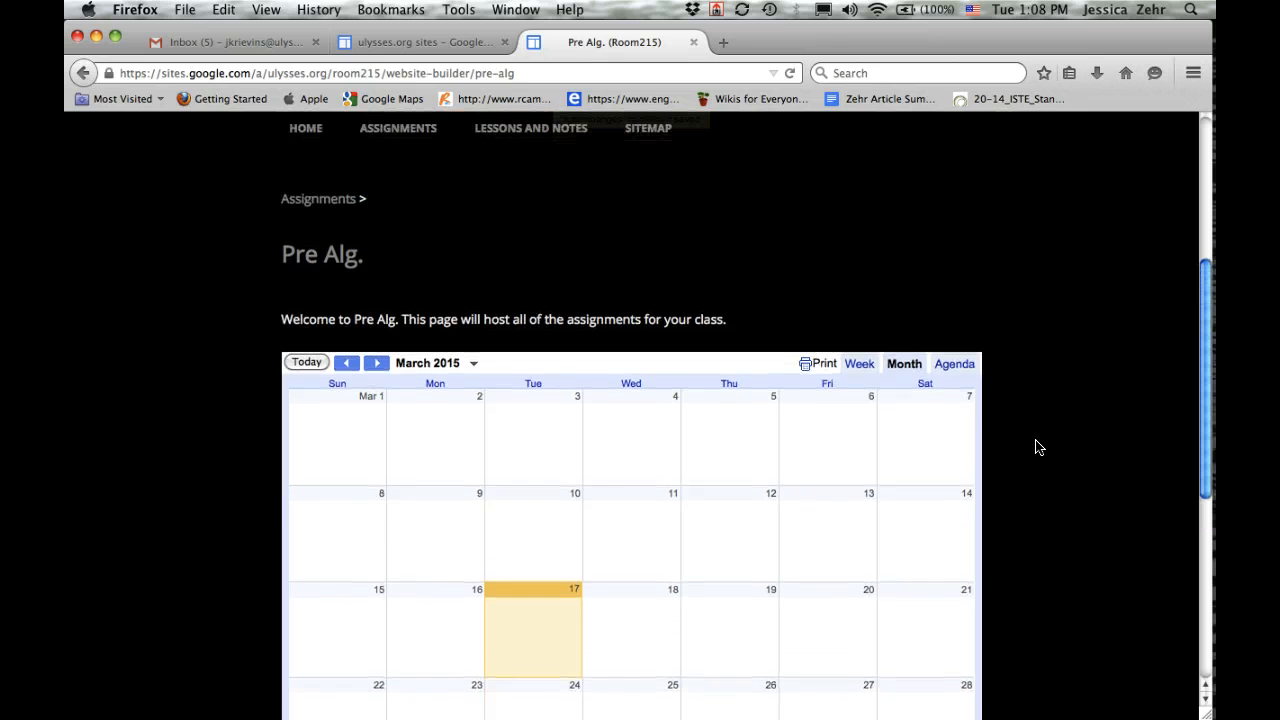
Create a new web page named Student Handbook at the top level of the Room215 site
scroll(1037, 447, up, 7)
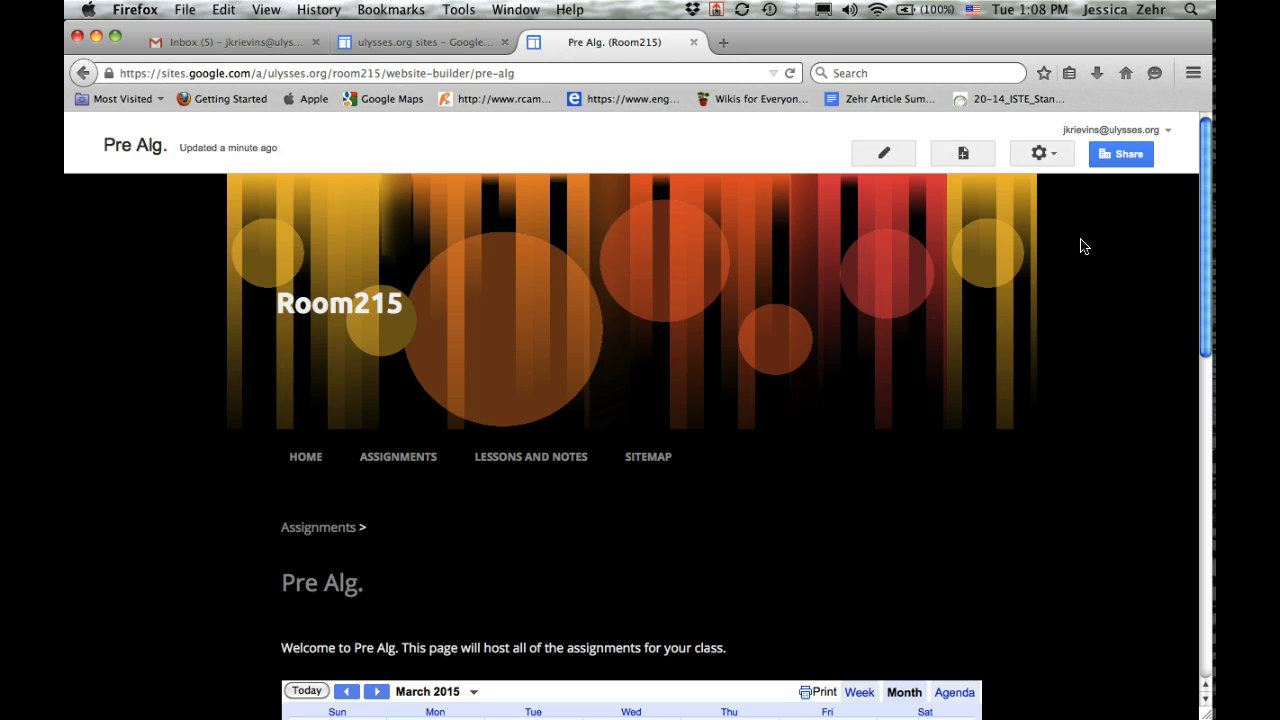
click(960, 150)
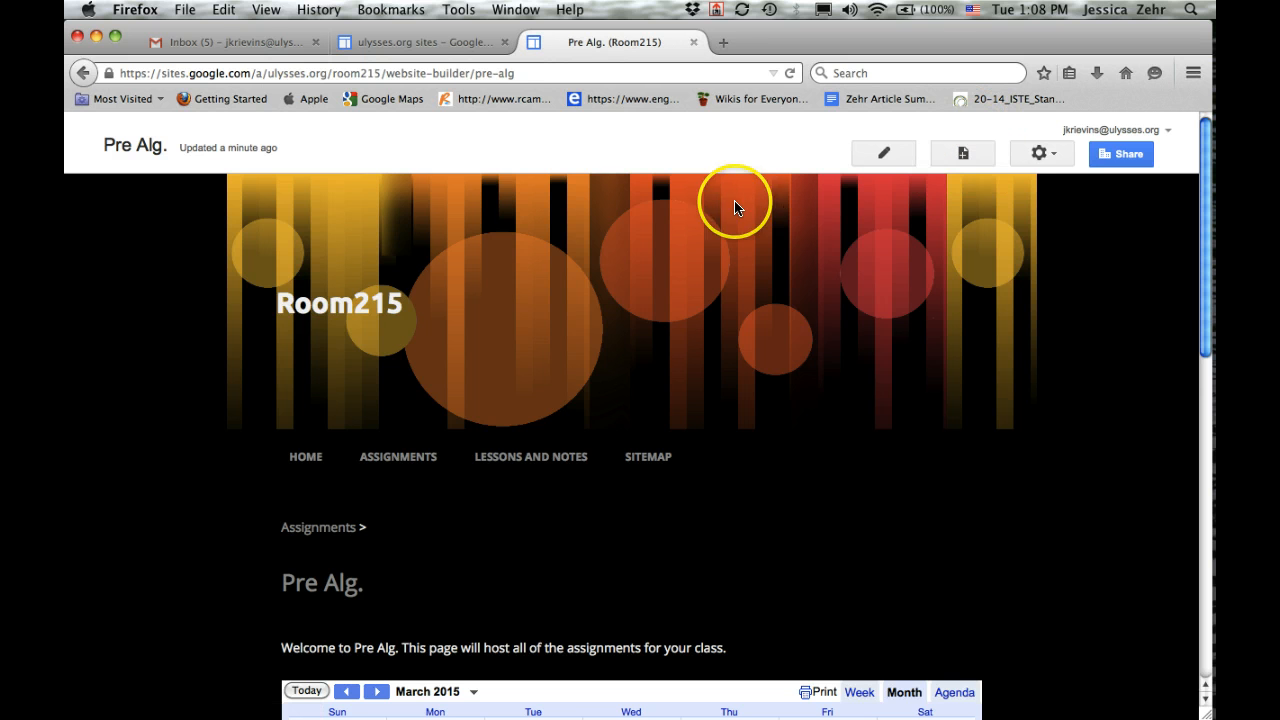
click(986, 156)
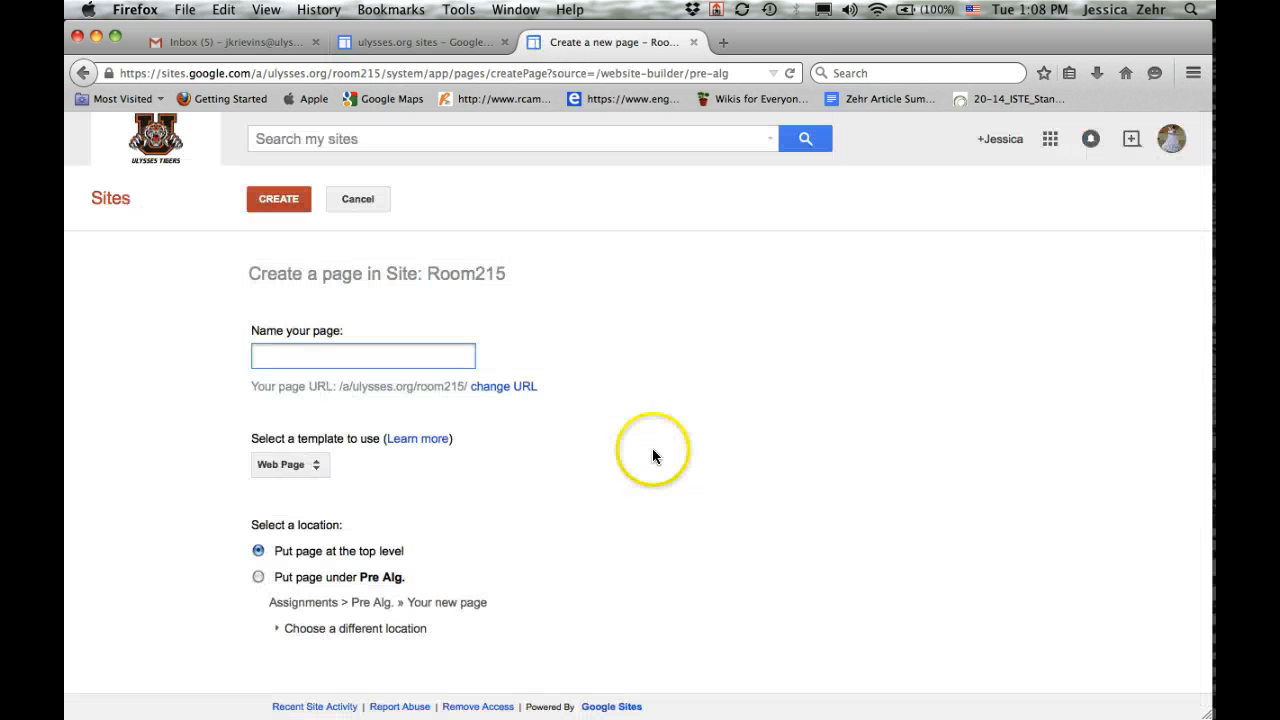
click(295, 362)
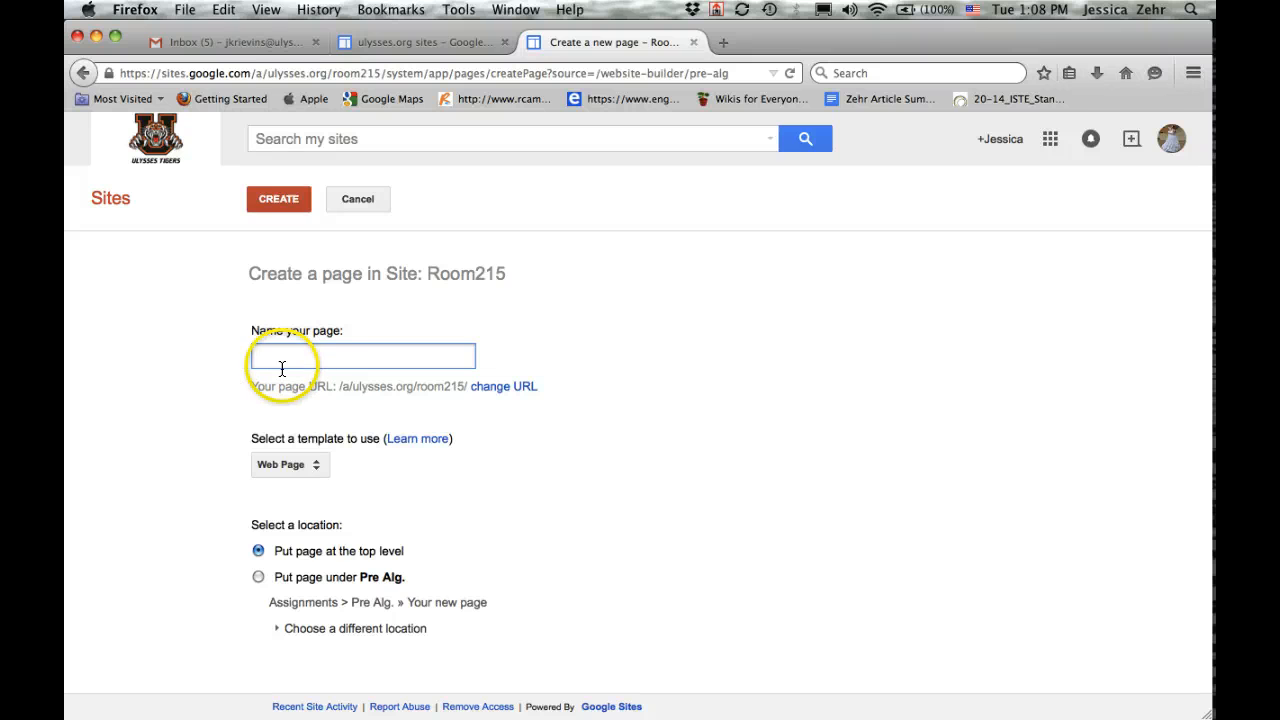
text(Stu)
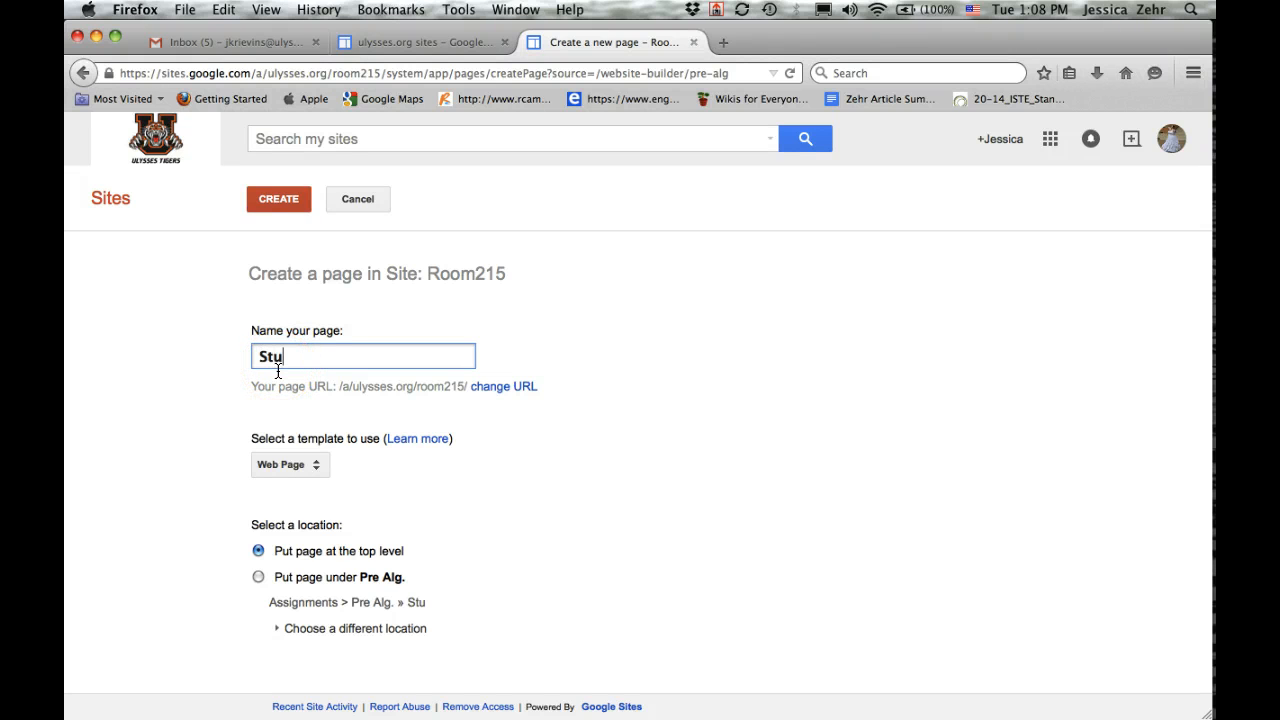
text(dent Ha)
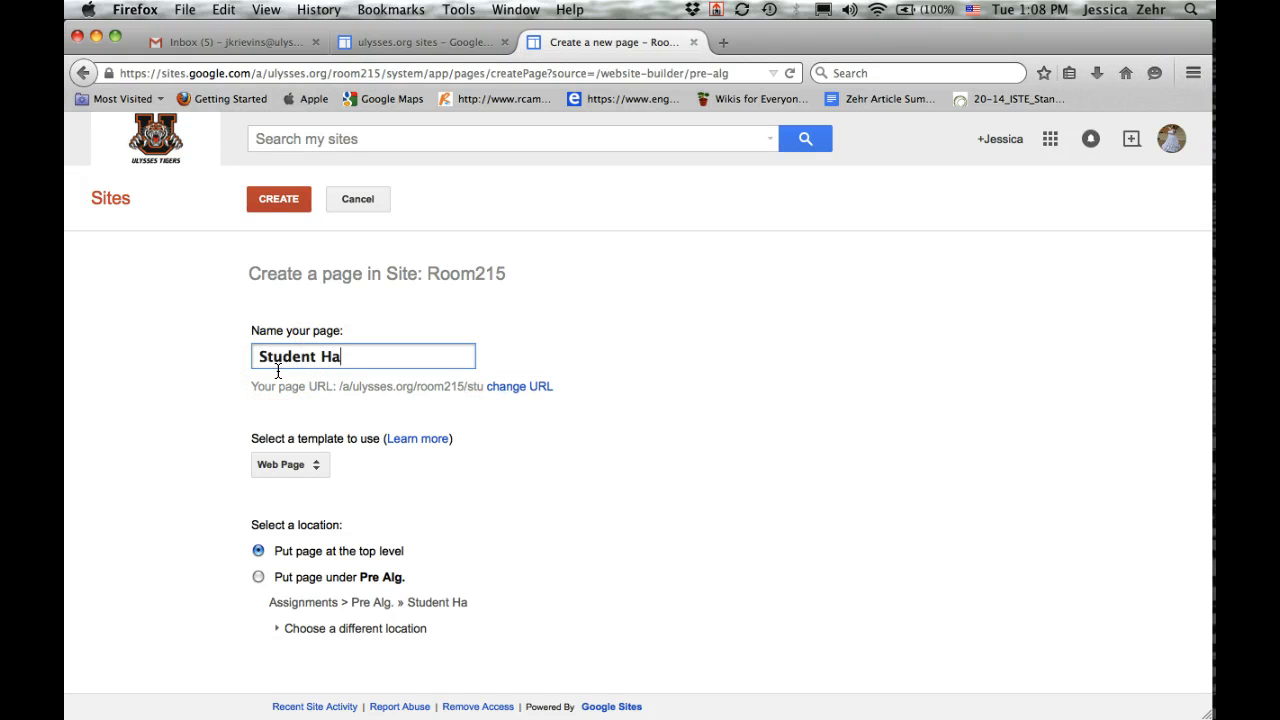
text(ndbook)
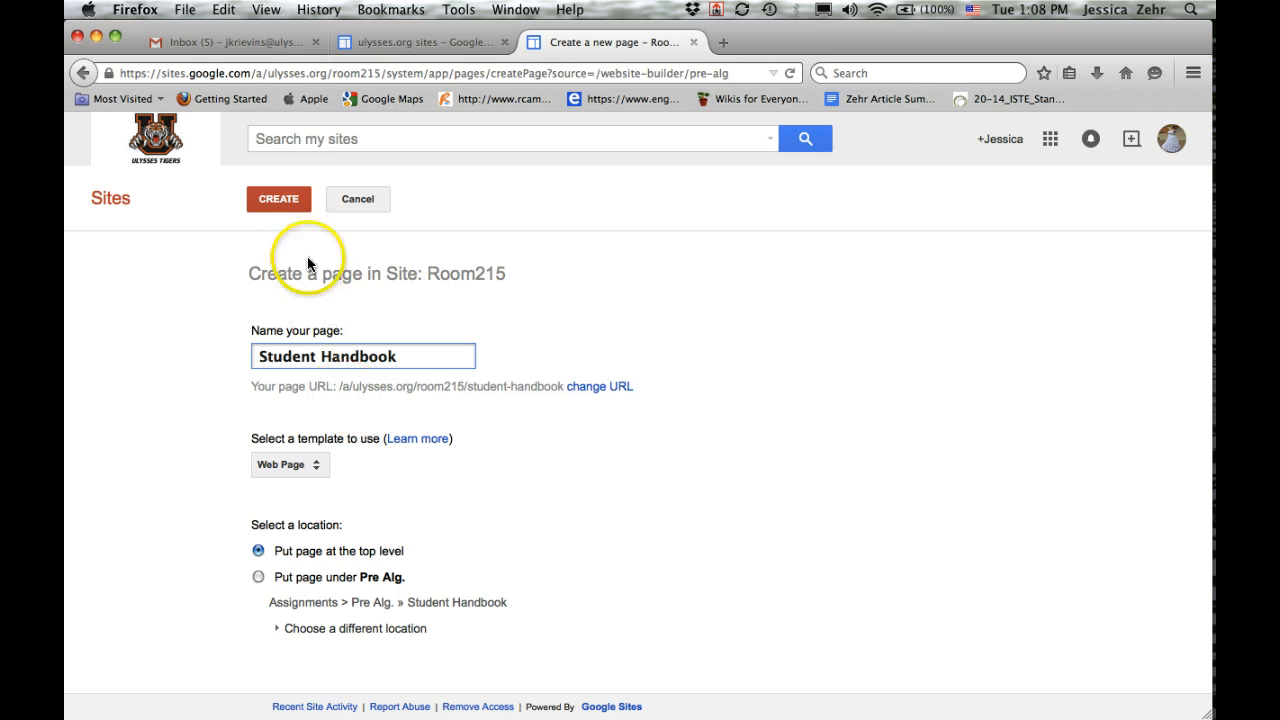
click(281, 200)
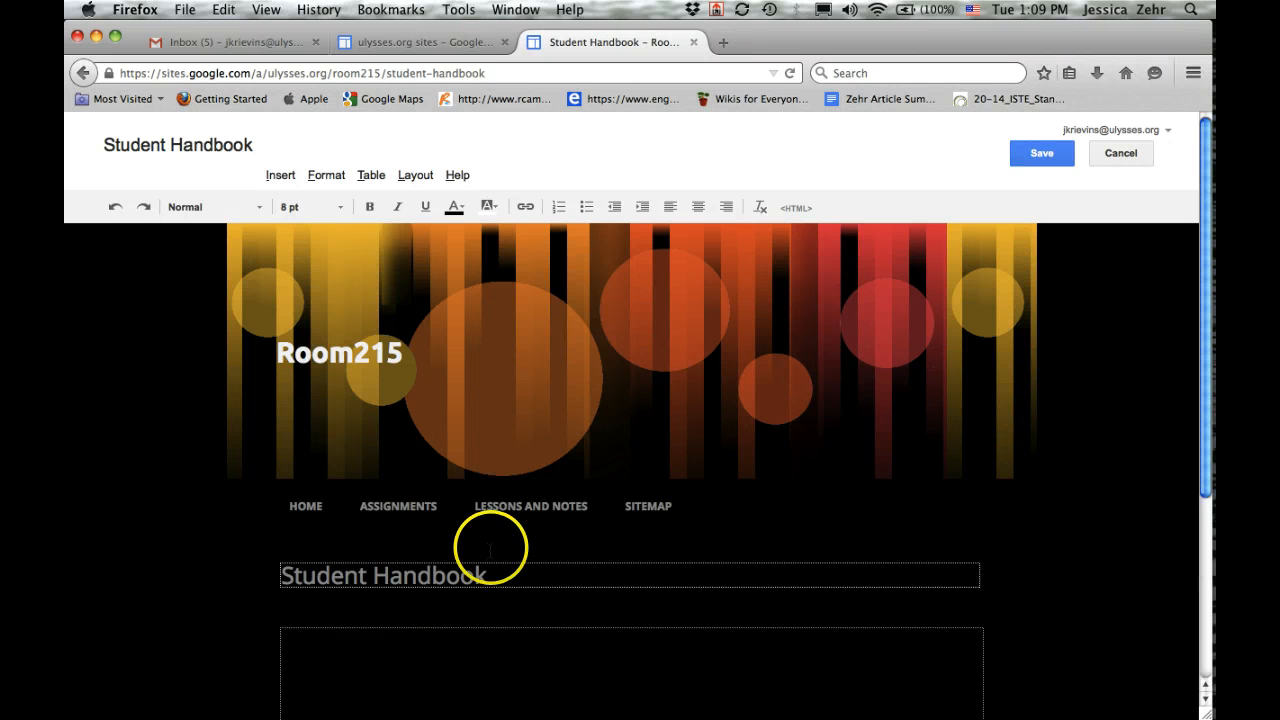
Embed the Group Projects document from Google Drive in the Student Handbook page, with border, title and 600-pixel height
click(283, 177)
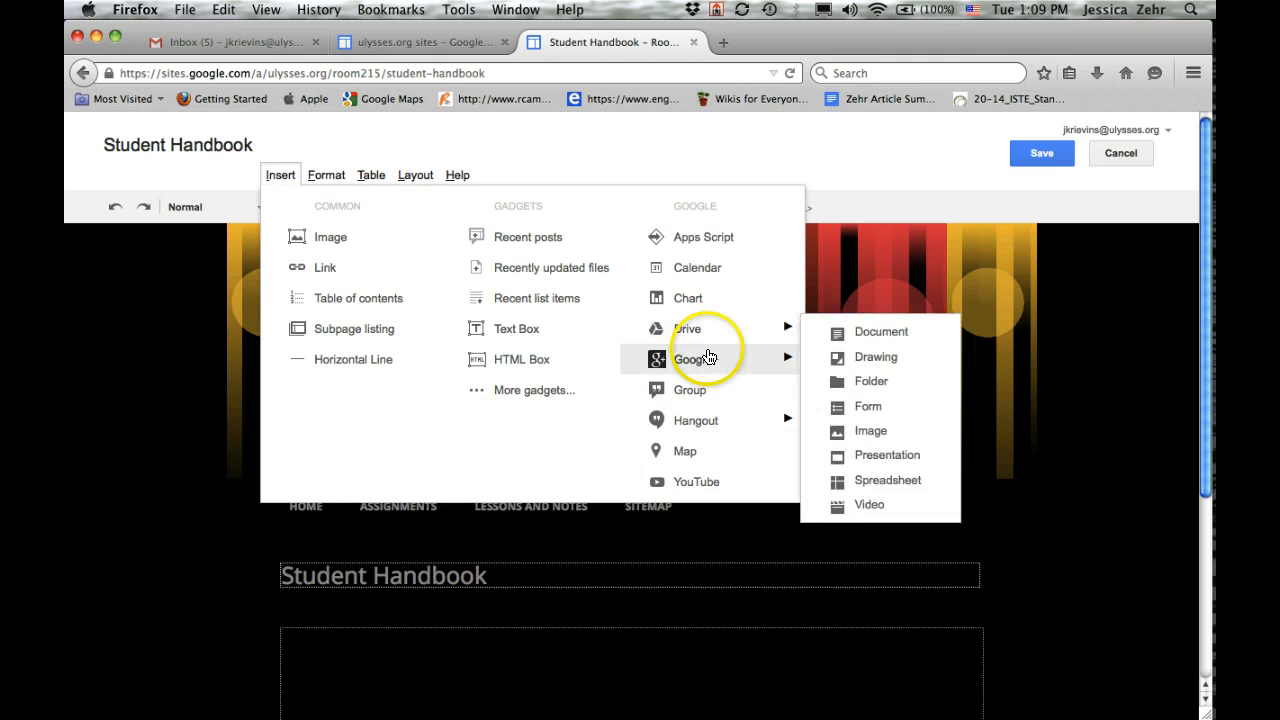
mouse_move(719, 328)
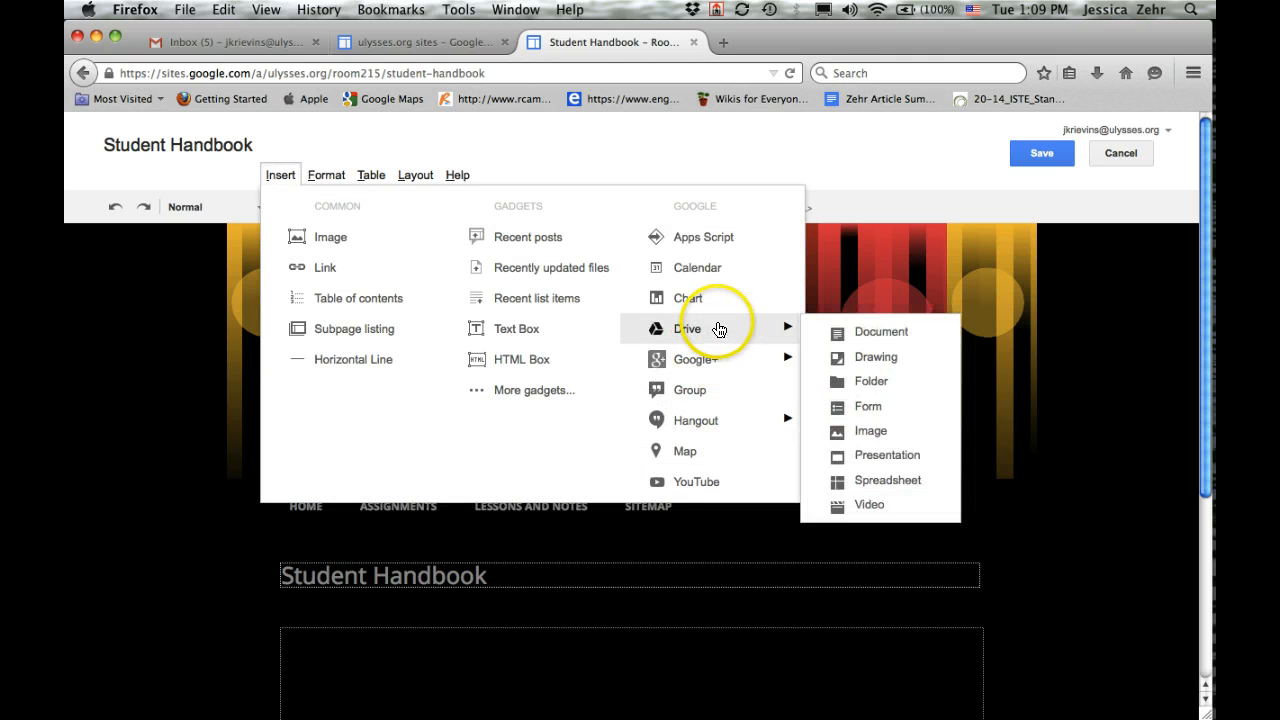
click(893, 340)
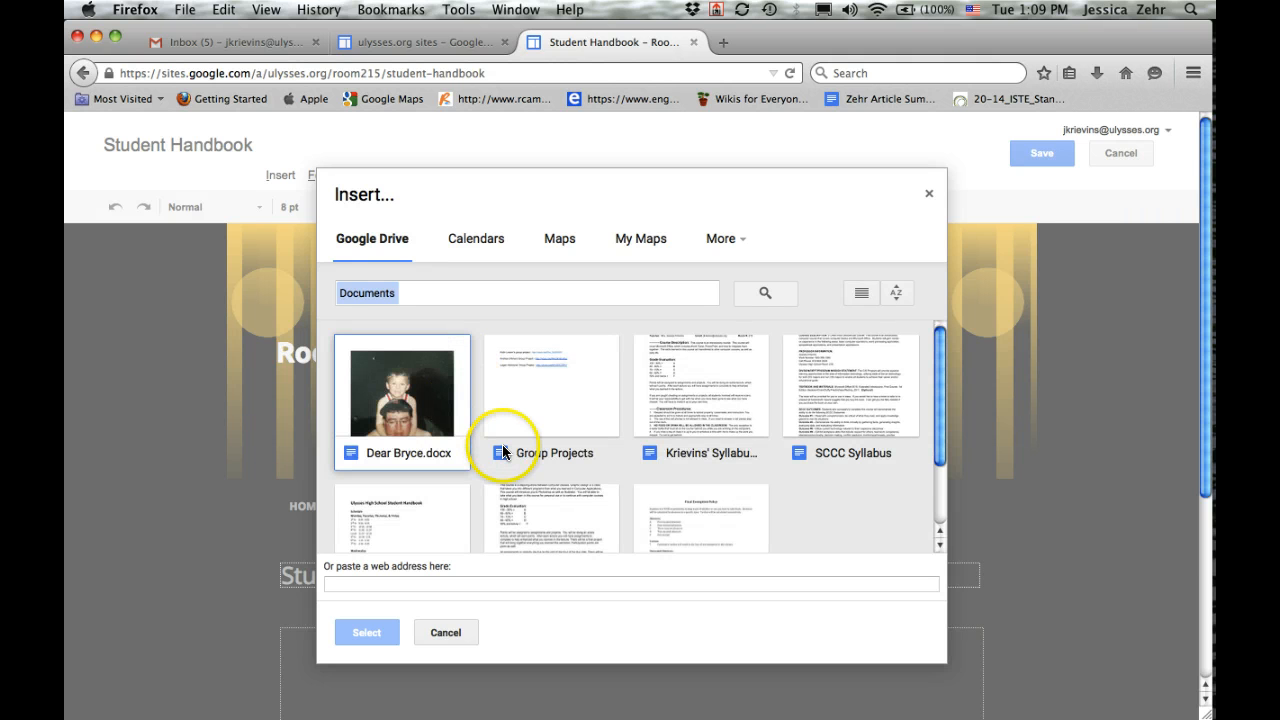
click(580, 423)
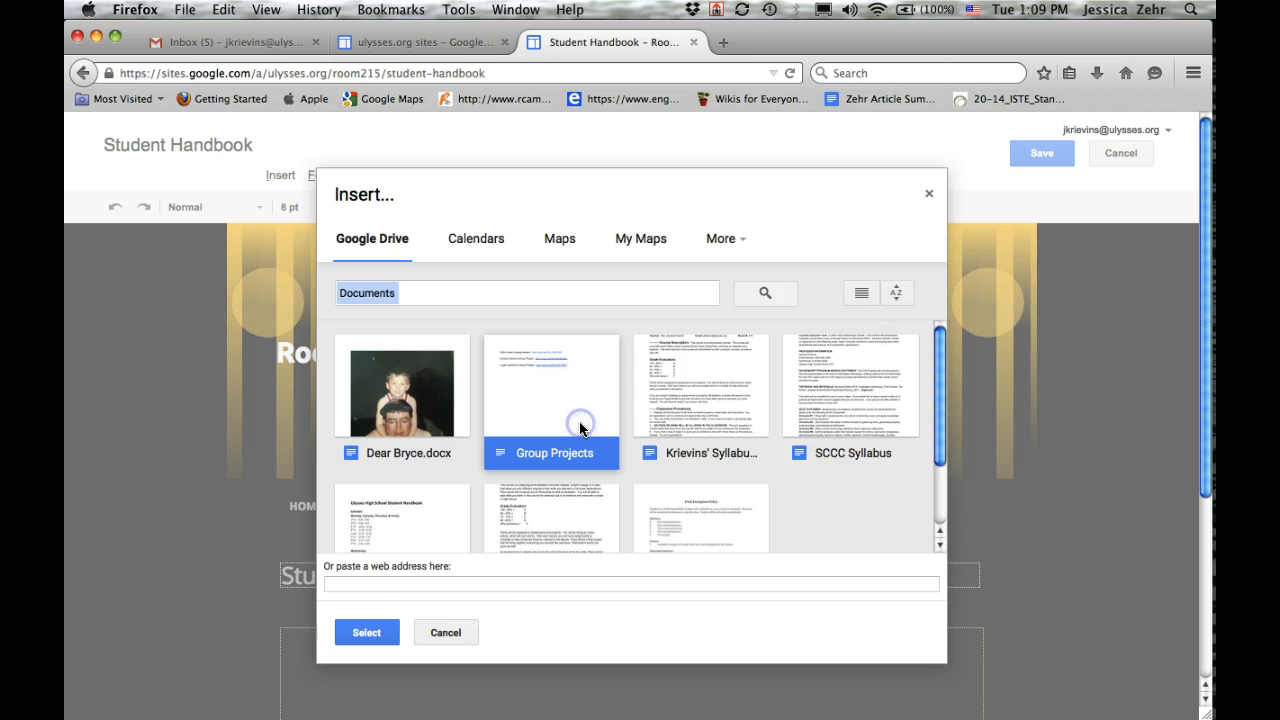
click(368, 633)
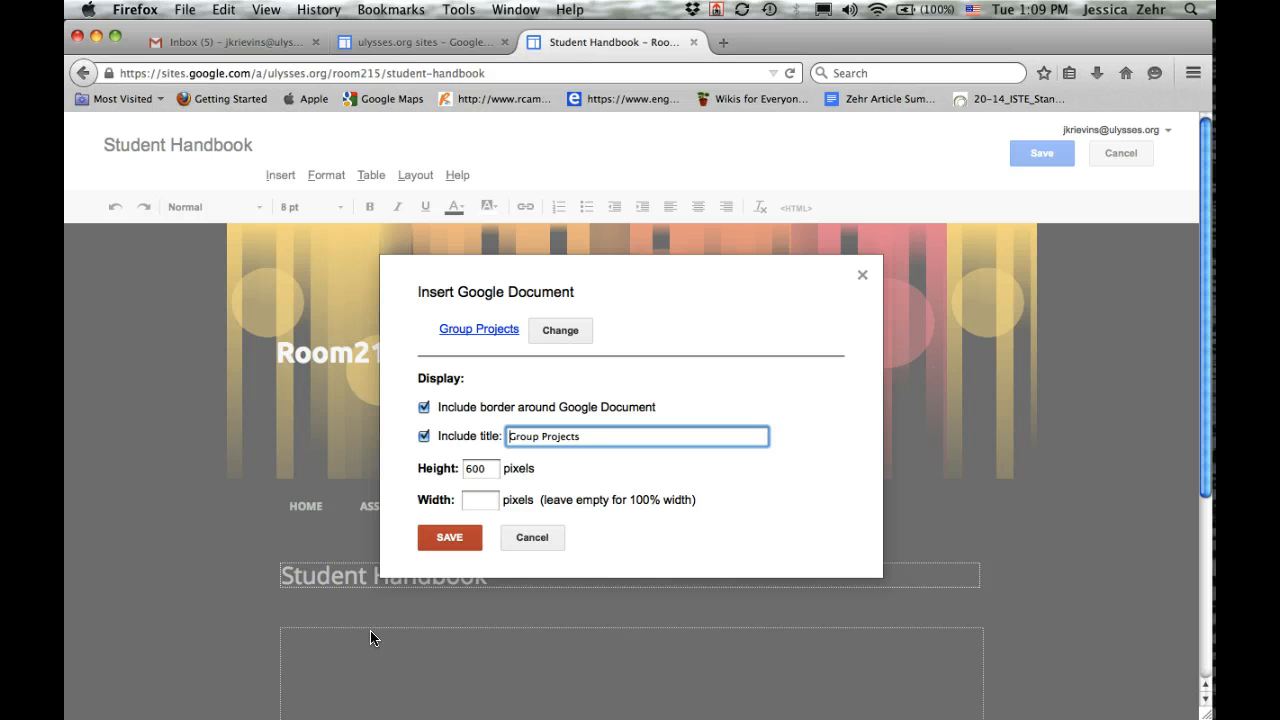
click(447, 540)
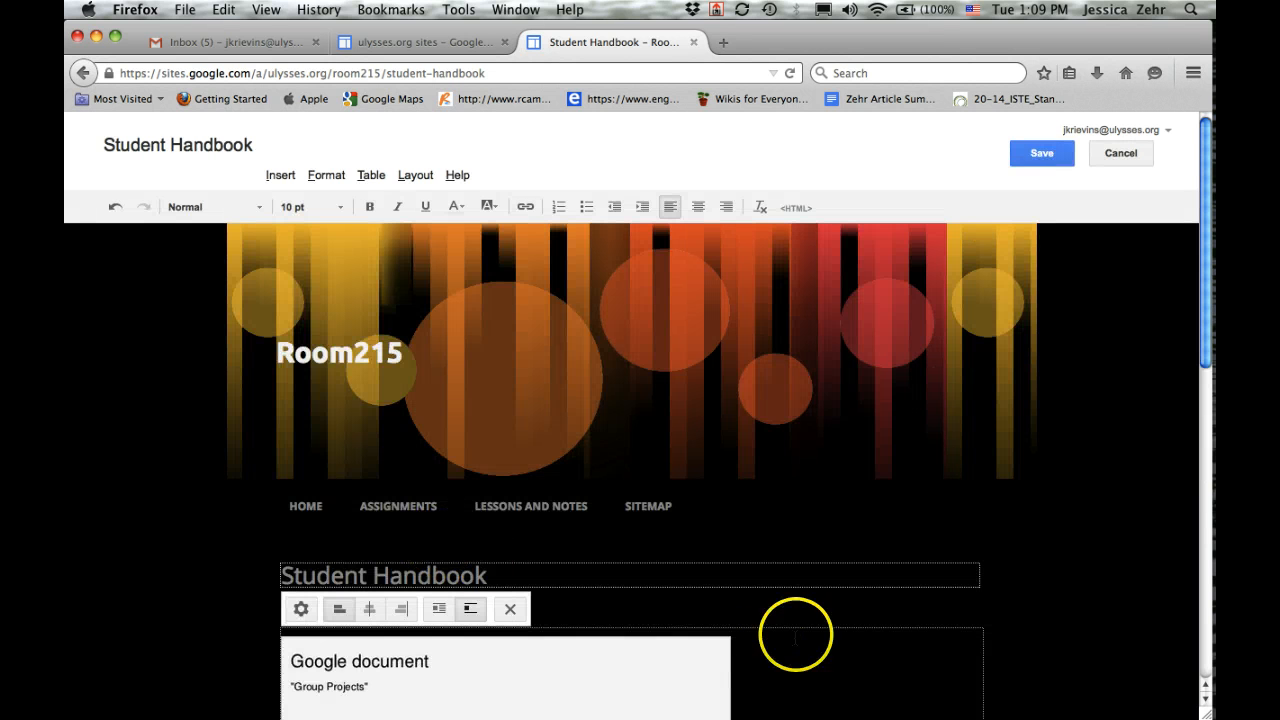
Save the Student Handbook page, overwriting the conflicting changes, and look over the embedded document
scroll(863, 614, down, 3)
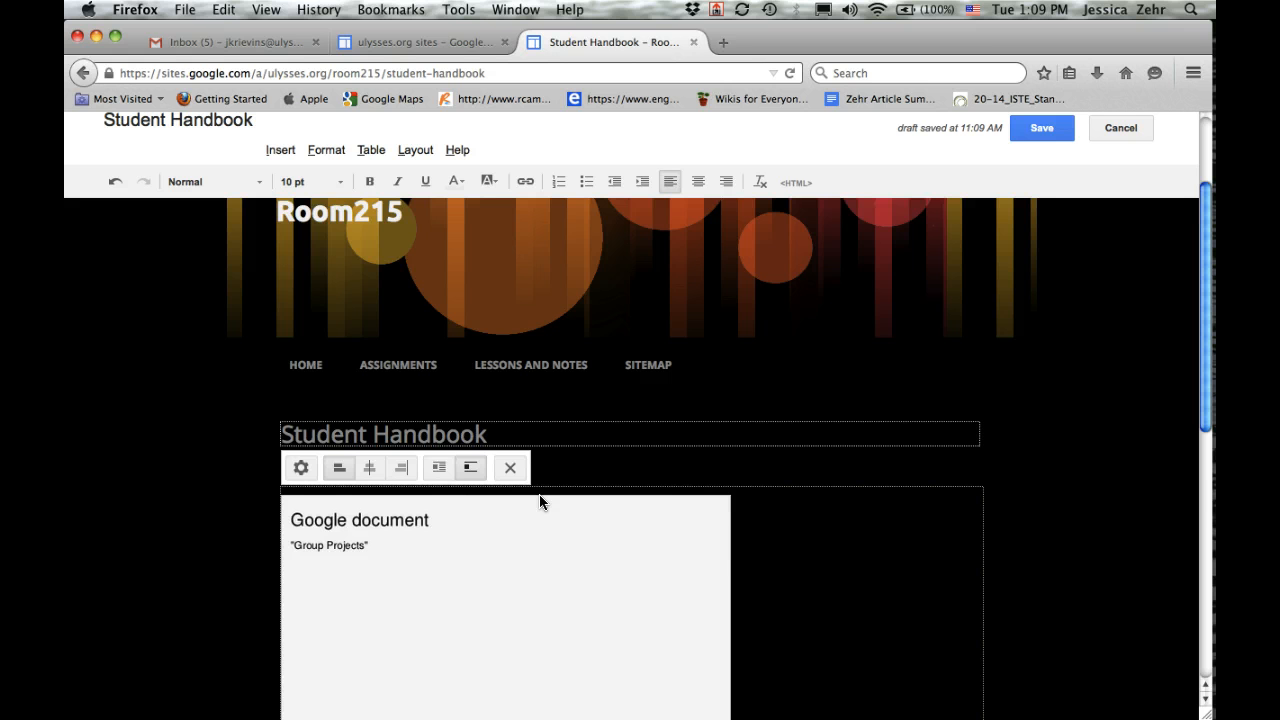
scroll(845, 558, down, 1)
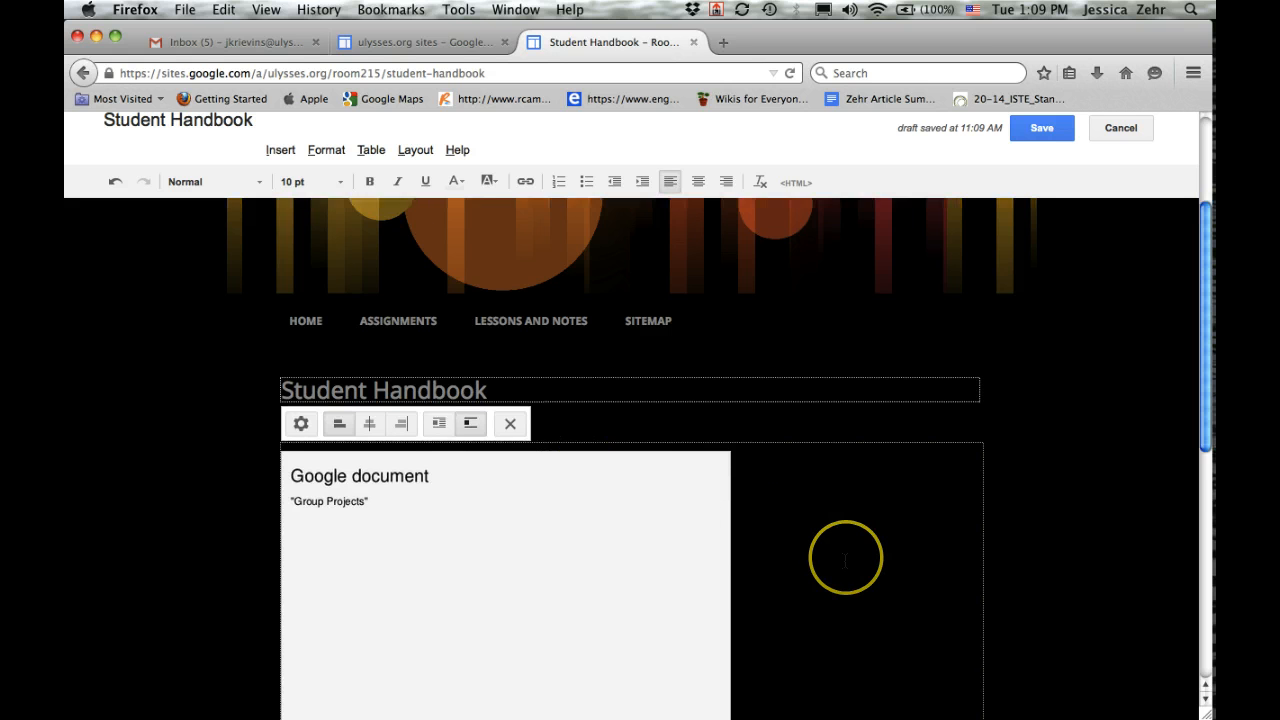
scroll(845, 558, down, 2)
scroll(845, 558, up, 1)
click(1041, 140)
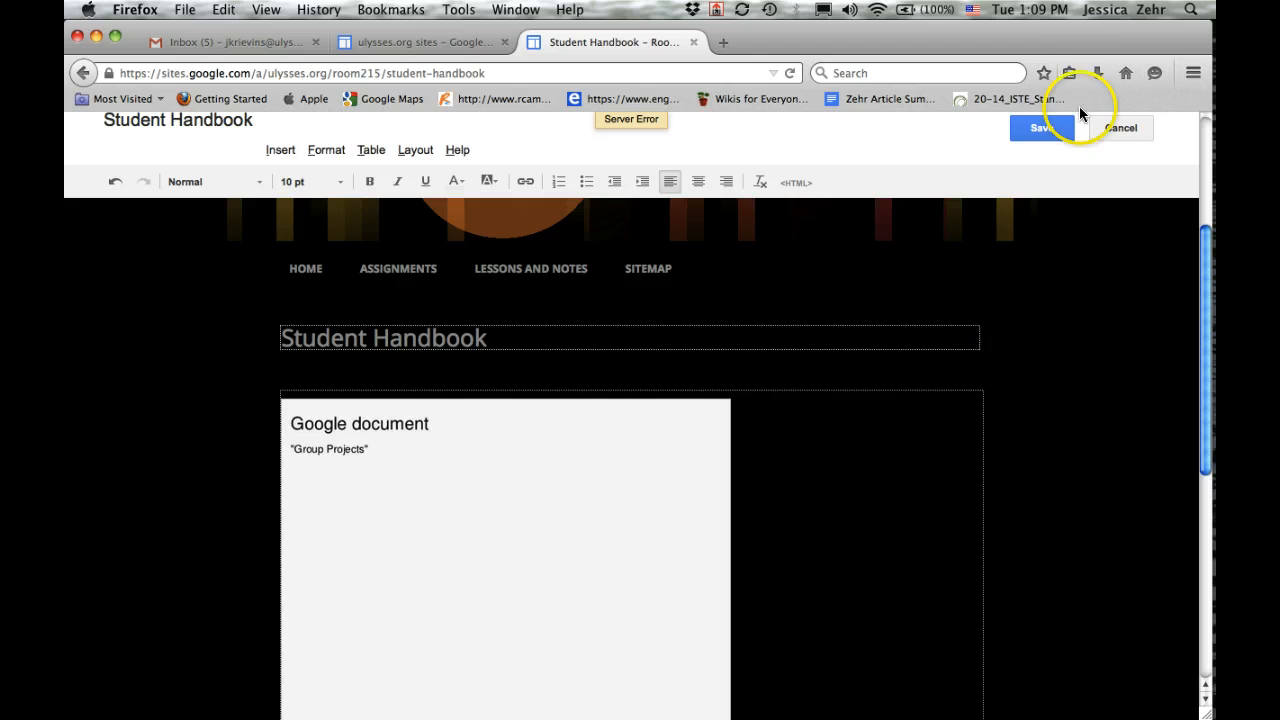
click(1042, 137)
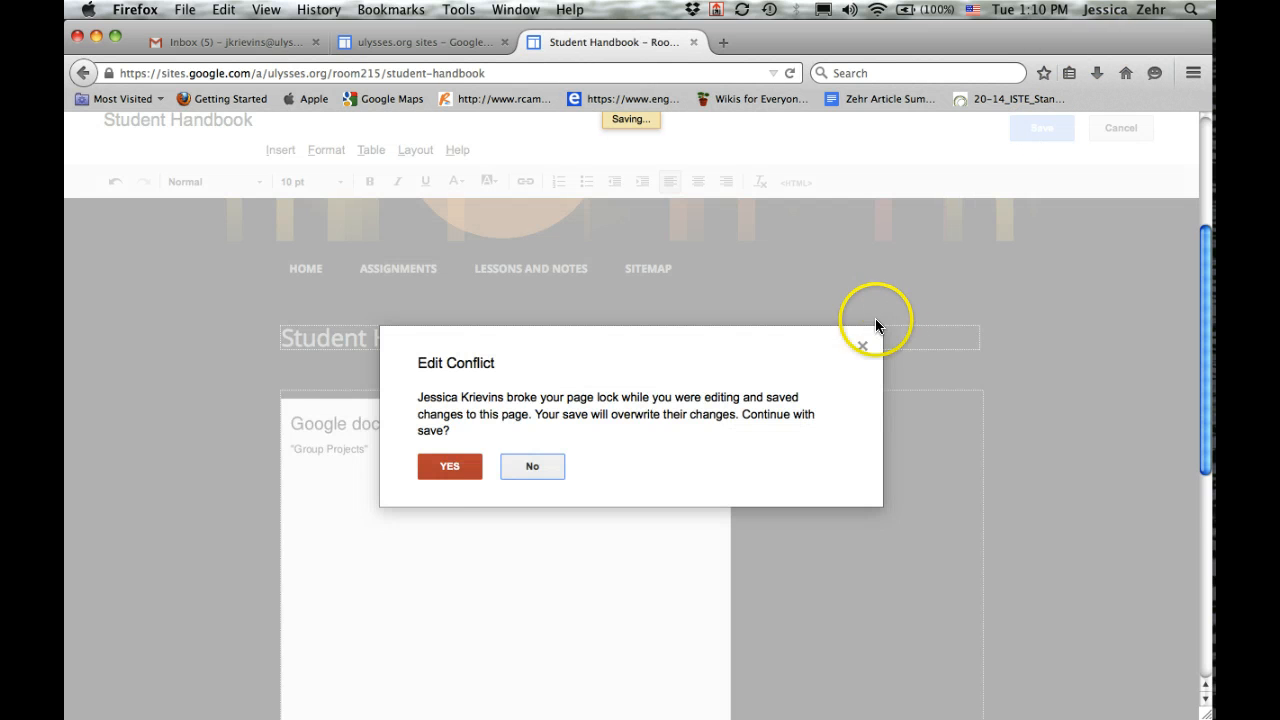
click(447, 466)
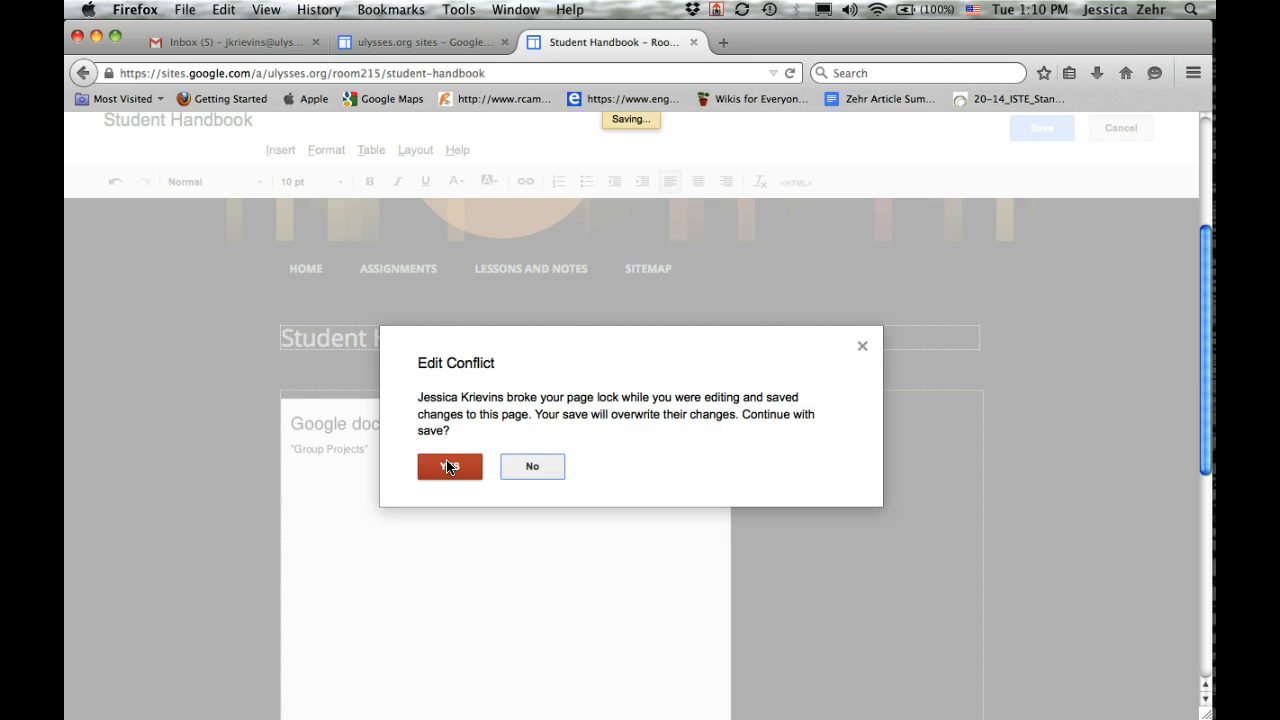
click(447, 466)
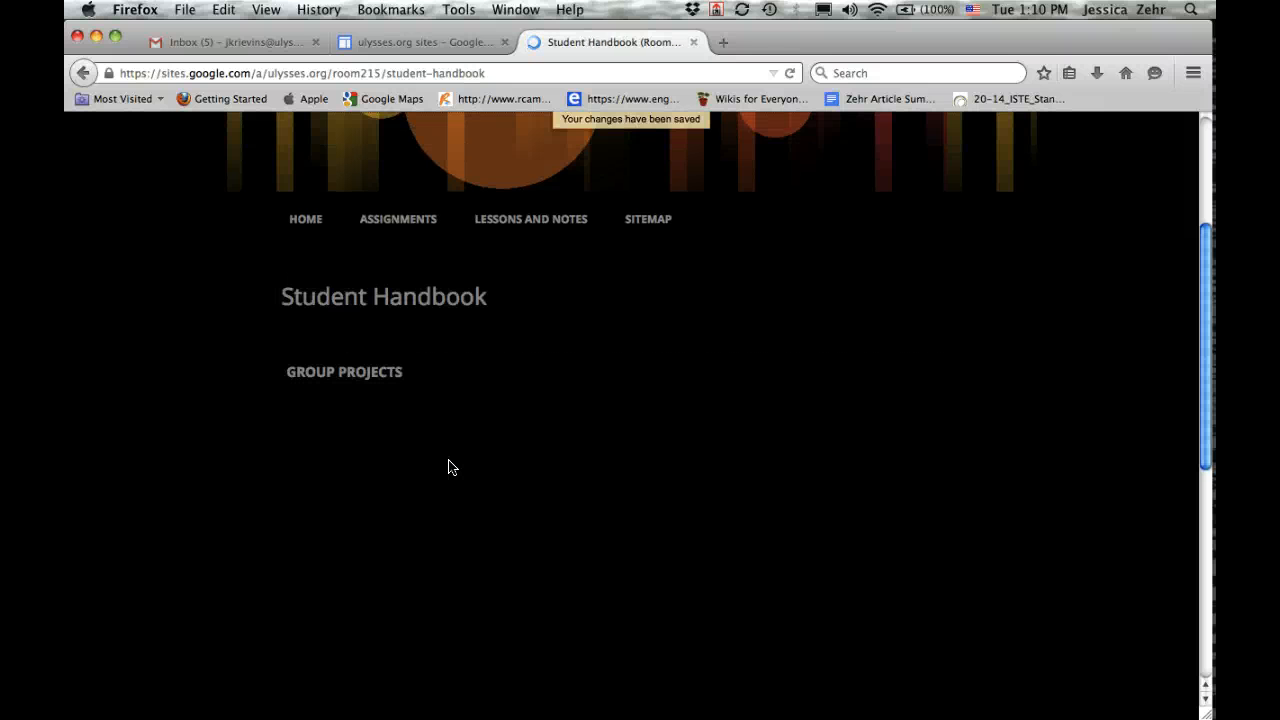
click(510, 444)
scroll(380, 374, down, 3)
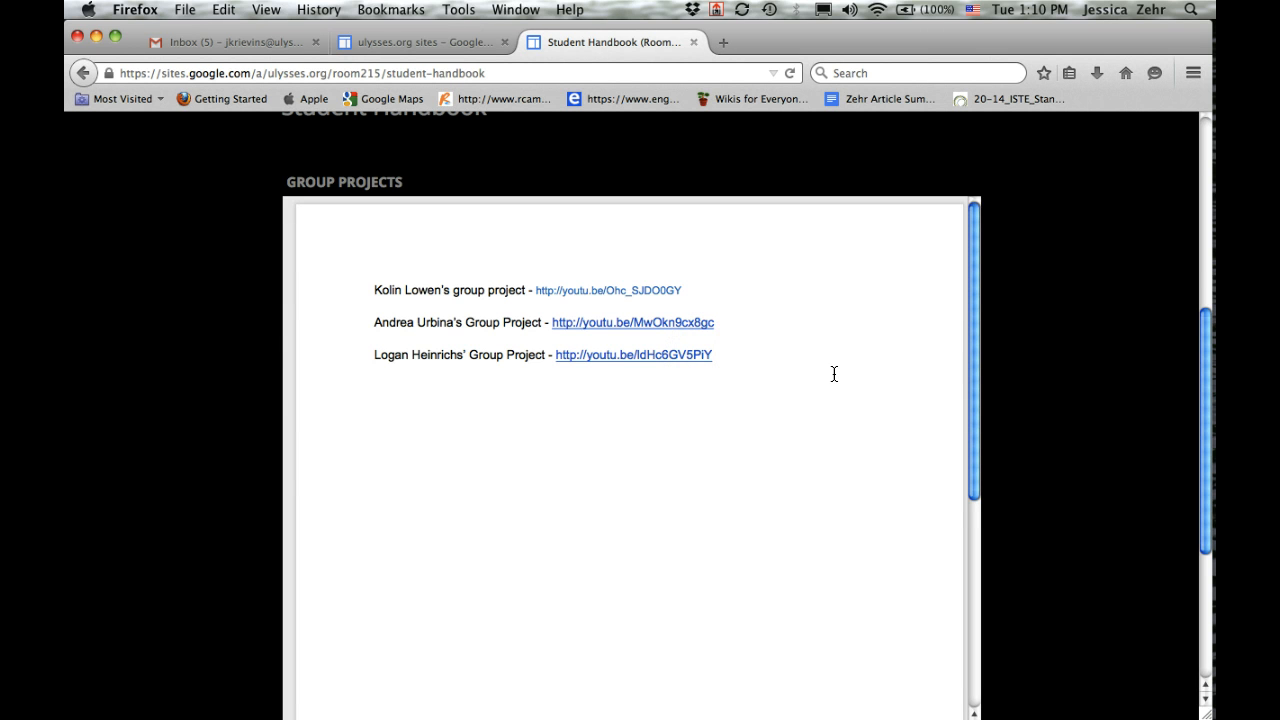
drag(973, 366, 966, 327)
Change the site's sharing access to Public on the web and save the setting
scroll(966, 325, up, 5)
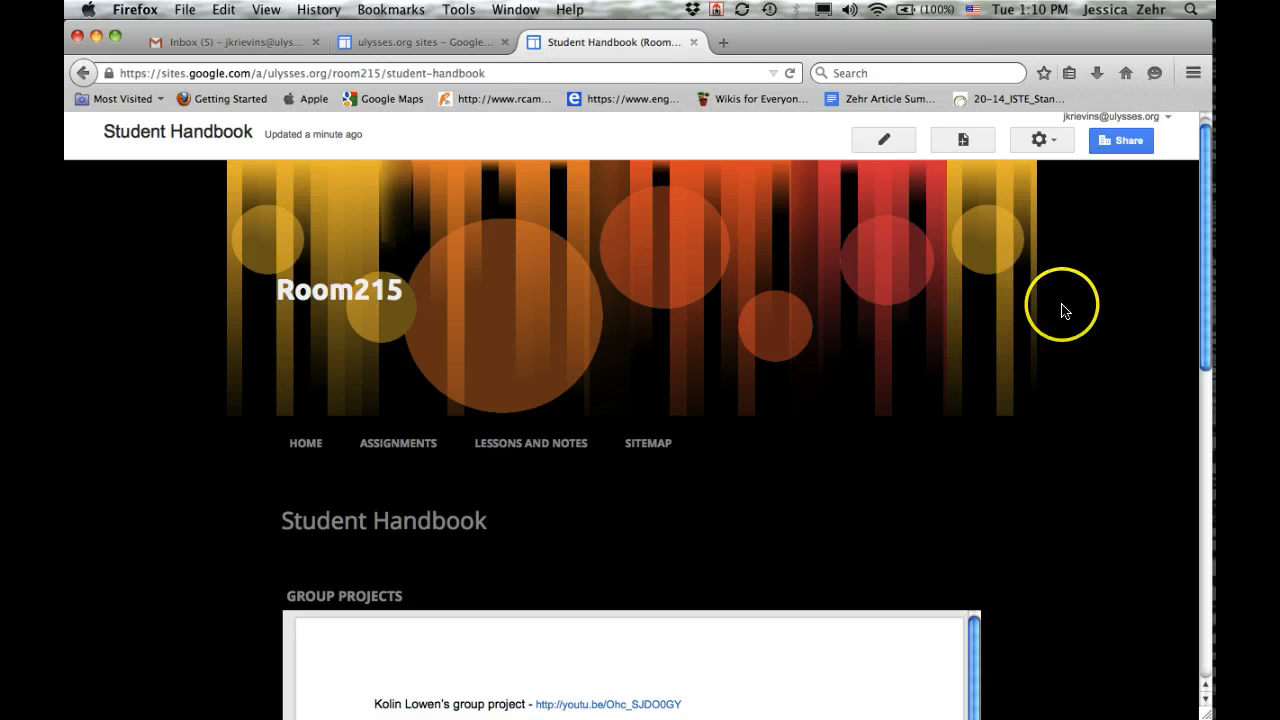
click(1121, 146)
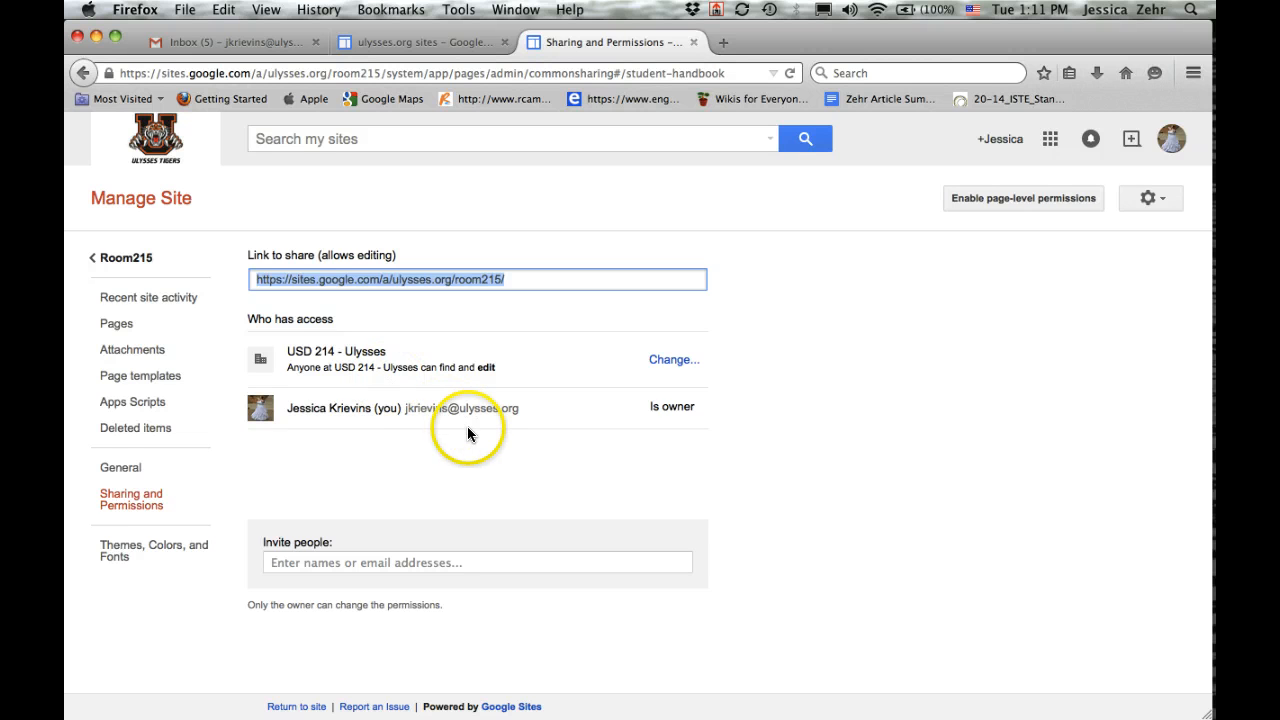
click(670, 362)
click(259, 266)
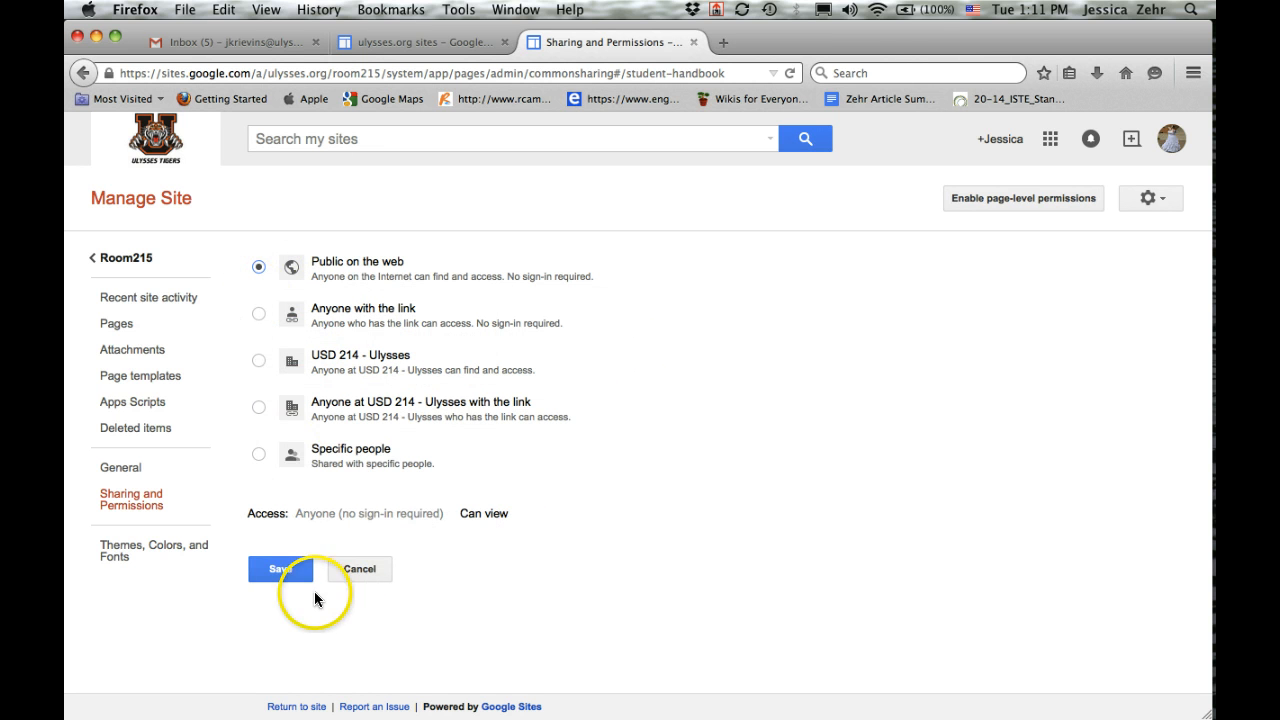
click(292, 567)
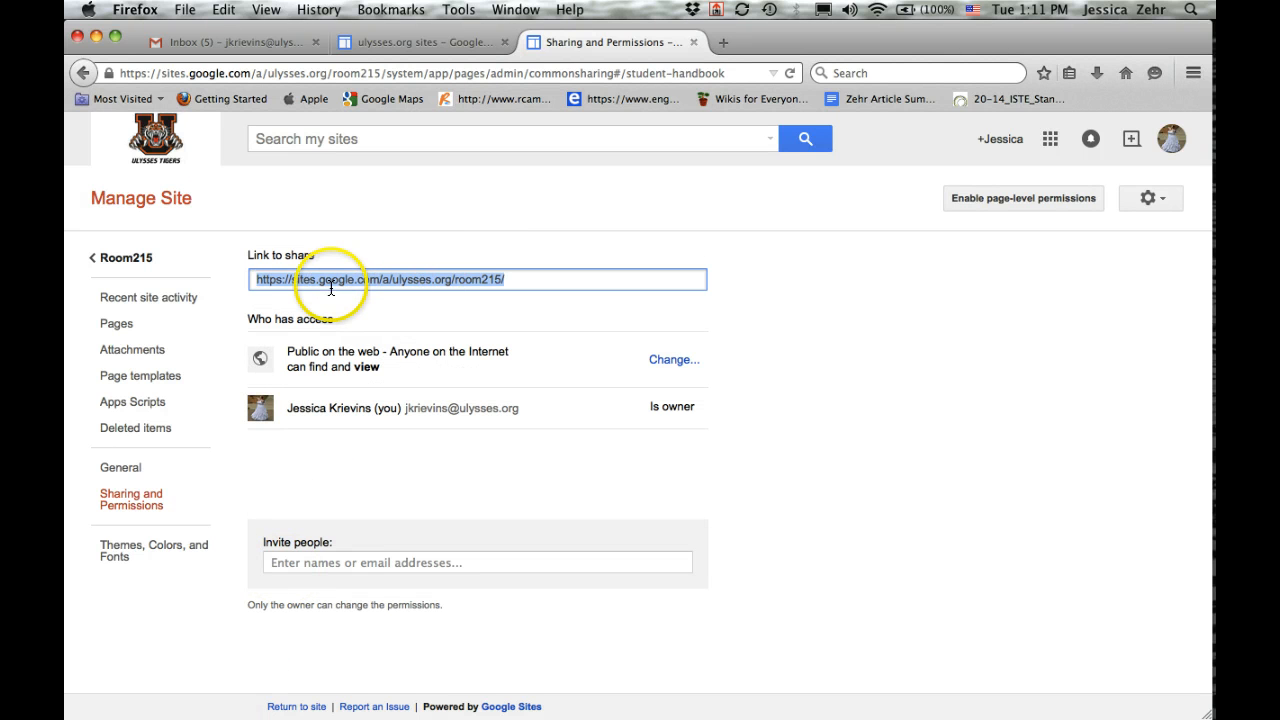
Copy the Room215 site's share link and start a new email message in Gmail
click(505, 279)
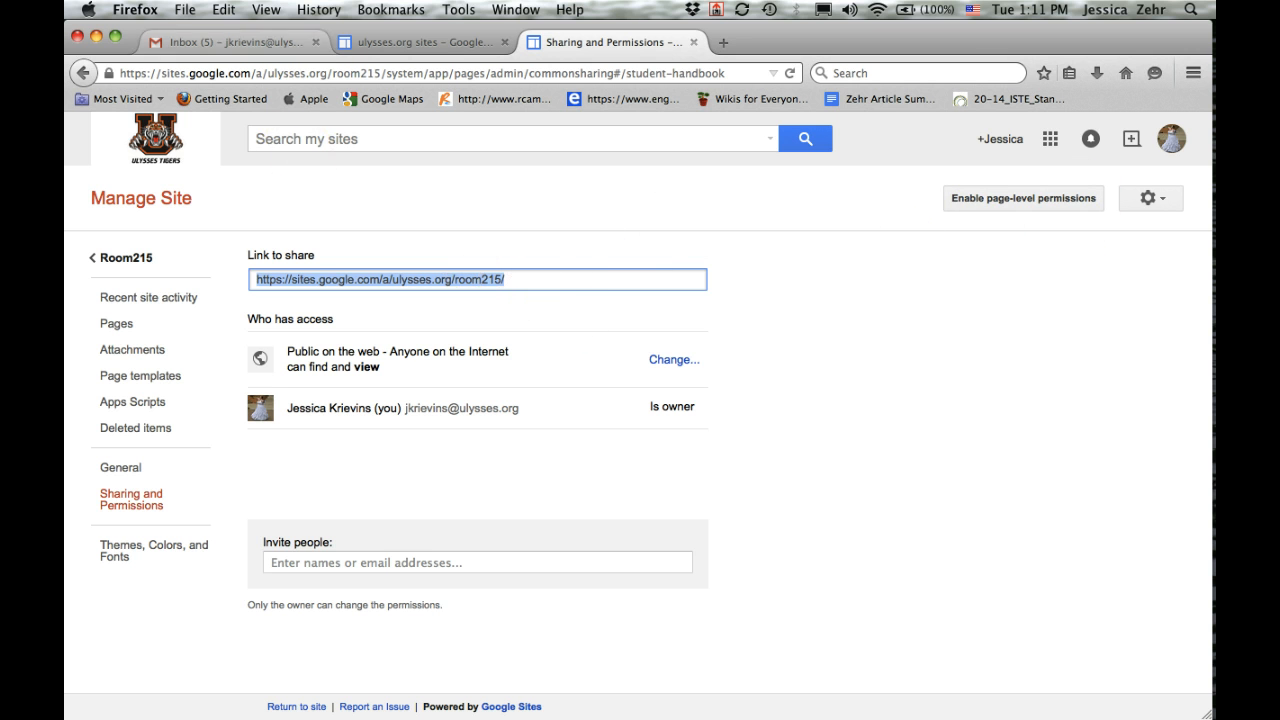
click(210, 42)
click(164, 230)
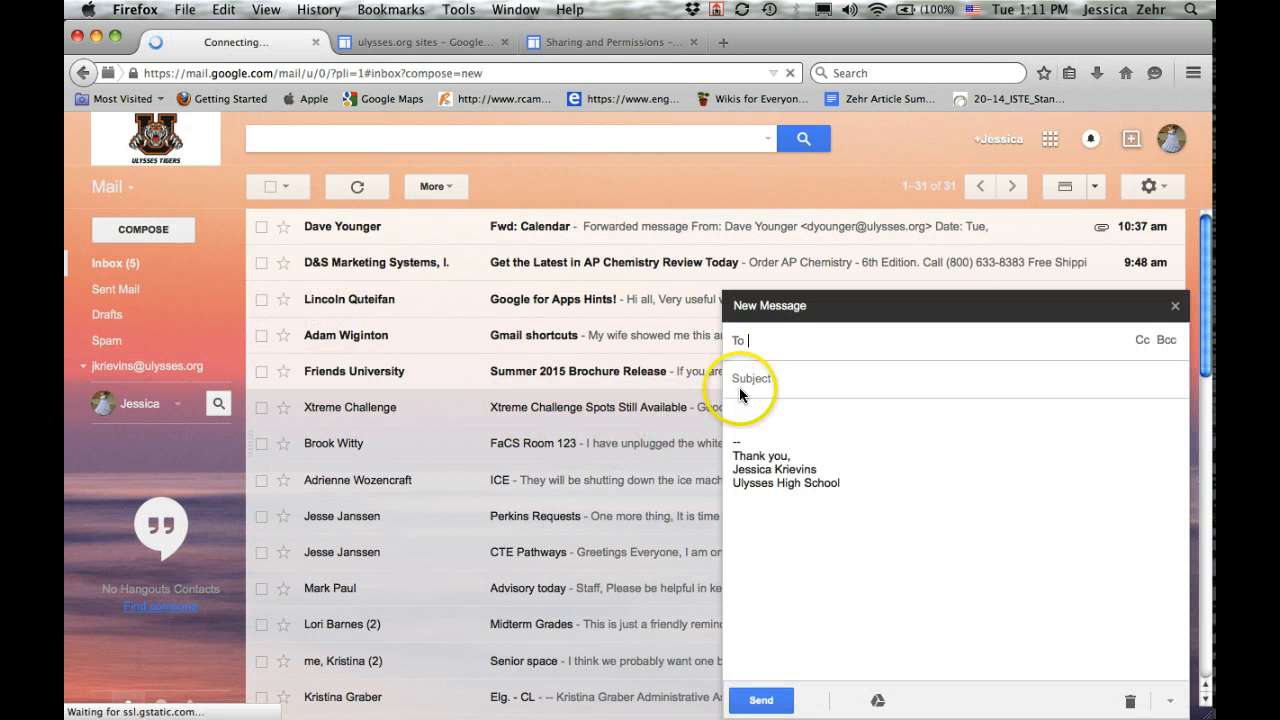
Address the new message to the teacher's own gmail.com contact from the suggested recipients
click(745, 418)
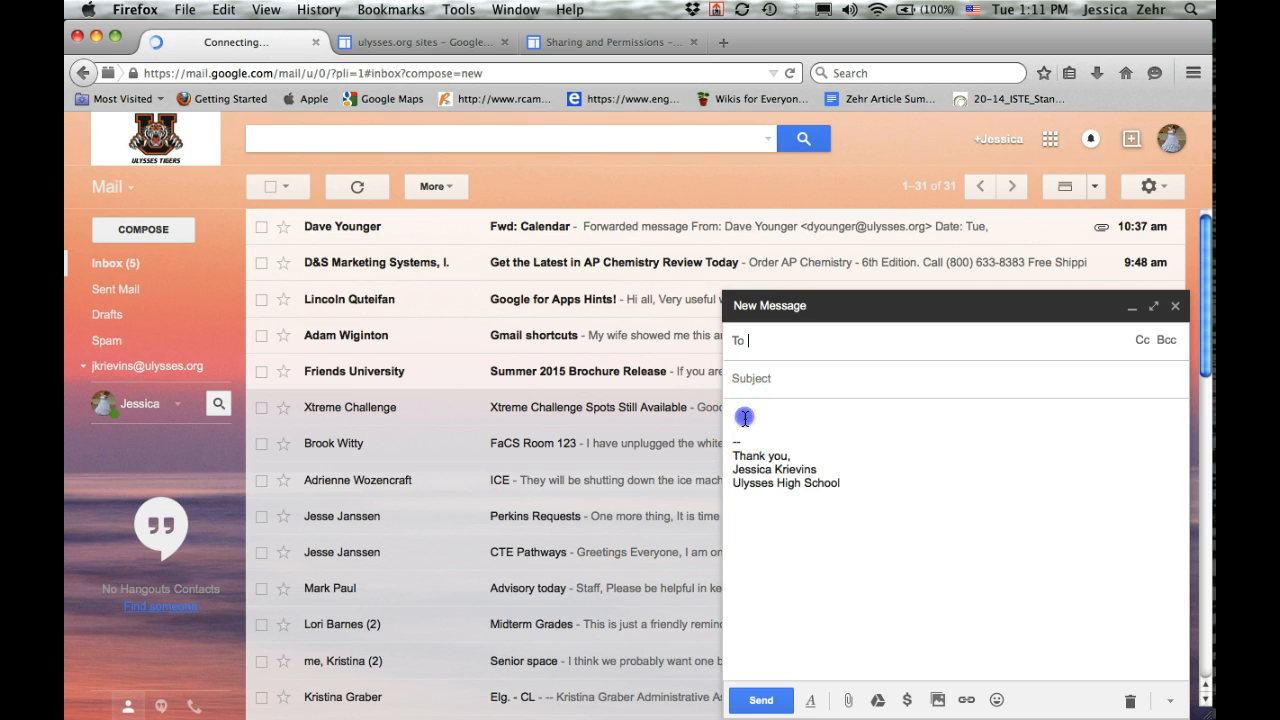
click(760, 342)
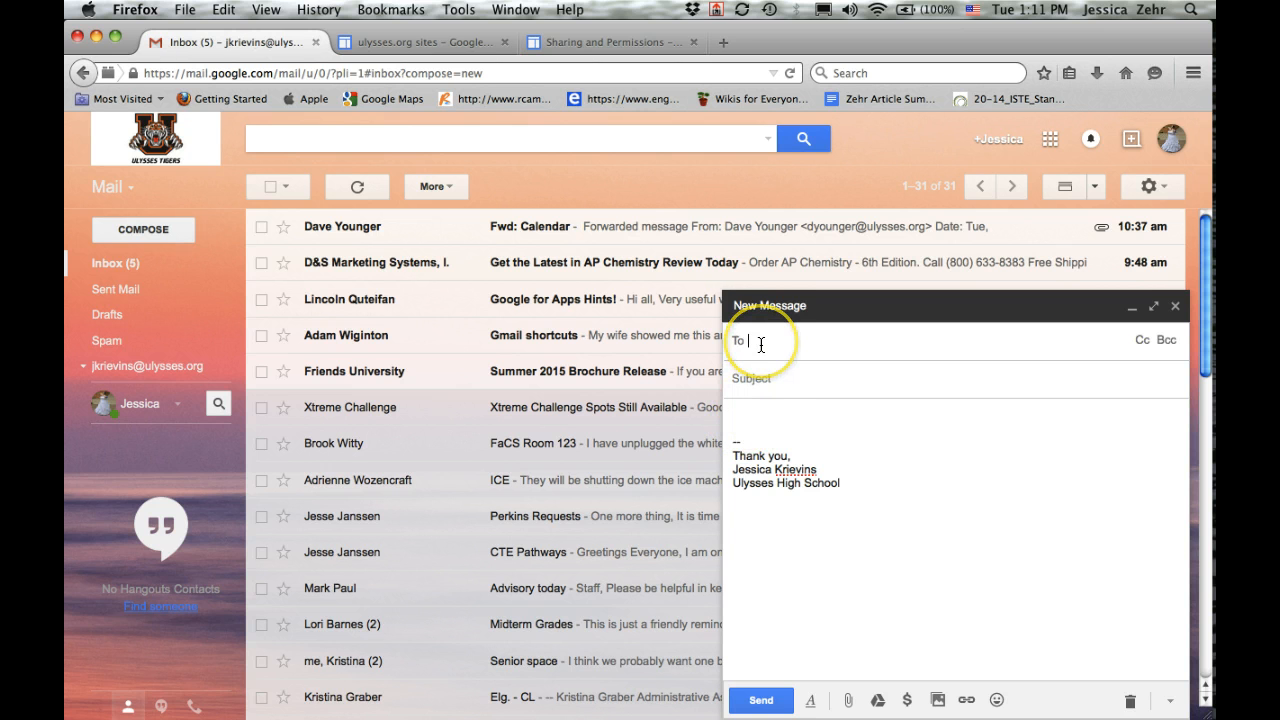
text(jessic)
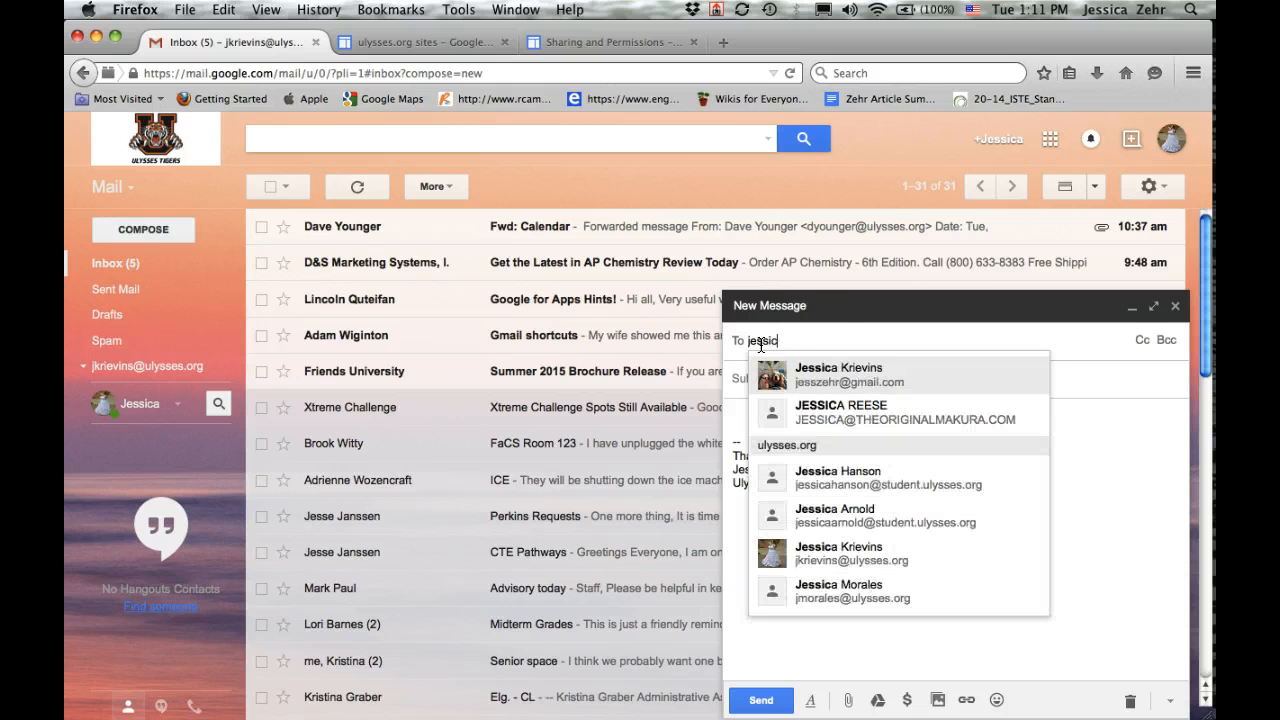
click(859, 376)
click(849, 380)
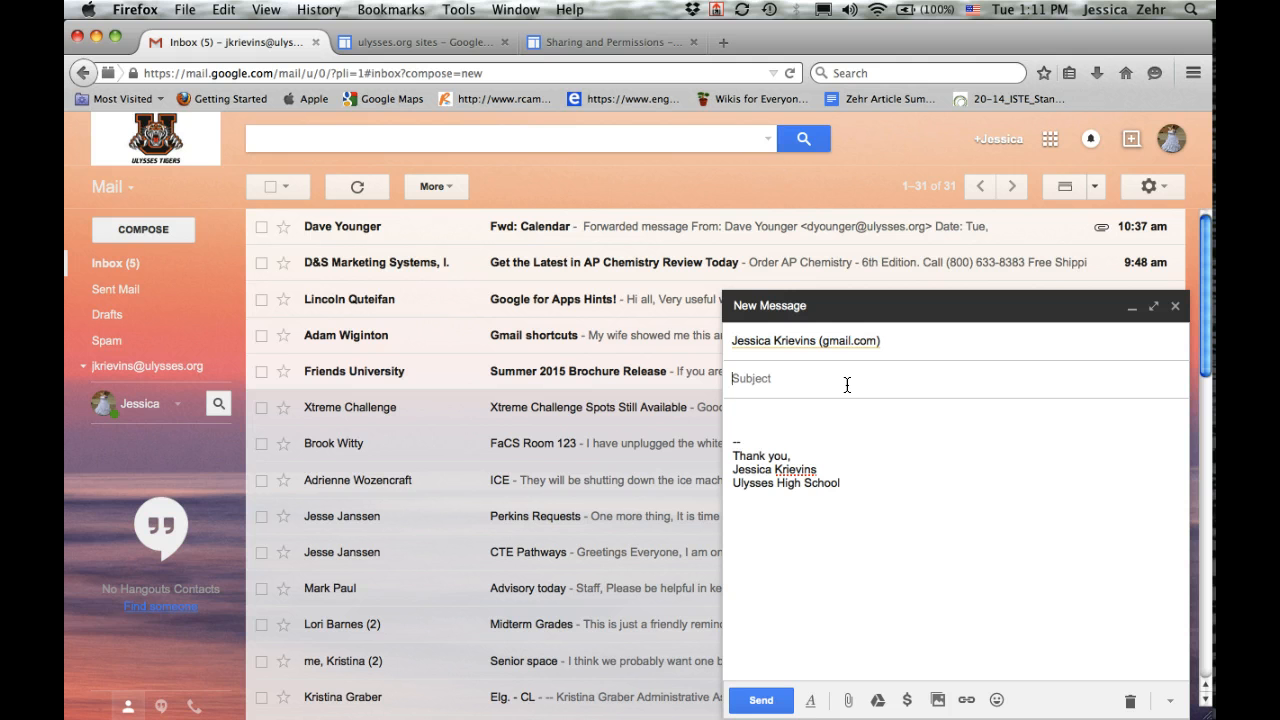
text(Classroom We)
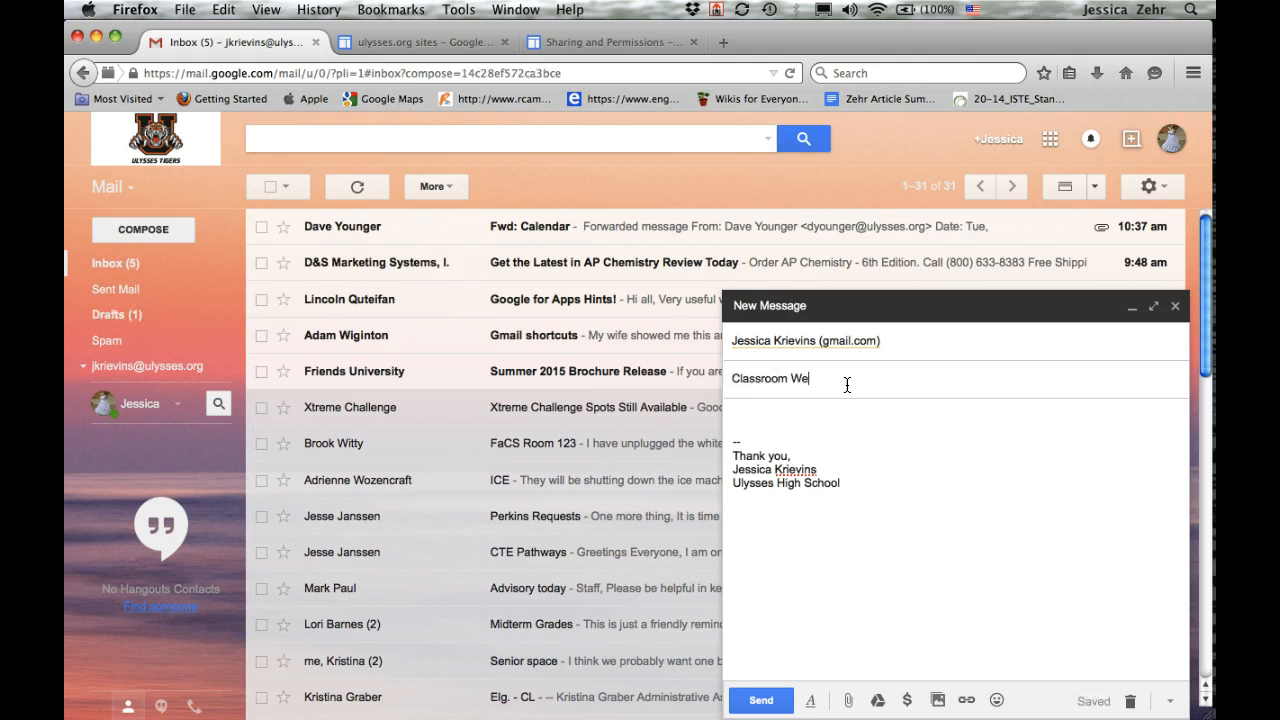
text(bsite)
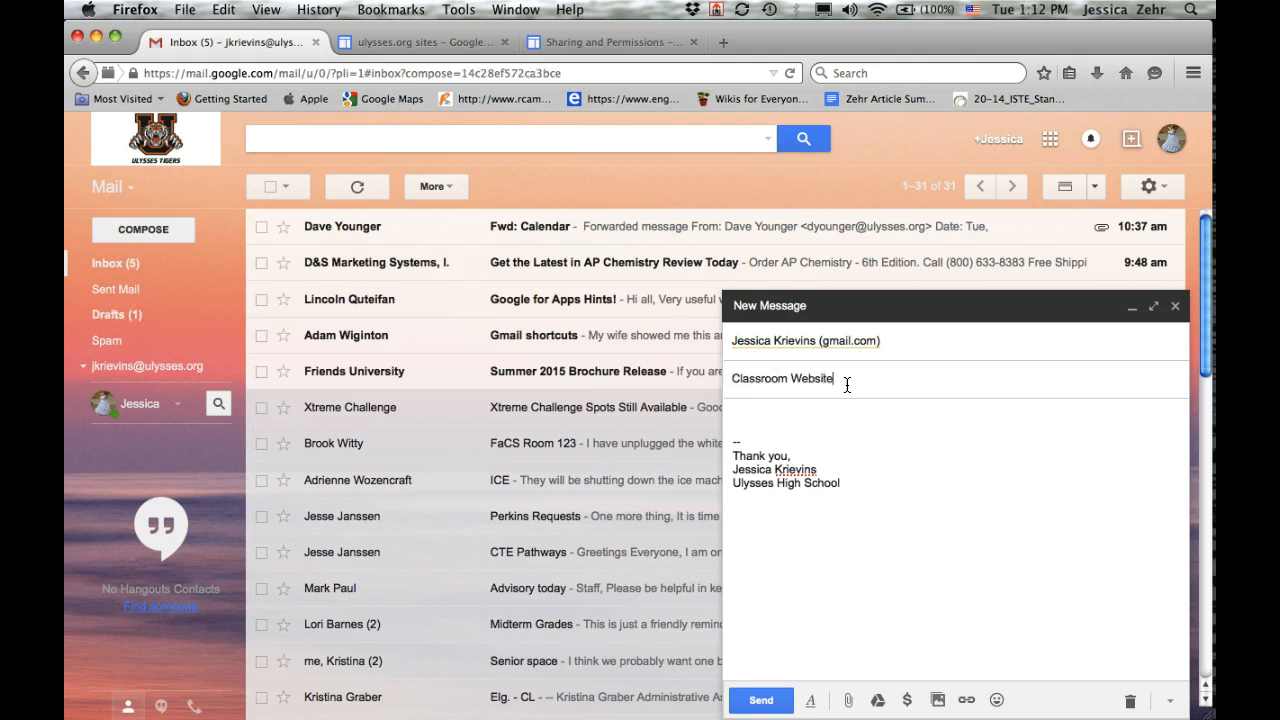
key(BackSpace)
key(BackSpace)
key(BackSpace)
key(BackSpace)
key(BackSpace)
key(BackSpace)
key(BackSpace)
key(BackSpace)
key(BackSpace)
key(BackSpace)
key(BackSpace)
key(BackSpace)
key(BackSpace)
key(BackSpace)
key(BackSpace)
key(BackSpace)
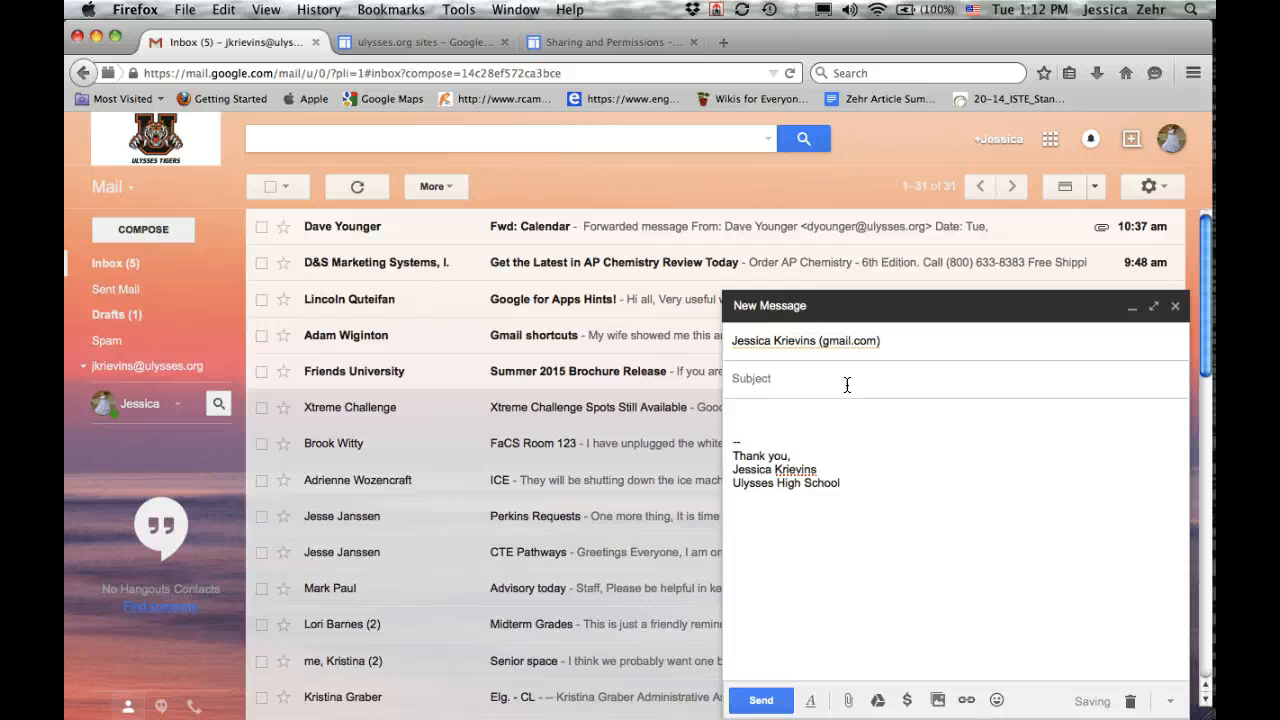
Enter the email subject as the teacher's surname in possessive form followed by "Classroom Website"
text(Smi)
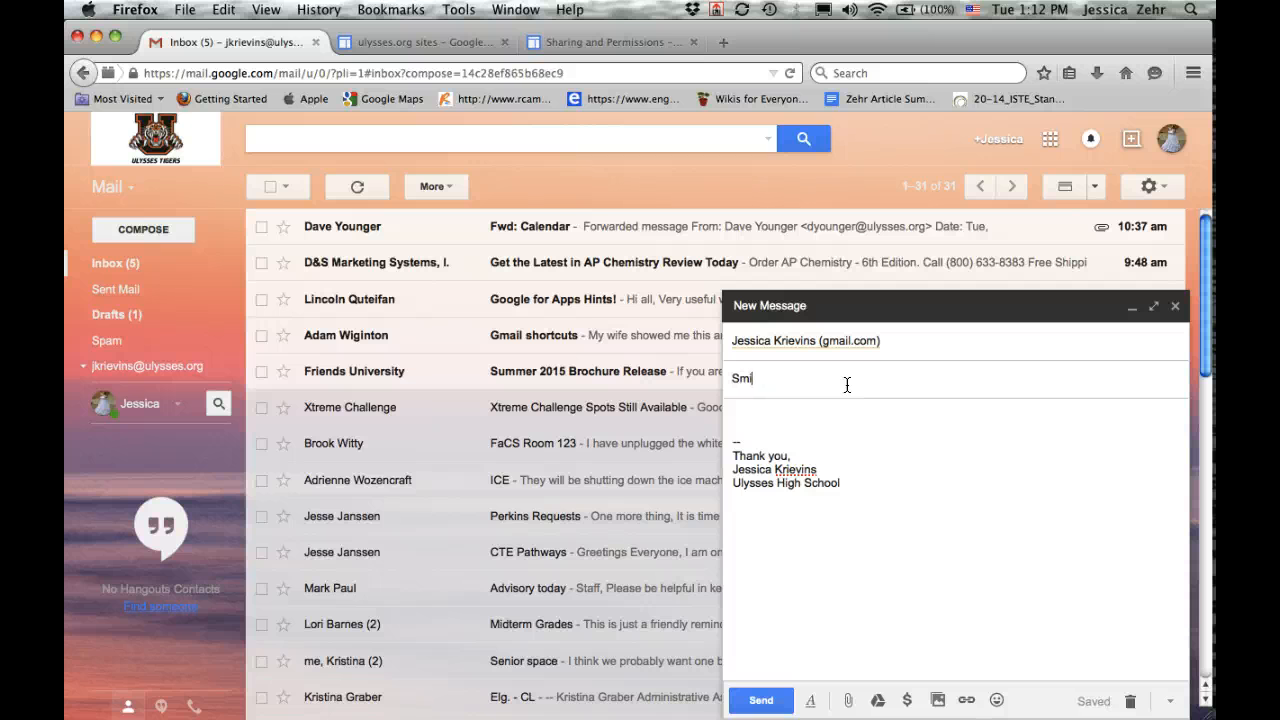
text(th's Classroom Website)
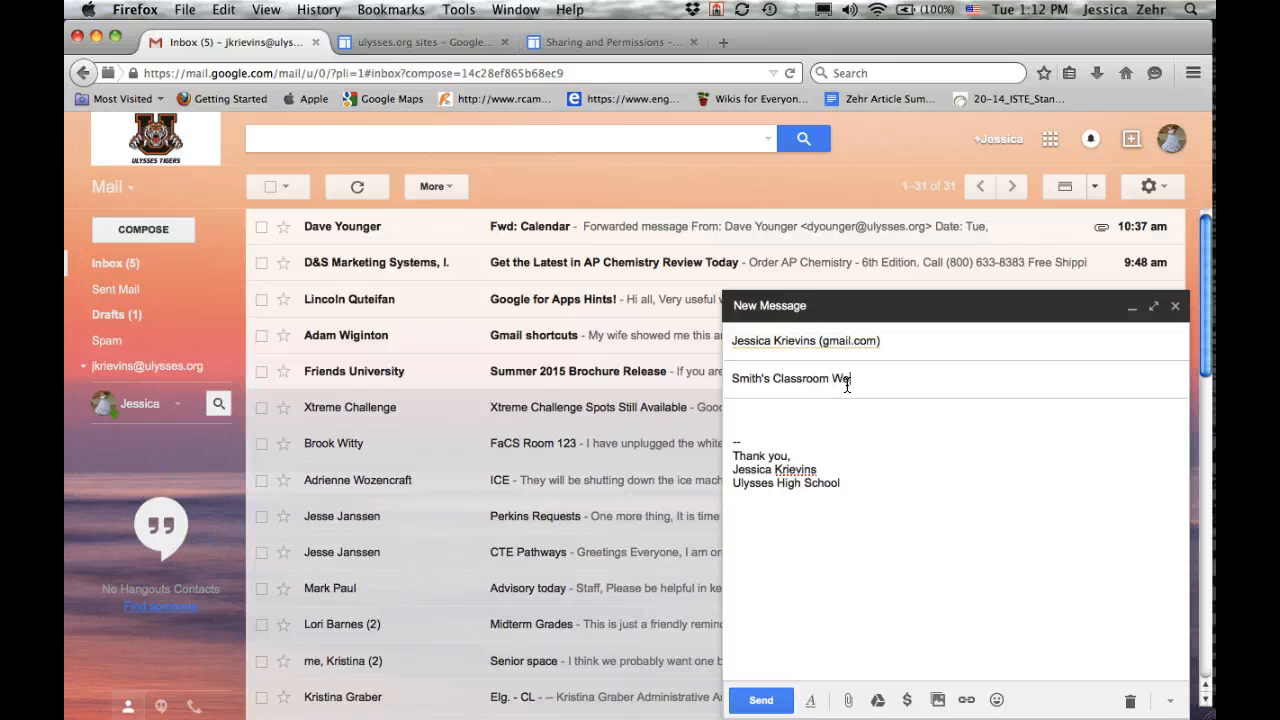
click(866, 404)
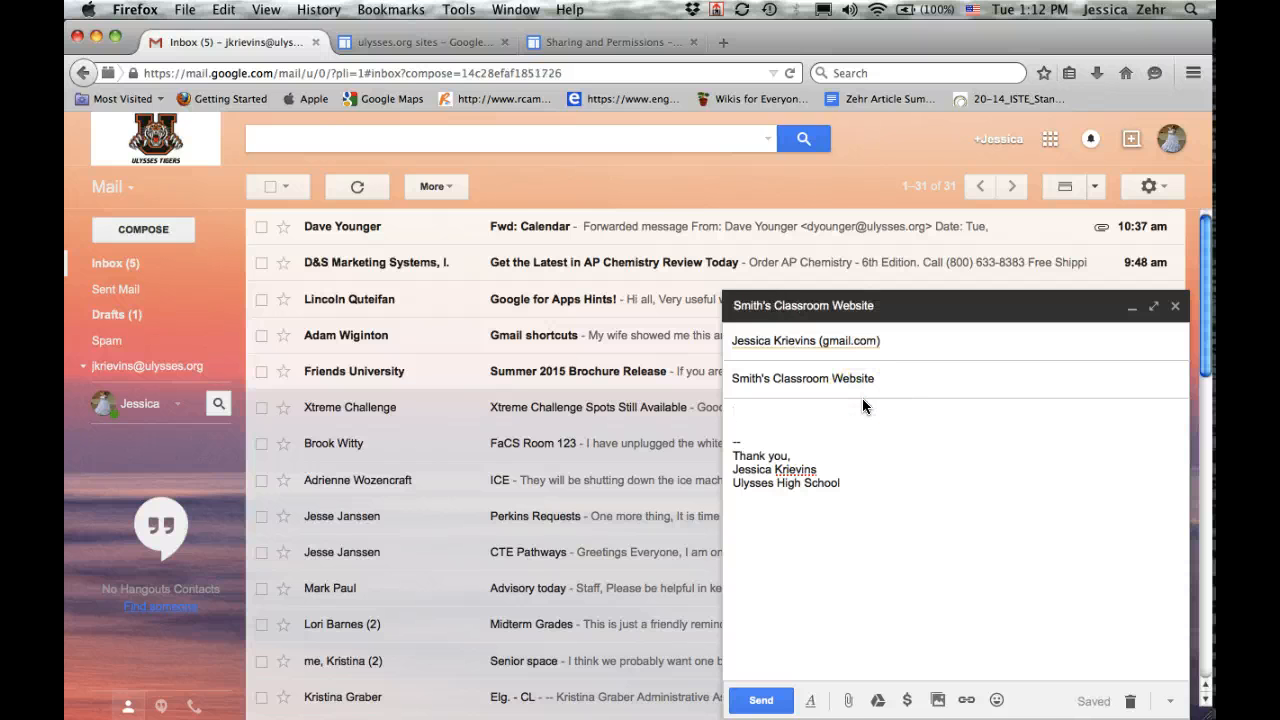
Begin the message body with the greeting "Hello," followed by a blank line
click(858, 415)
text(H)
text(ello M)
key(BackSpace)
text(,)
key(Return)
key(Return)
Write "My name is" with the teacher's title and surname, followed by "and I am sending you the link to my classroom"
text(M)
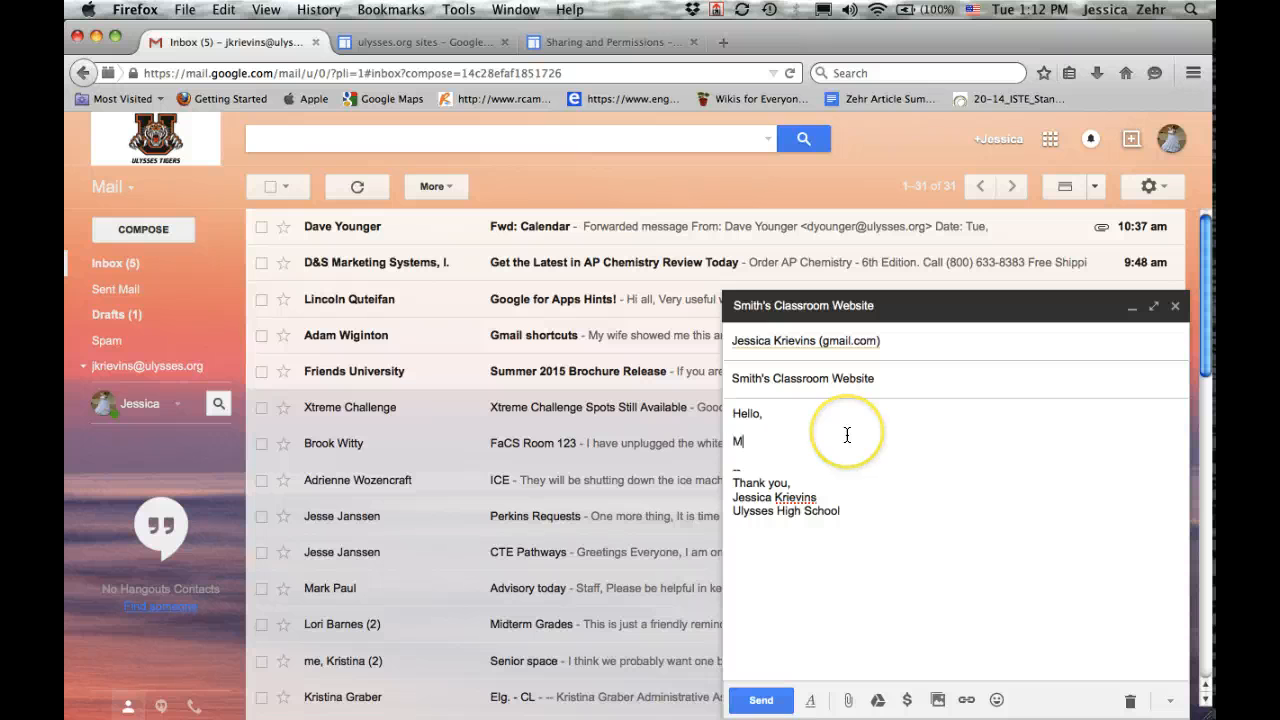
text(y name is M)
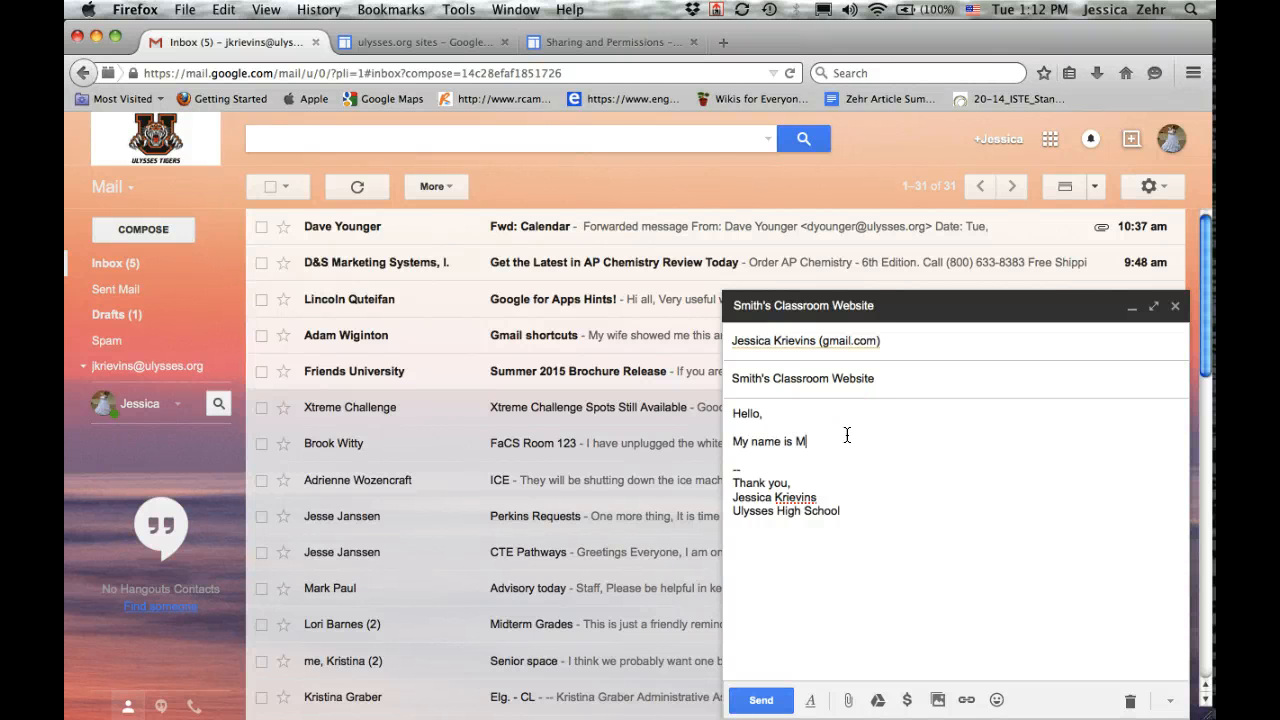
text(rs. Smith and I am sene)
text(ing you a copy of)
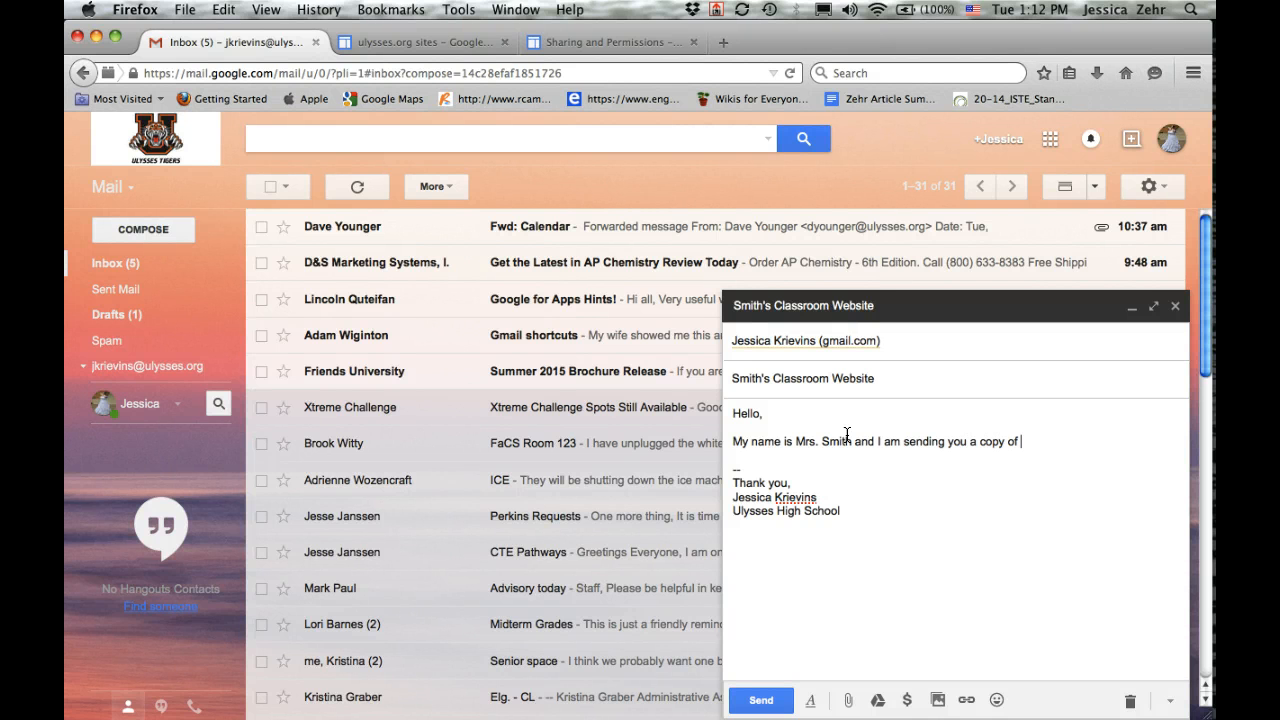
key(BackSpace)
key(BackSpace)
key(BackSpace)
key(BackSpace)
key(BackSpace)
key(BackSpace)
text(the)
key(BackSpace)
key(BackSpace)
key(BackSpace)
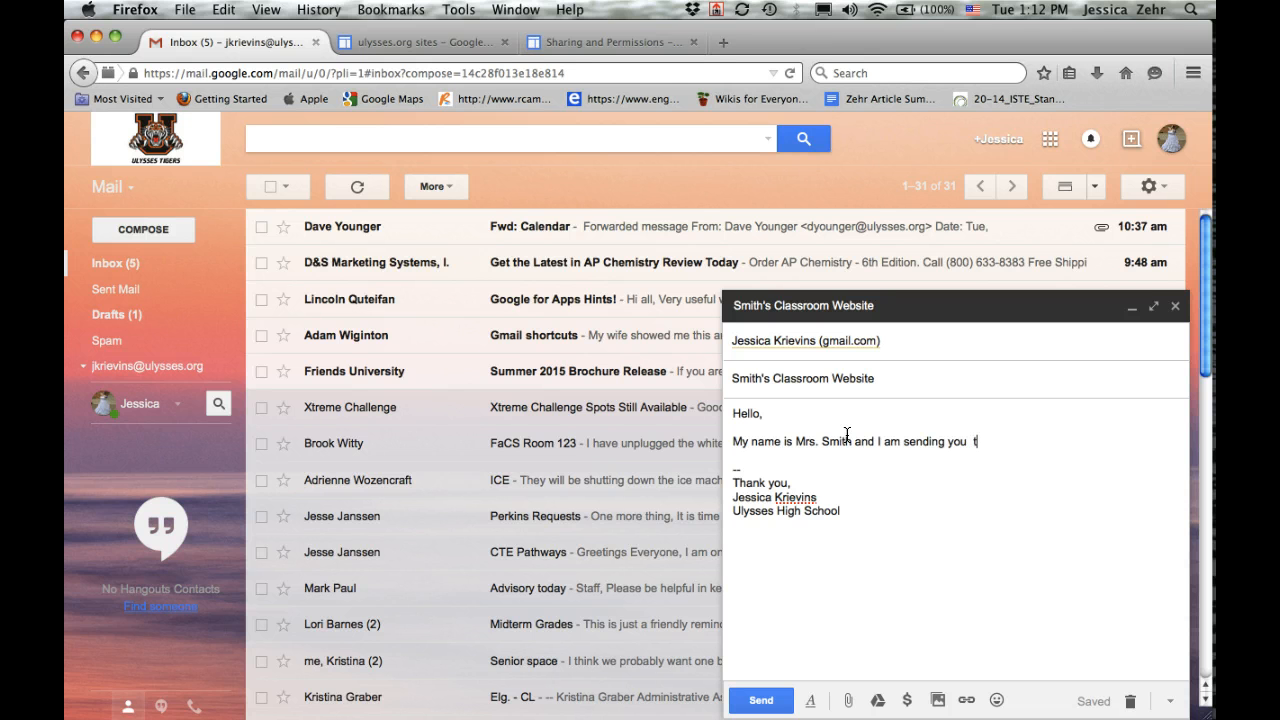
key(BackSpace)
text(he link to my classroo)
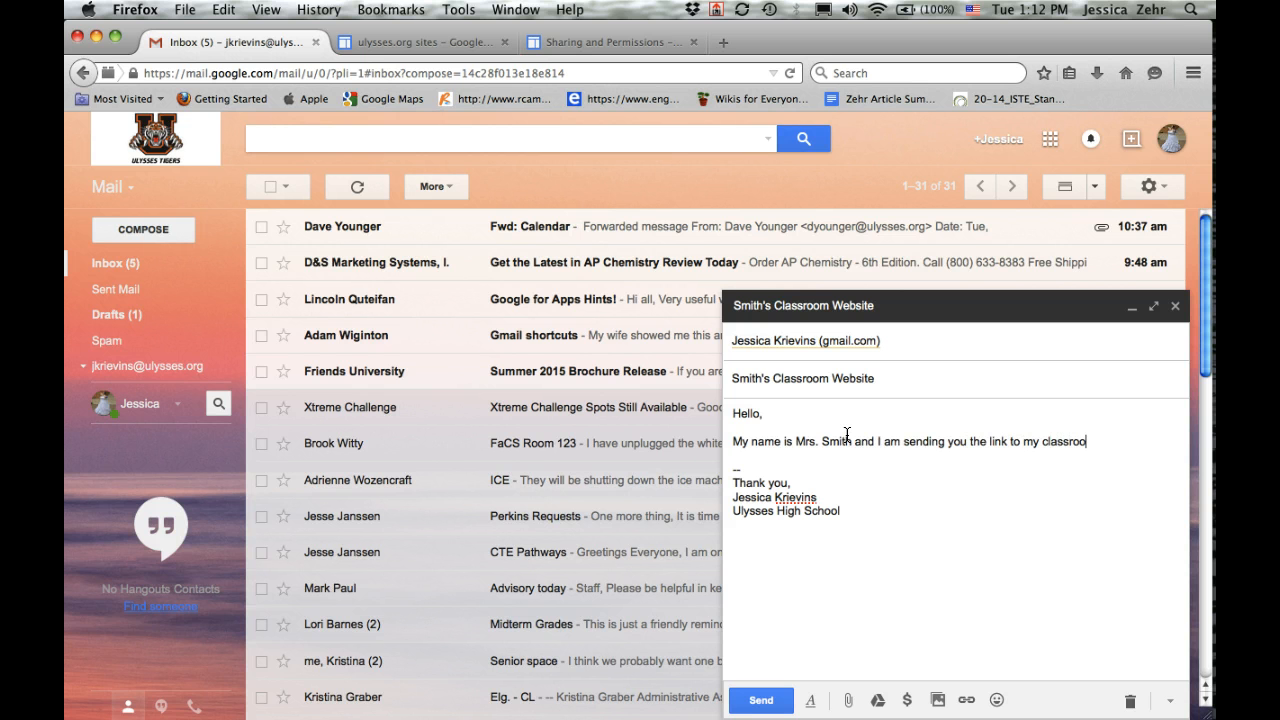
Continue the sentence with "website so you can see what your students are doing in my classroom." and begin the next with "Here is"
text(m website so you can se)
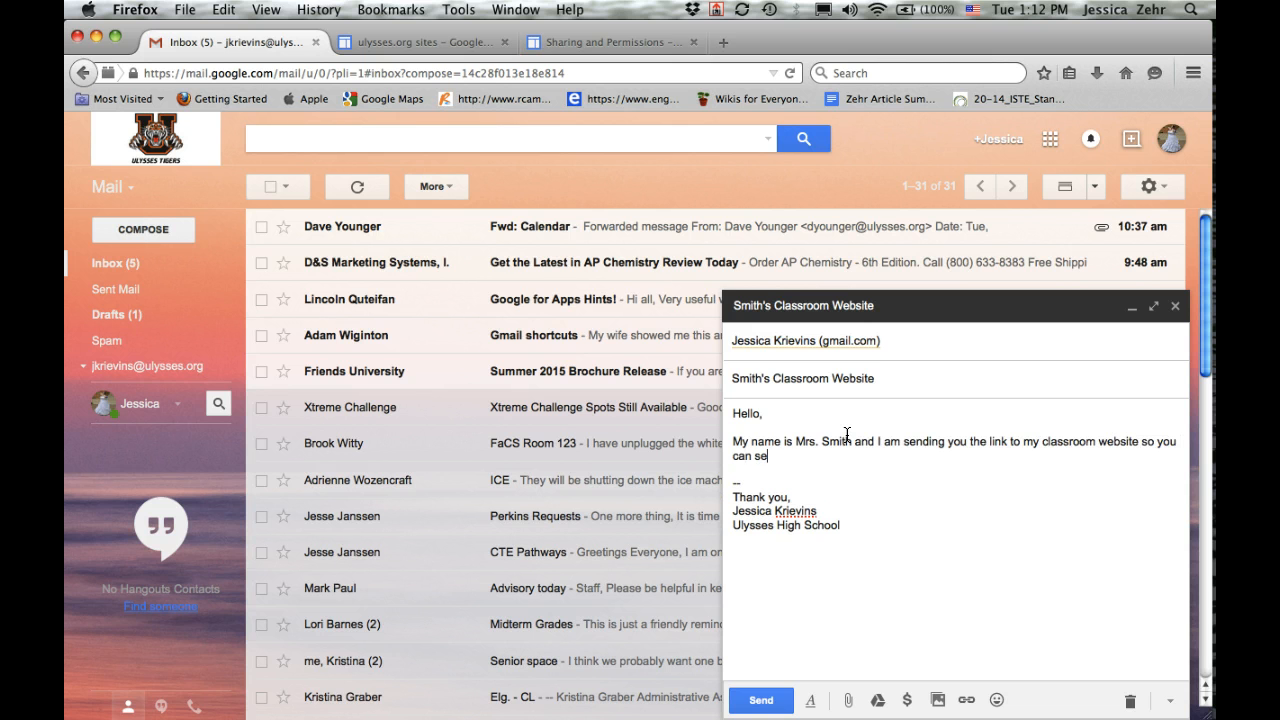
text(e what your students are doing my)
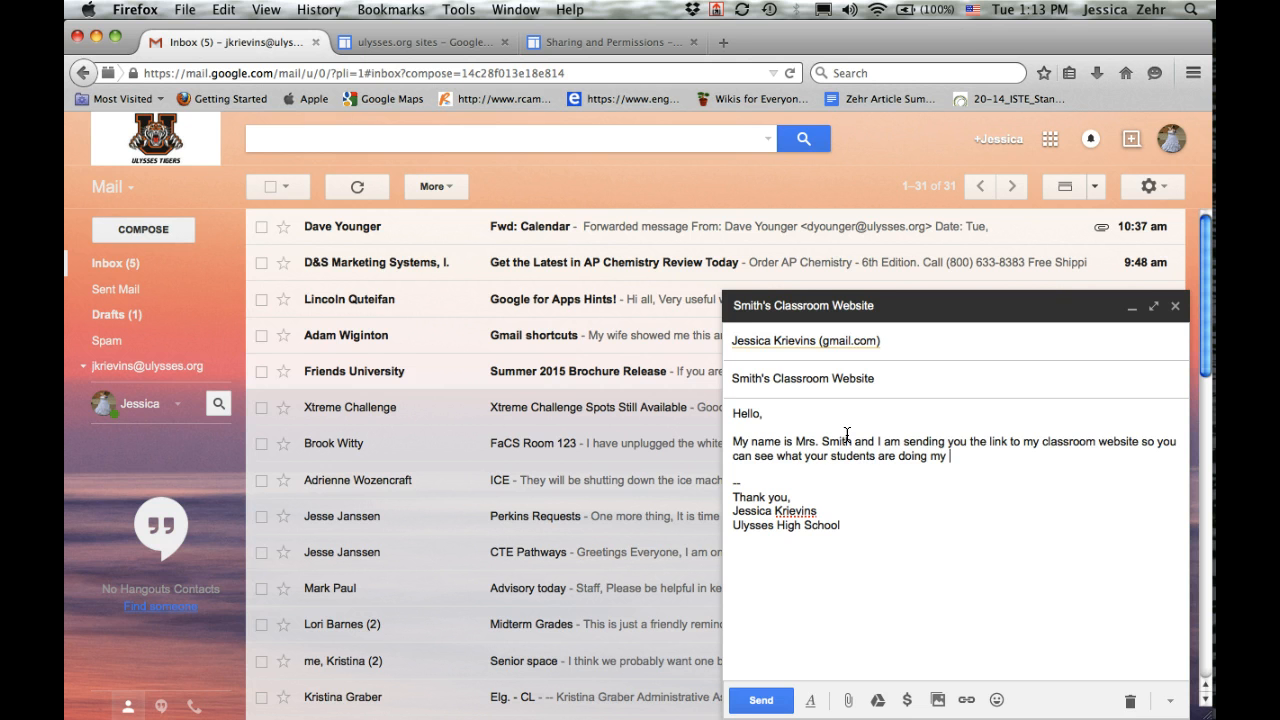
key(BackSpace)
key(BackSpace)
key(BackSpace)
text(in  my c)
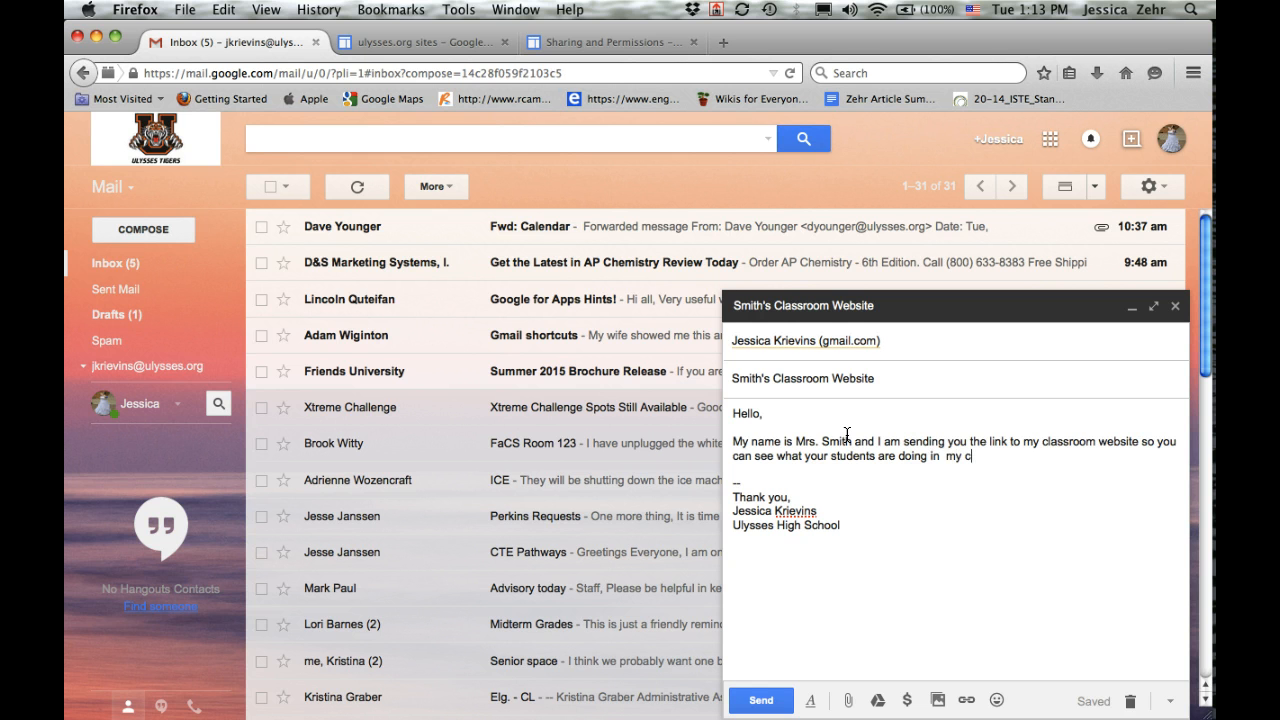
text(lassroom.  Here is)
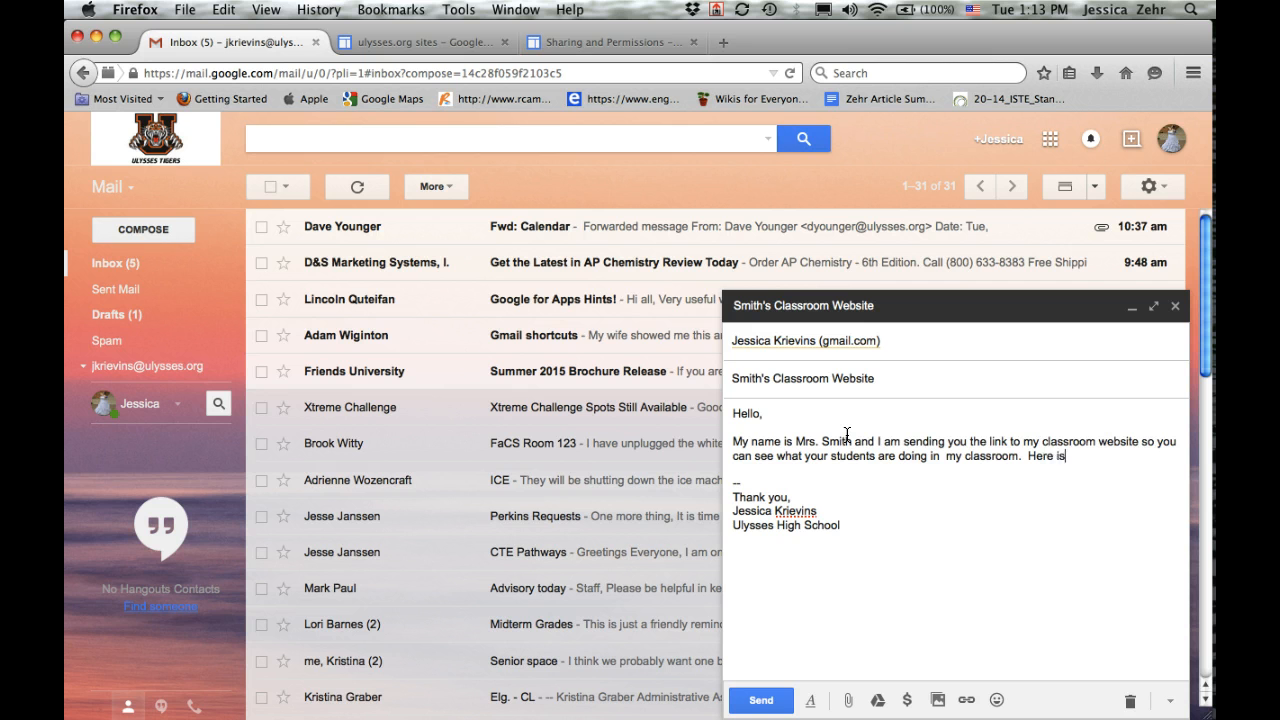
text( the link:)
key(Return)
text(https://sites.google.com/a/ulysses.org/room215/)
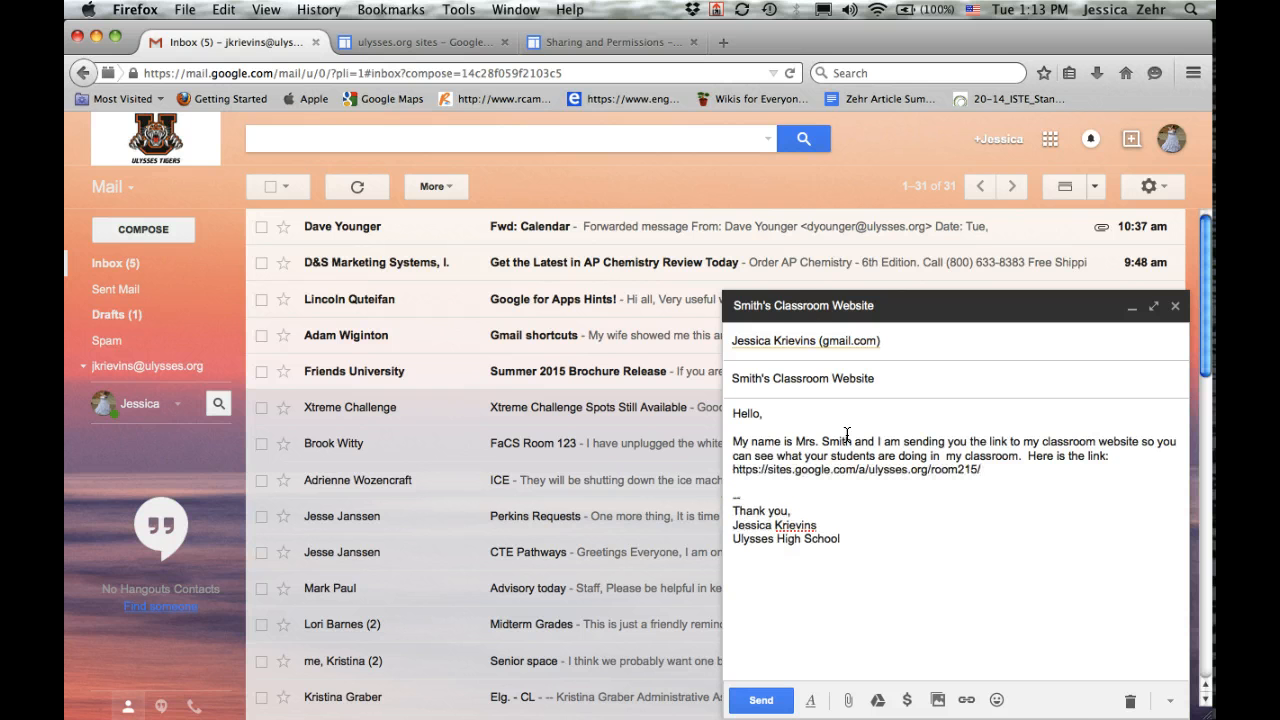